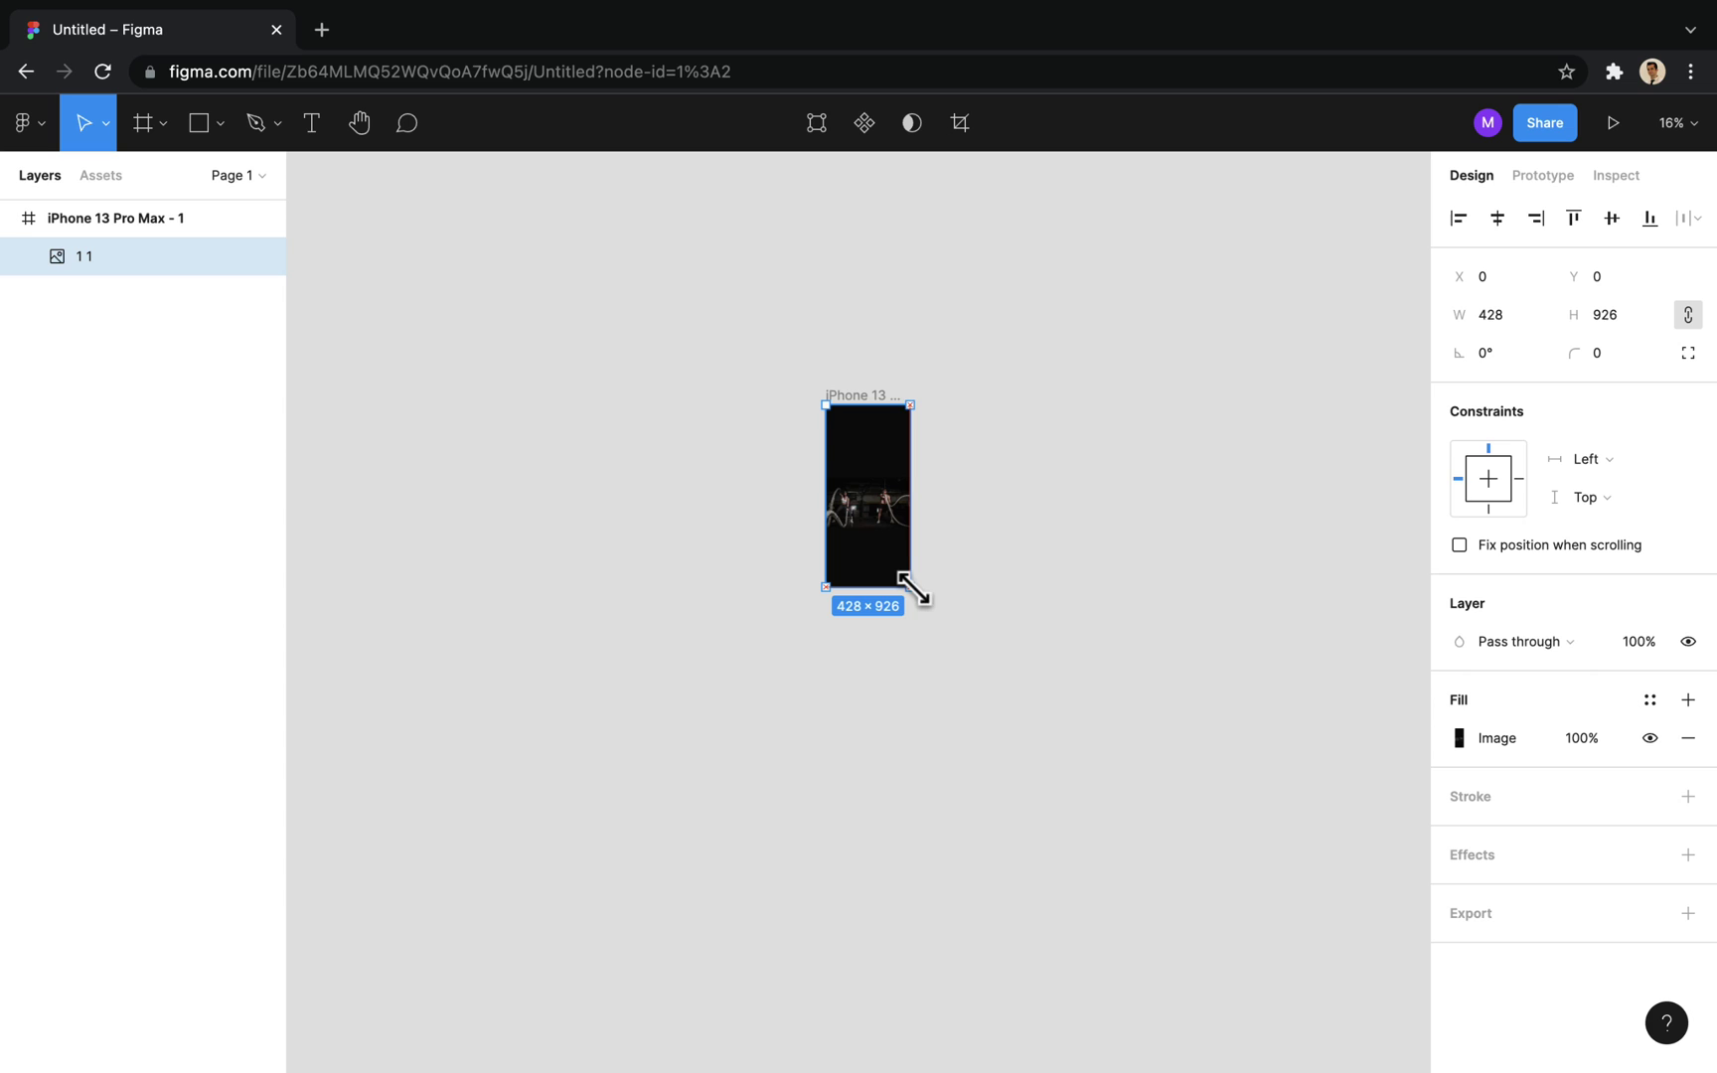
Step: View the 428×926 dark gym background frame at full size and pan it into view
key(shift+0)
scroll(1062, 553, down, 3)
drag(1195, 467, 1108, 519)
Step: Drop Fitness.png onto the frame, shrink it to about 170 px and centre it near the top
key(ctrl+Left)
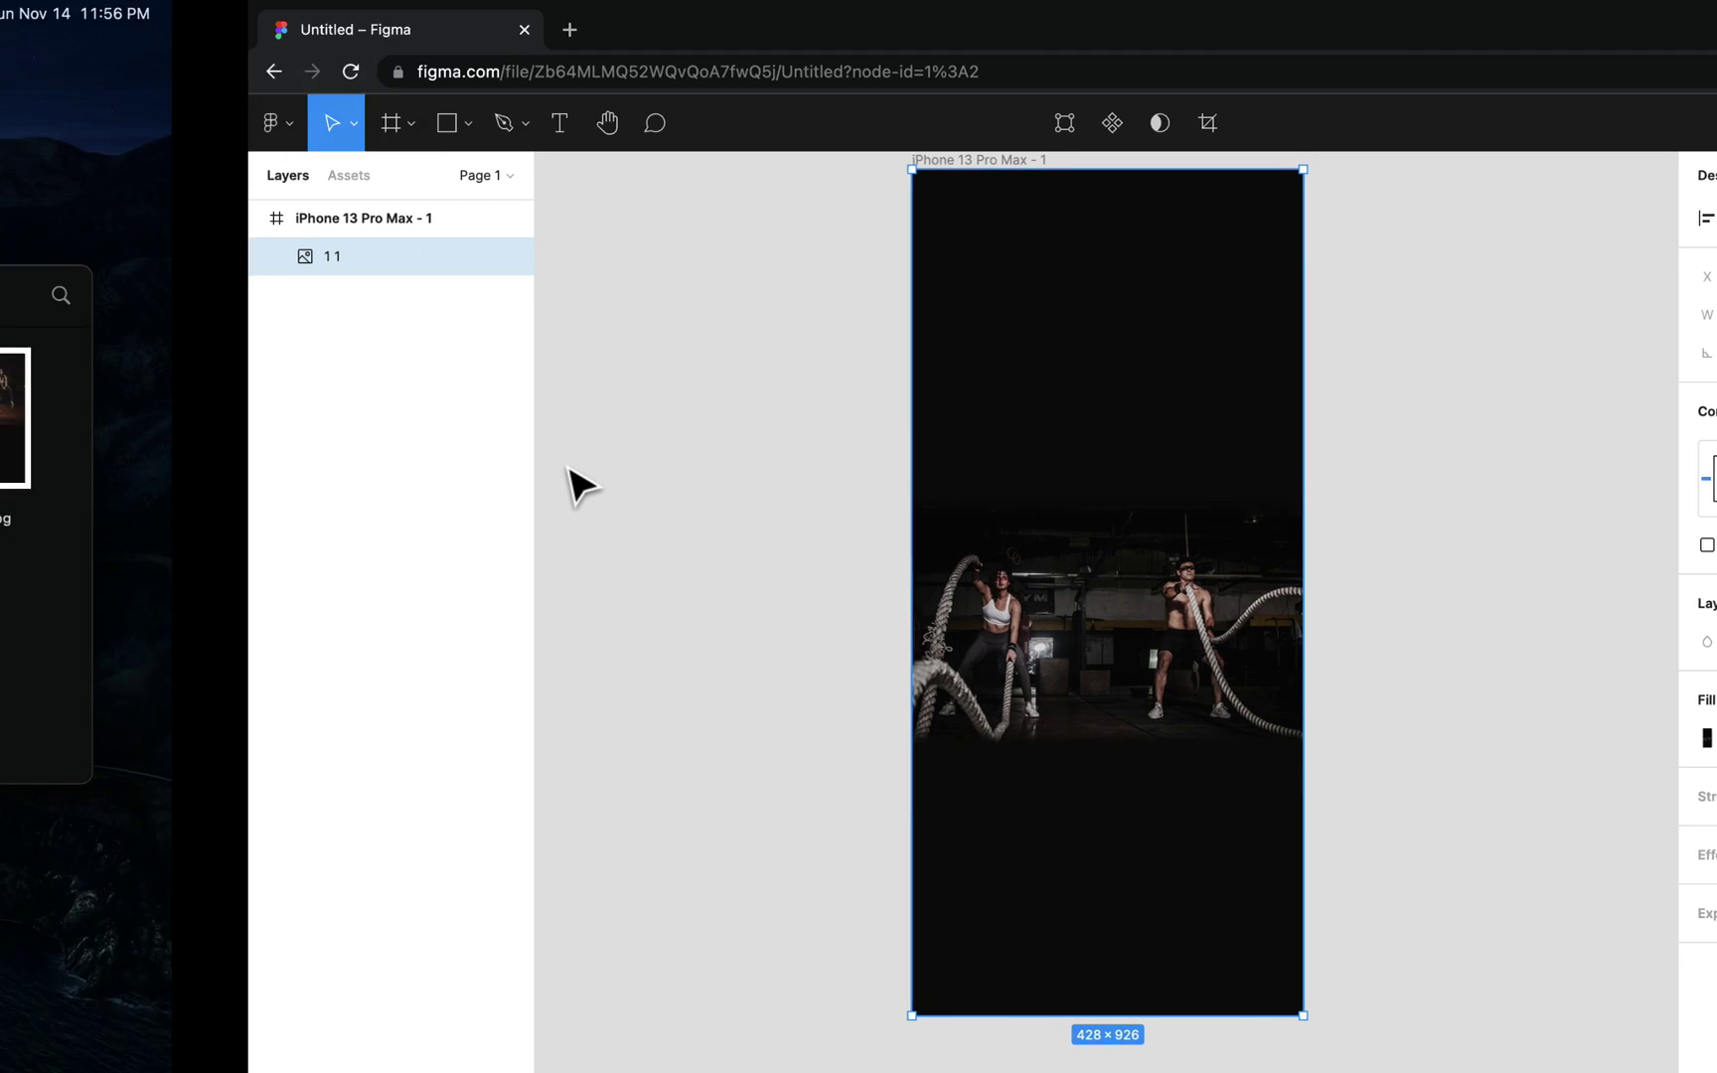
drag(1184, 665, 873, 318)
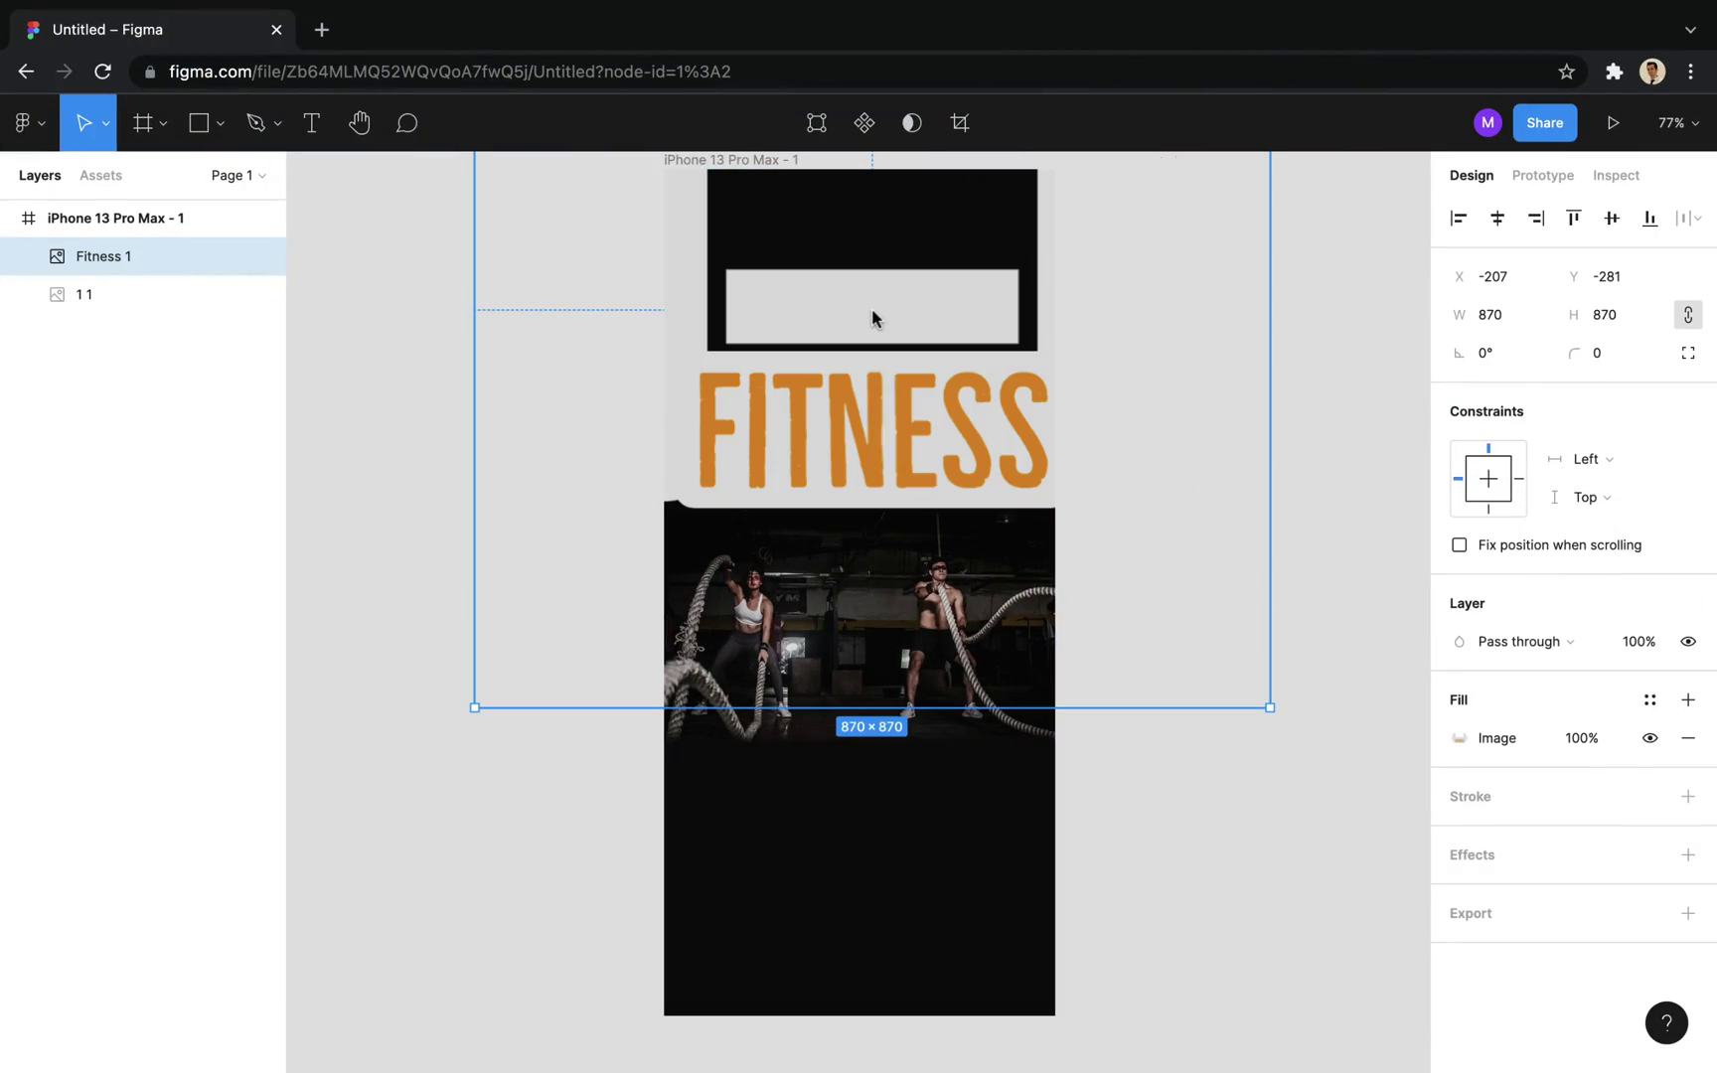
drag(1270, 708, 883, 368)
drag(968, 410, 905, 348)
drag(886, 282, 918, 297)
Step: Create the 'Make yourself stronger than your excuses' tagline box below the logo at size 30
click(970, 487)
click(311, 122)
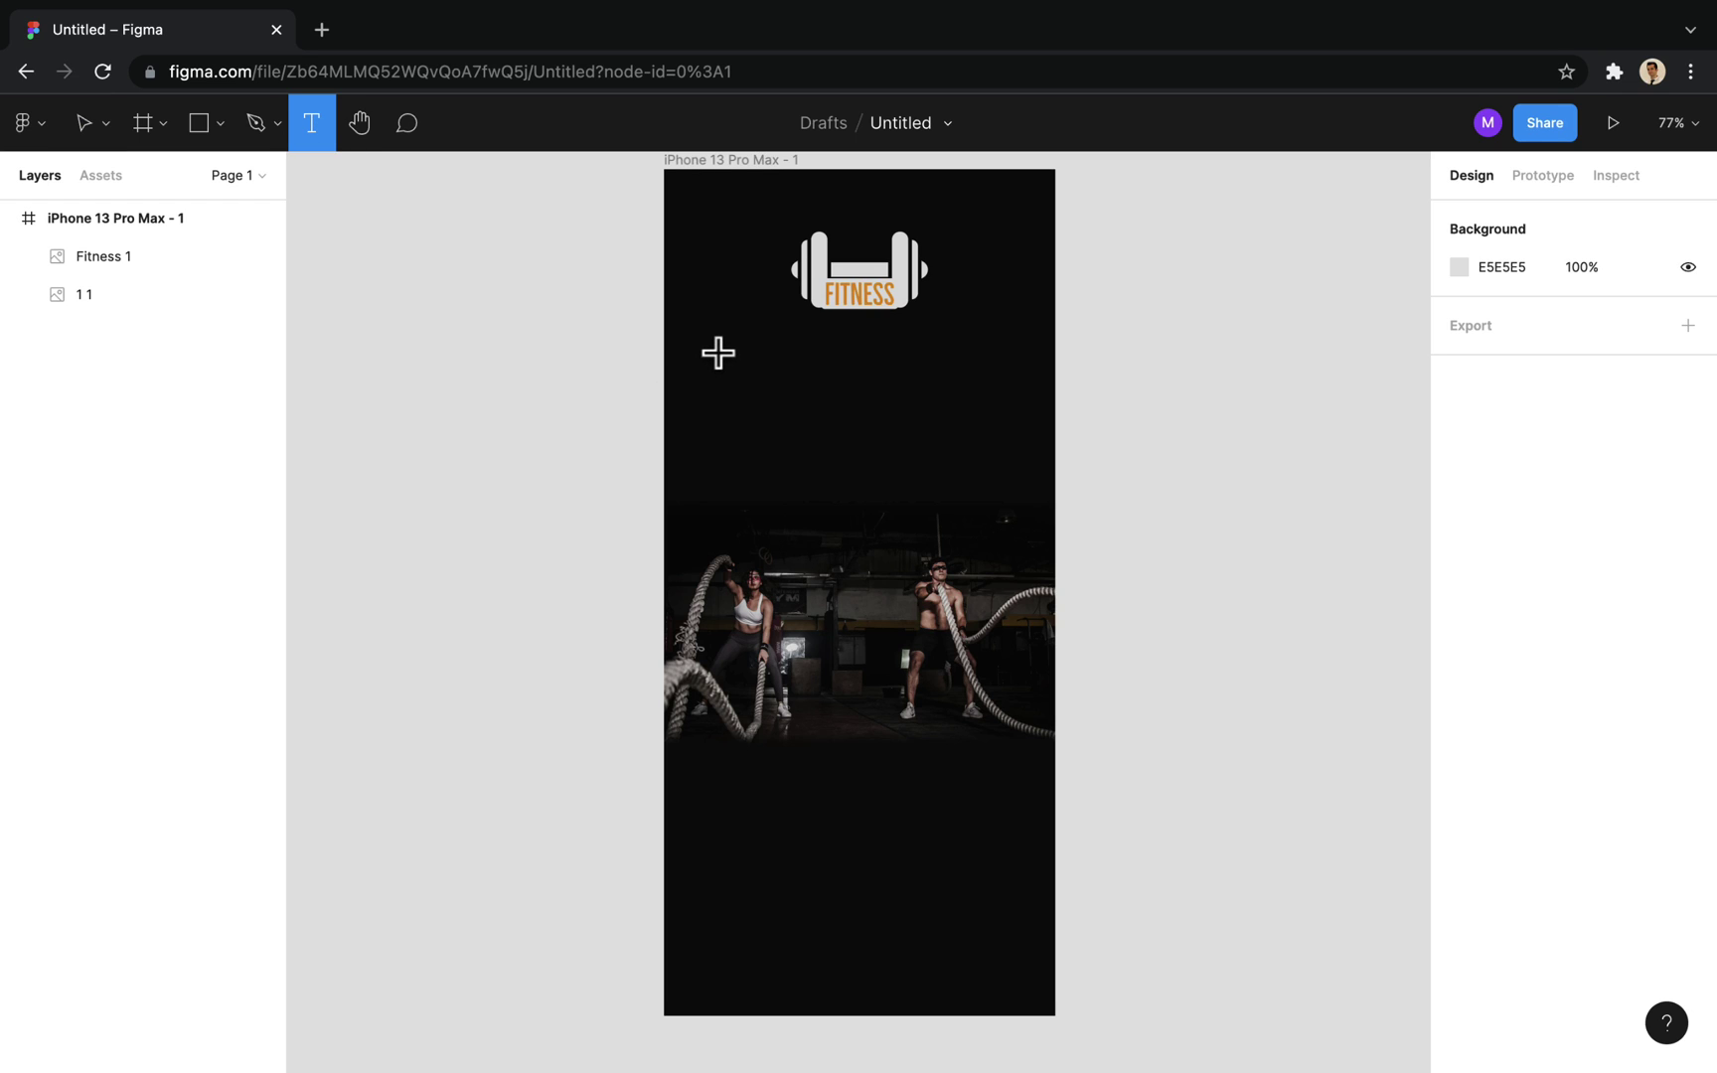
drag(714, 350, 1009, 437)
click(1615, 785)
text(30)
key(Return)
Step: Centre-align the tagline and colour it light grey E0E0E0
click(1489, 891)
scroll(1490, 893, down, 3)
click(1500, 842)
text(e0e0e0)
key(Return)
key(Escape)
Step: Move the Fitness logo down, keeping it horizontally centred above the tagline
click(1138, 494)
click(918, 384)
click(903, 312)
drag(915, 328, 916, 446)
click(918, 418)
click(1184, 451)
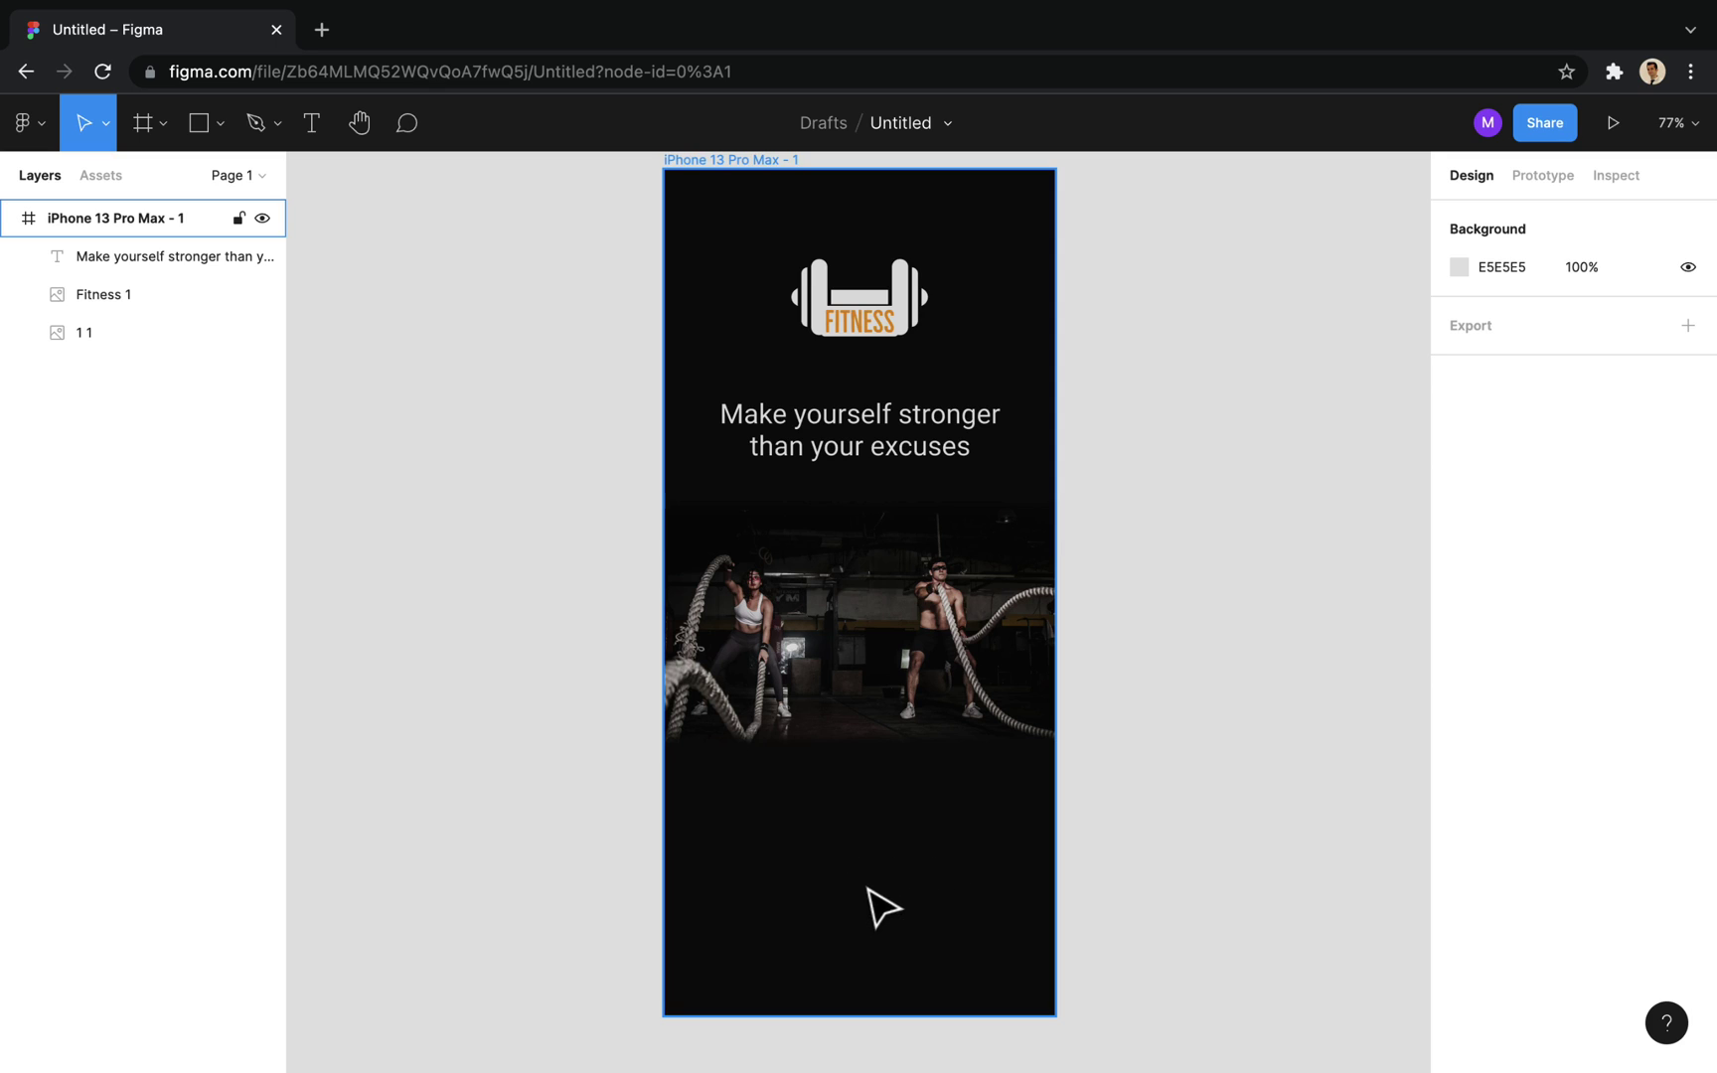
Step: Draw a 318×60 rectangle near the bottom of the screen
click(203, 130)
click(219, 130)
click(211, 183)
drag(710, 887, 1000, 942)
Step: Fill the rectangle with the logo's orange E79115 and set its corner radius to 10
click(1457, 738)
click(1178, 810)
click(867, 323)
drag(1575, 353, 1594, 363)
drag(1701, 362, 1707, 362)
Step: Nudge the orange button into its final position near the frame bottom
click(1206, 352)
mouse_move(954, 911)
mouse_down()
mouse_move(974, 905)
mouse_move(953, 902)
mouse_up()
key(Up)
key(Up)
key(Up)
key(Up)
key(Up)
key(Up)
key(Up)
key(Up)
key(Up)
key(Up)
key(Up)
key(Up)
key(Up)
key(Up)
key(Up)
key(Up)
key(Up)
key(Up)
key(Up)
key(Up)
key(Down)
key(Down)
key(Down)
Step: Add 'Get Started' text over the orange button and colour it light grey E0E0E0
click(311, 127)
drag(728, 849, 994, 894)
text(Get Started)
triple_click(889, 860)
scroll(1488, 817, down, 3)
click(1510, 845)
key(Return)
Step: Make the Get Started label size 32 Bold and centre it on the button
click(1619, 632)
text(32)
key(Return)
click(1486, 625)
click(1508, 682)
key(Down)
key(Down)
key(Down)
drag(962, 882, 963, 886)
click(1115, 870)
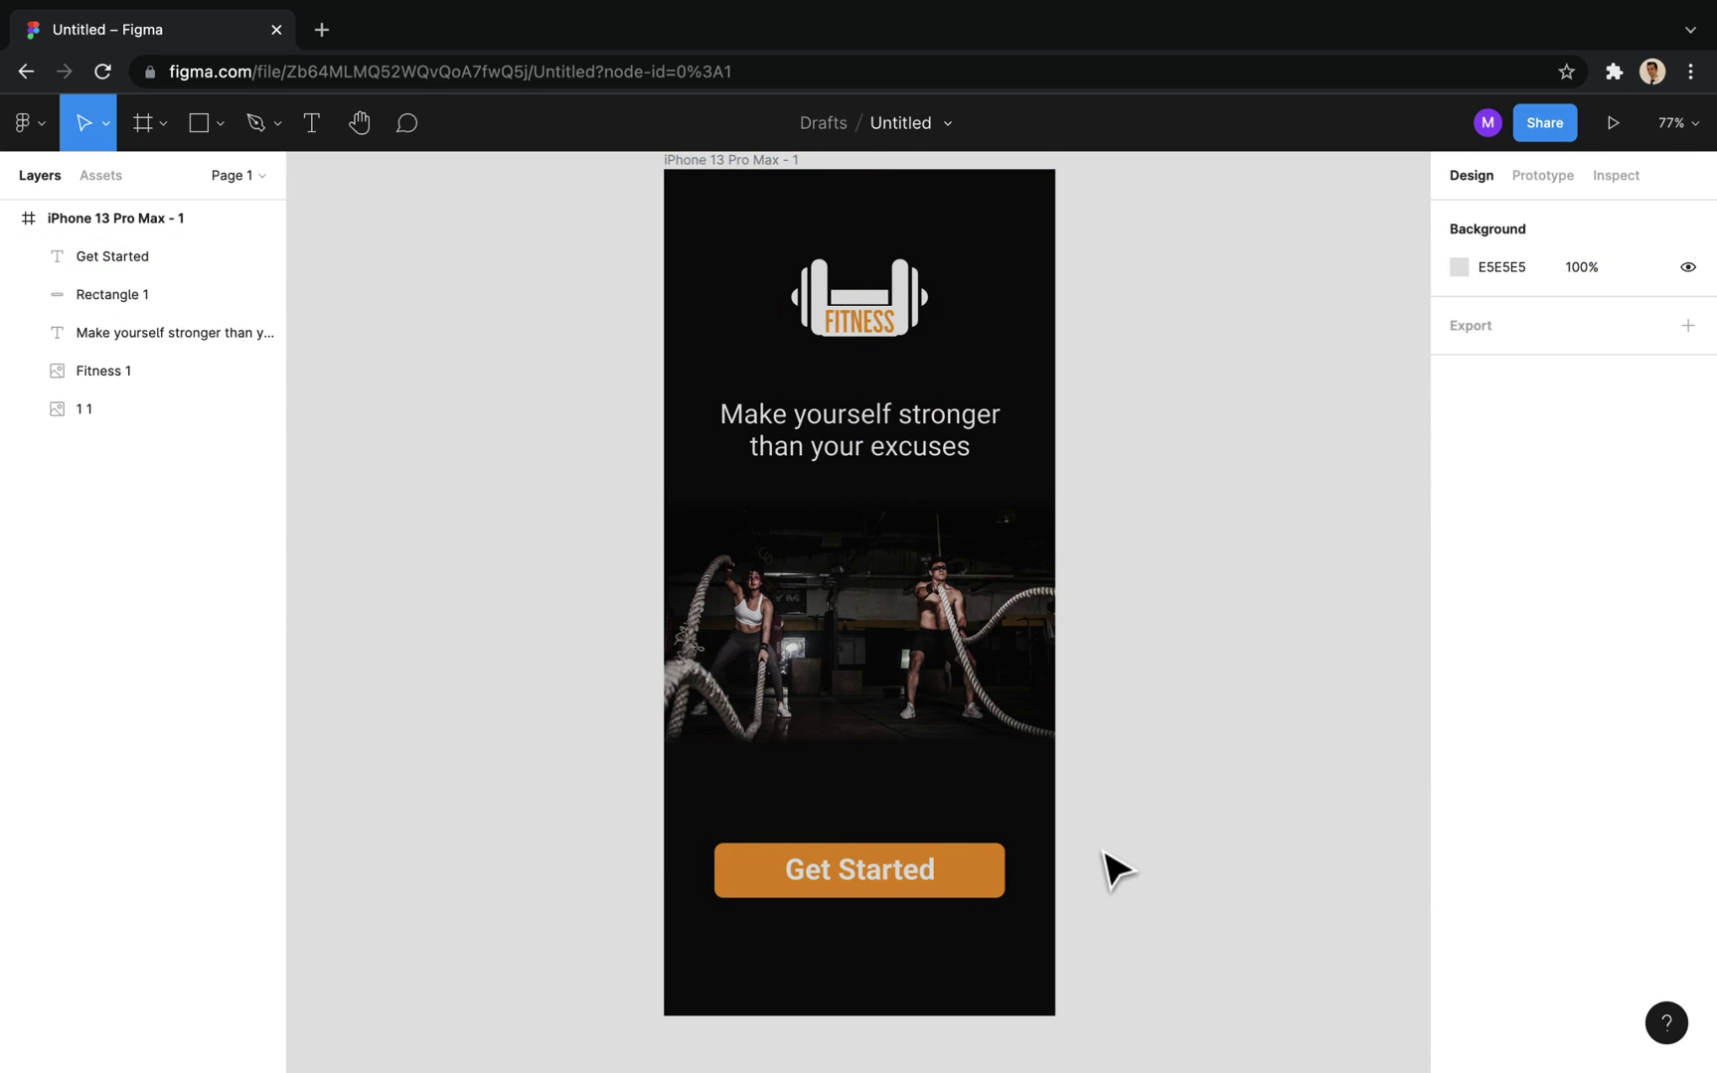
Step: Add an 'Or login' text box below the Get Started button
click(311, 123)
scroll(810, 945, down, 1)
drag(758, 923, 963, 971)
text(Or login)
key(ctrl+a)
Step: Set Or login to size 26, vertically middle-aligned, and centre it just below the button
click(1602, 776)
text(28)
key(Return)
click(1615, 777)
text(26)
key(Return)
click(1601, 890)
key(Escape)
key(Left)
key(Left)
key(Left)
key(Left)
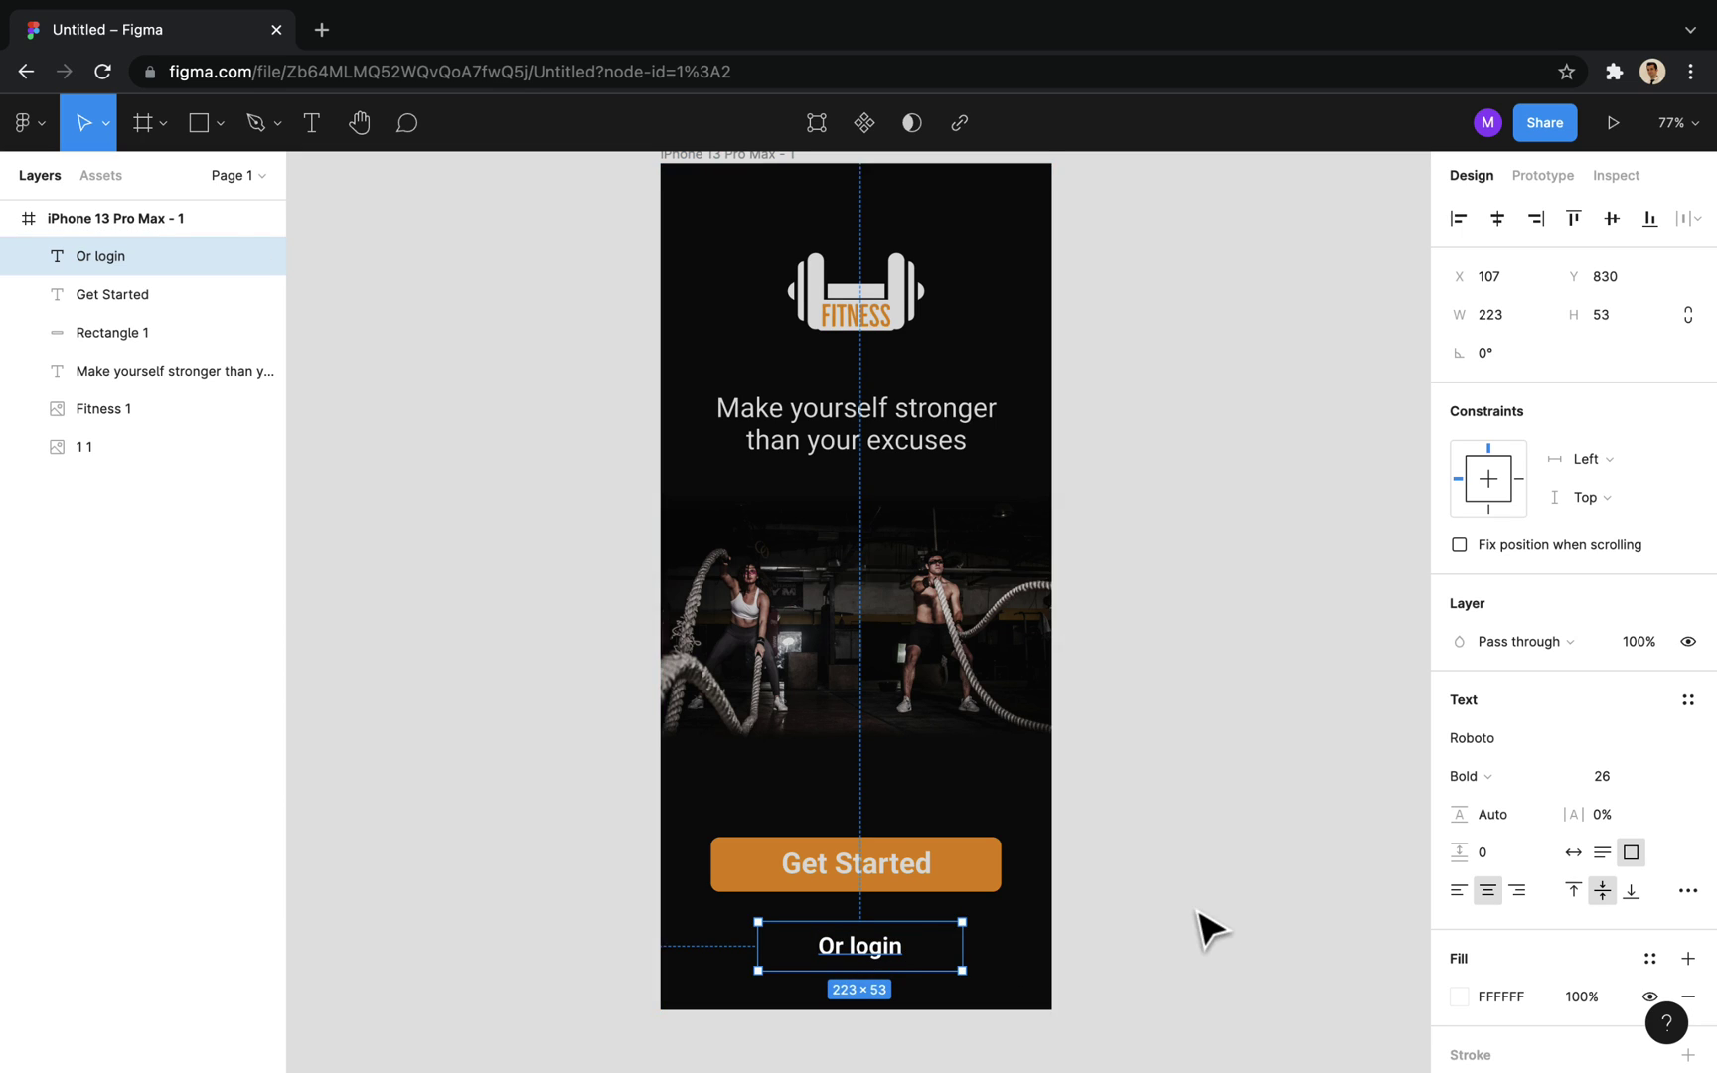
key(Up)
key(Up)
key(Up)
key(Up)
key(Up)
key(Up)
key(Up)
key(Up)
key(Up)
key(Up)
key(Up)
key(Up)
key(Up)
key(Up)
key(Up)
Step: Add a second iPhone 13 Pro Max frame aligned beside the first
click(1177, 894)
click(140, 134)
click(1507, 296)
drag(1285, 611, 1016, 586)
Step: Drop the 2.jpg deadlift photo into the second frame and fit it to 428×926
key(ctrl+Left)
drag(997, 448, 1028, 537)
scroll(1025, 537, down, 10)
drag(880, 230, 962, 433)
drag(1143, 803, 1027, 626)
scroll(1040, 549, up, 5)
scroll(1044, 552, up, 3)
Step: Add the centred caption 'Add your details below to set up an account'
key(t)
drag(770, 463, 1051, 535)
text(Add your details below to set up an account)
key(Escape)
drag(981, 521, 990, 527)
Step: Make the account caption Regular weight and light grey E0E0E0
click(1509, 780)
click(1514, 718)
click(1282, 592)
click(979, 532)
click(1493, 999)
key(Return)
Step: Draw a horizontal input line below the caption with rotation 0° and stroke E0E0E0
click(1288, 904)
click(221, 131)
click(203, 210)
scroll(694, 543, right, 1)
drag(770, 604, 1034, 616)
text(0)
key(Return)
click(1501, 797)
key(Return)
Step: Duplicate the input line and move the copy down to form a second line
click(1215, 735)
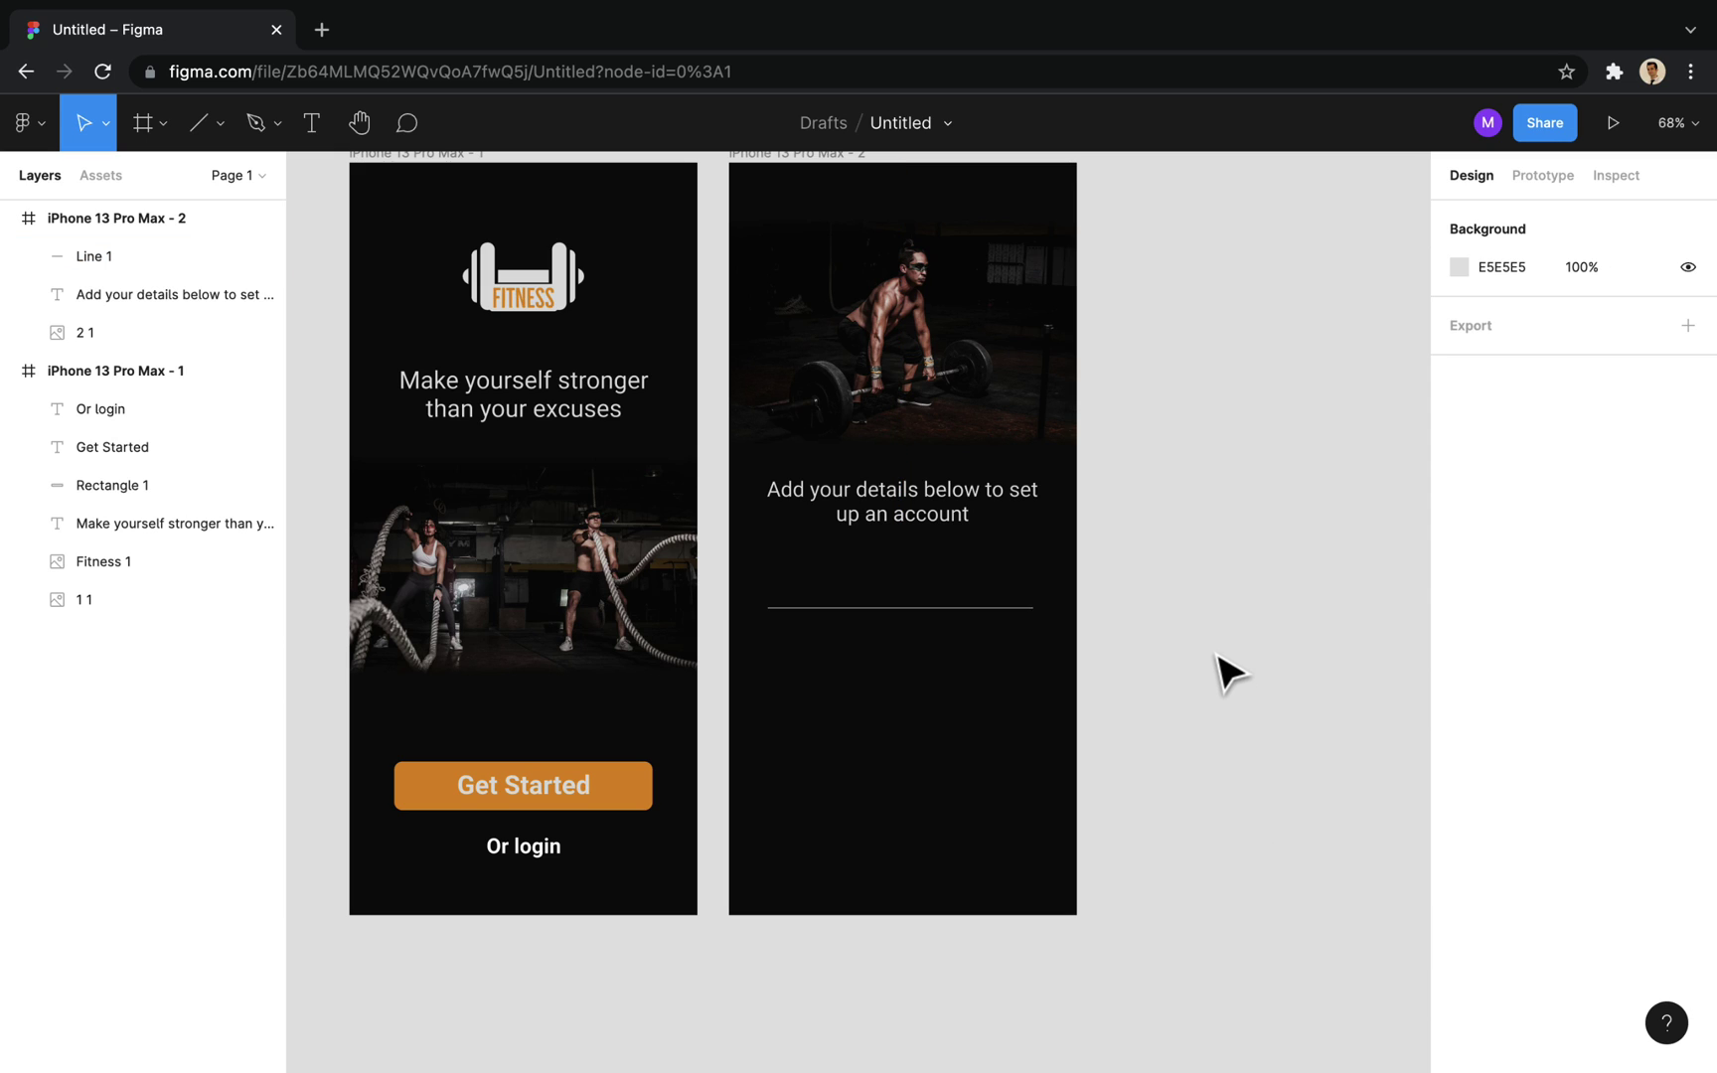
click(994, 607)
key(ctrl+c)
key(ctrl+v)
key(shift+Down)
key(shift+Down)
key(shift+Down)
key(shift+Down)
key(shift+Down)
key(shift+Down)
key(shift+Down)
Step: Add a sample e-mail address placeholder text above the first input line
key(Down)
key(Down)
key(Down)
click(1219, 663)
click(311, 122)
drag(799, 573, 1003, 593)
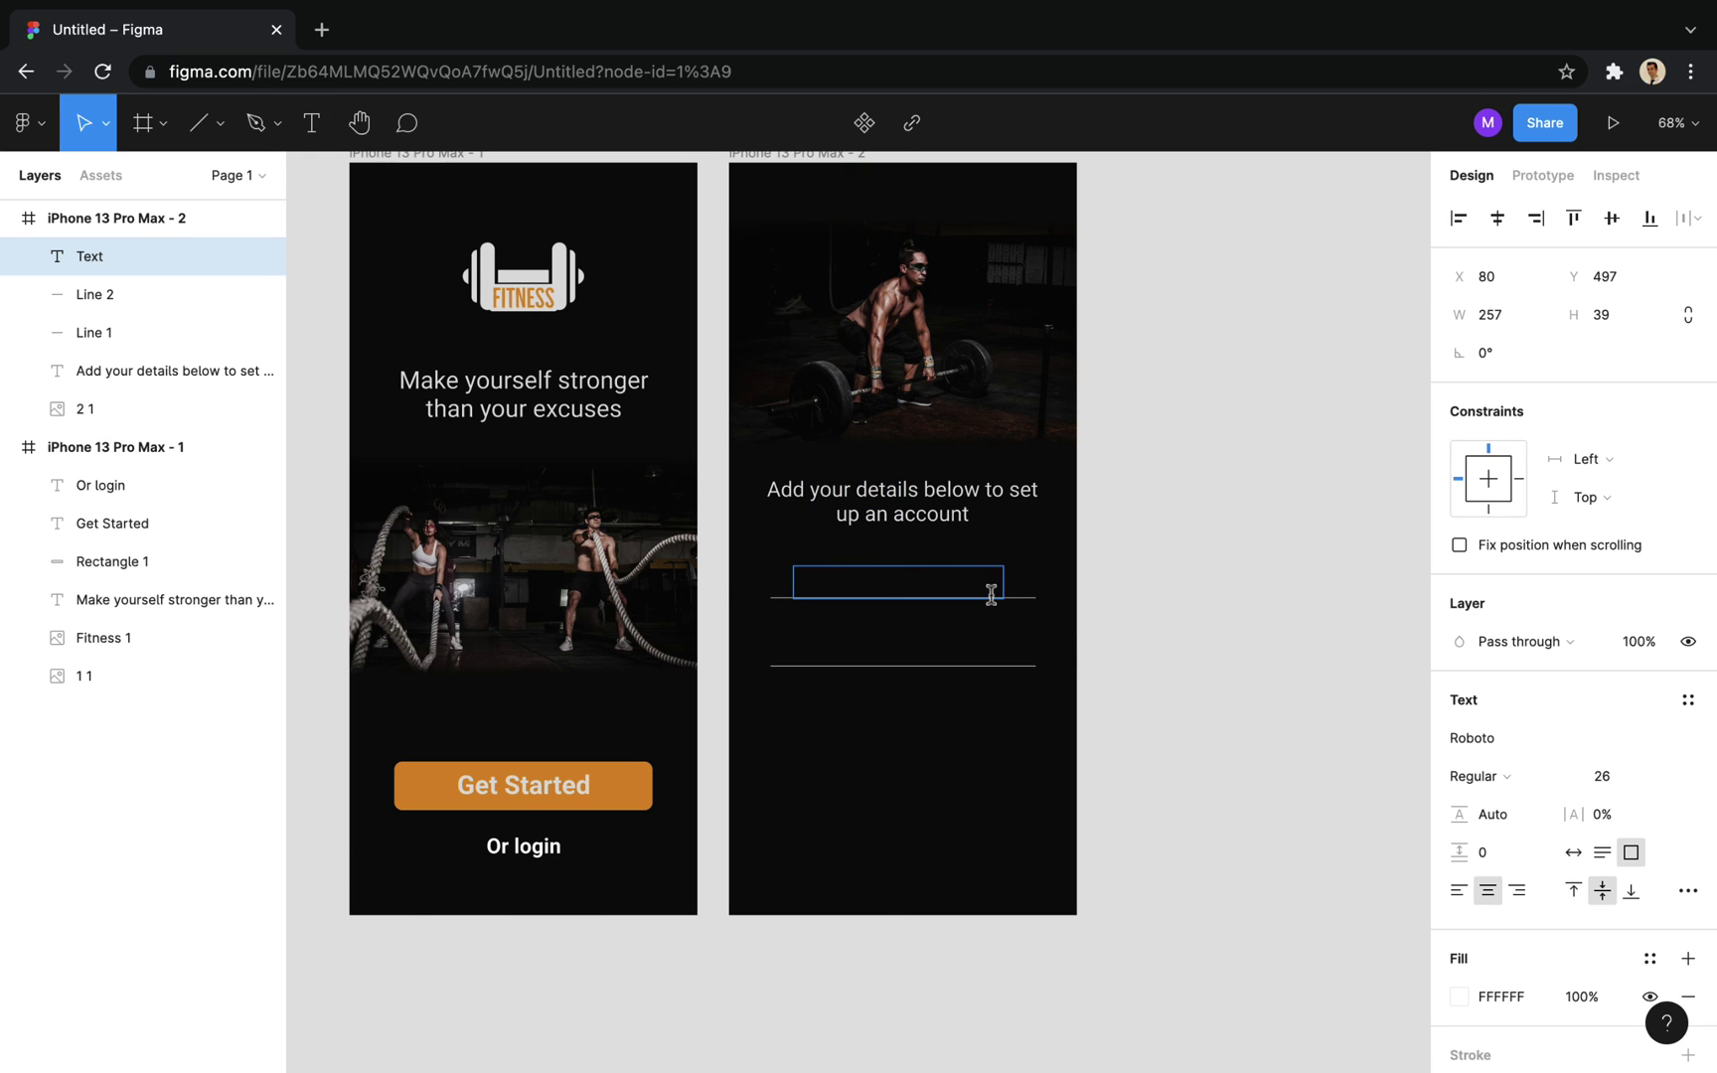
text(example@gmail.com)
Step: Style the e-mail placeholder at size 18, left-aligned, in mid grey 9E9E9E
key(ctrl+a)
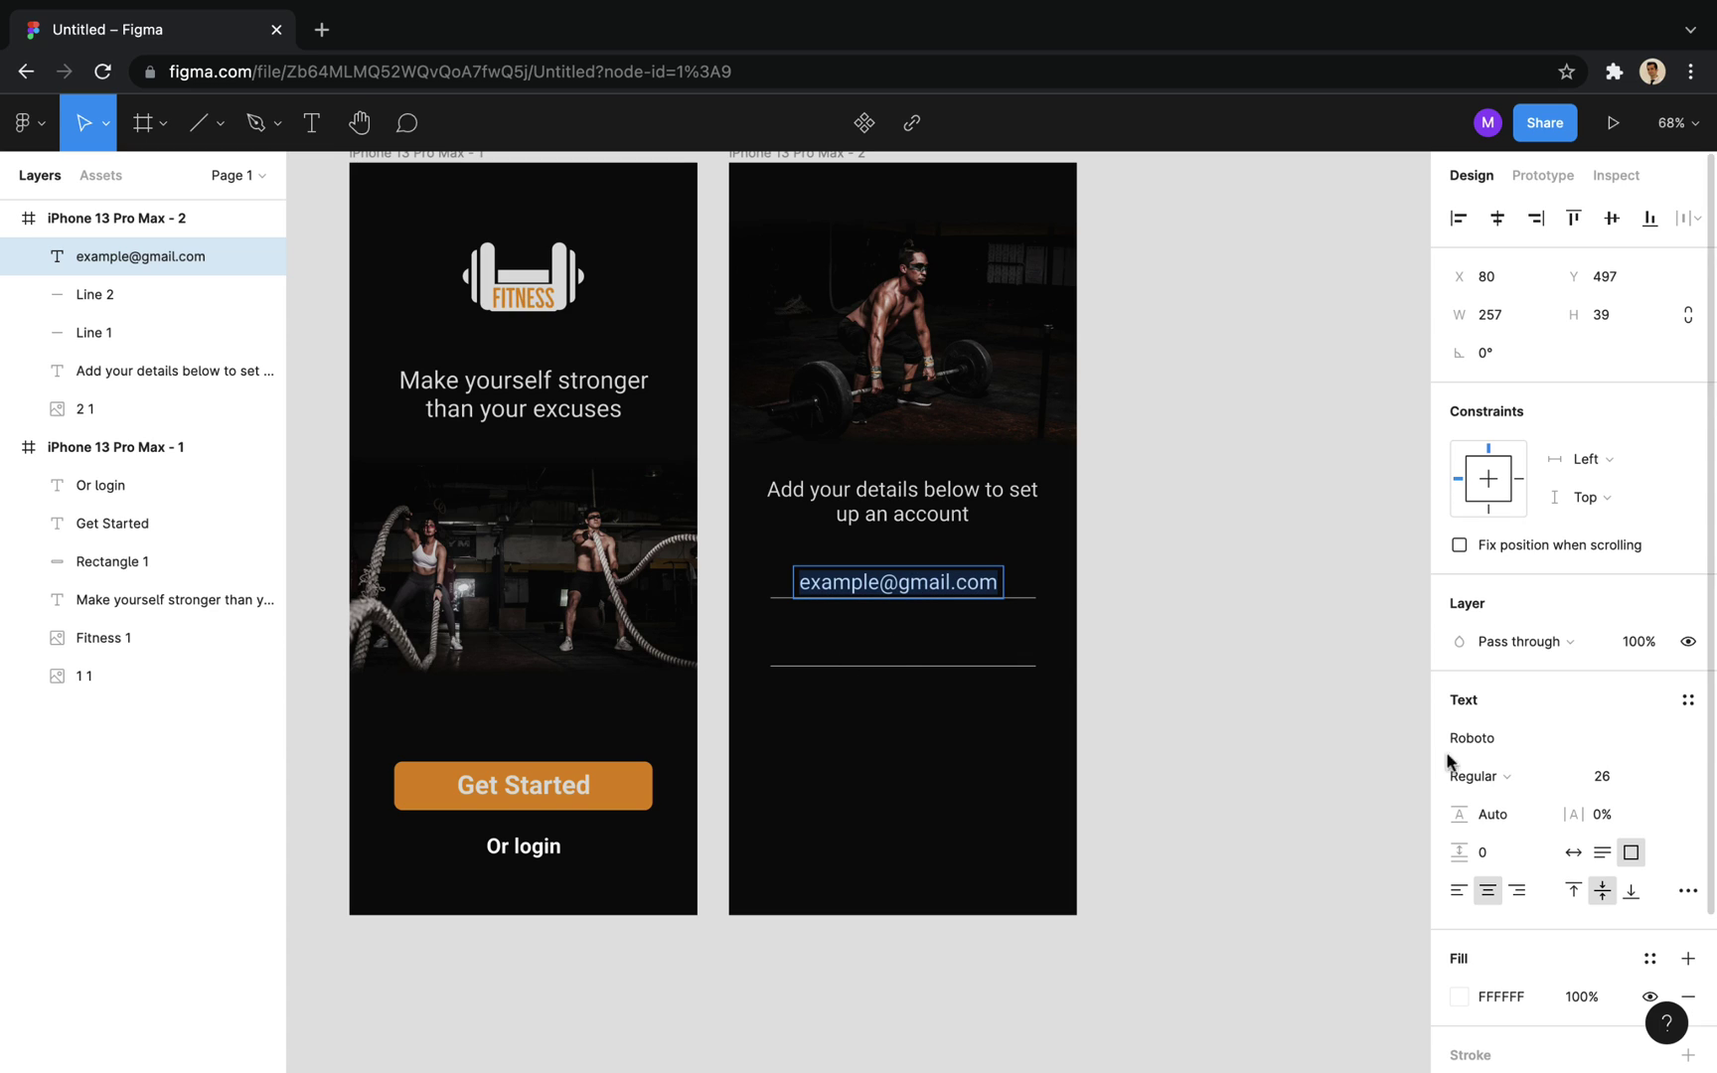
click(1664, 782)
click(1630, 995)
click(1458, 891)
click(1461, 999)
drag(1150, 487, 1134, 596)
click(1133, 608)
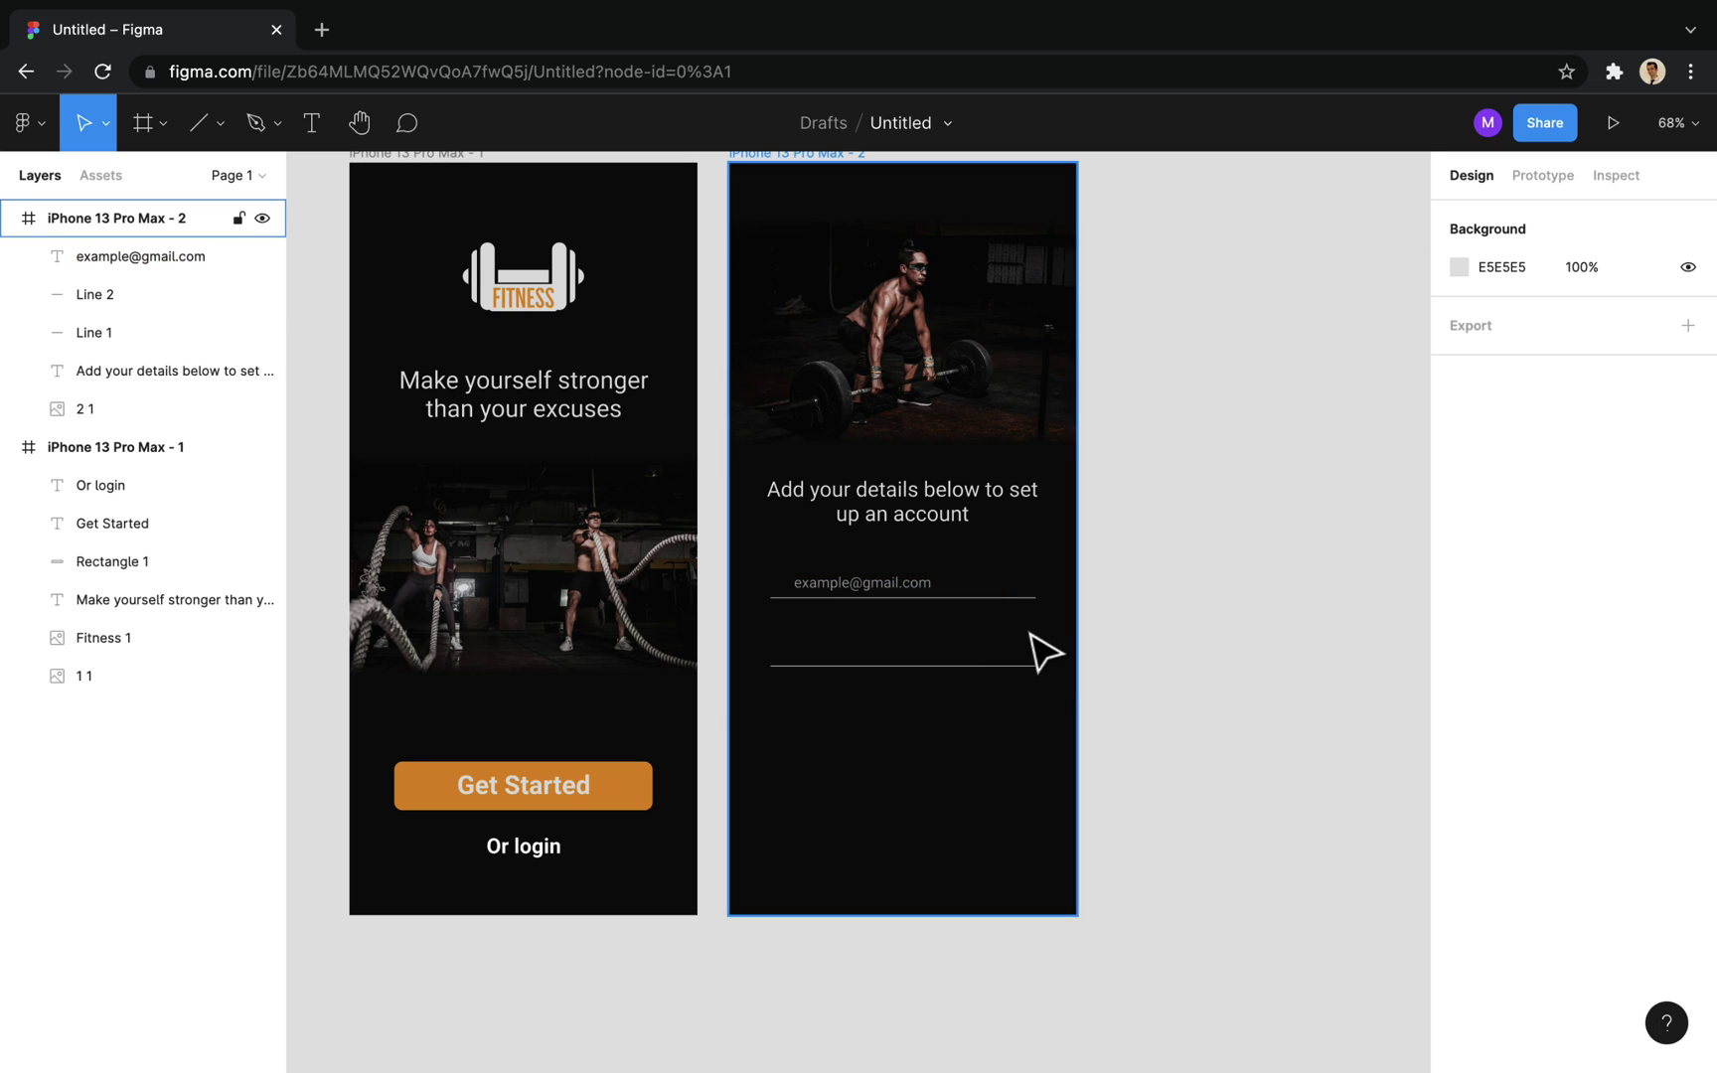
Step: Duplicate the placeholder above the second line and adjust that line's position
click(931, 597)
key(ctrl+c)
key(ctrl+v)
key(Down)
key(Down)
key(Down)
key(Down)
key(Down)
key(Down)
key(Down)
key(Down)
key(Down)
key(Down)
key(Down)
key(Down)
key(Down)
key(Down)
key(Down)
key(Down)
key(Down)
key(Down)
key(Down)
key(Down)
click(942, 666)
key(Up)
key(Up)
key(Up)
key(Up)
key(Up)
key(Up)
key(Up)
key(Up)
key(Up)
key(Up)
key(Up)
key(Up)
key(Up)
key(Up)
key(Up)
key(Up)
key(Up)
key(Up)
key(Up)
key(Up)
key(Up)
Step: Retype the duplicate placeholder as 'Enter a password'
double_click(893, 641)
text(E)
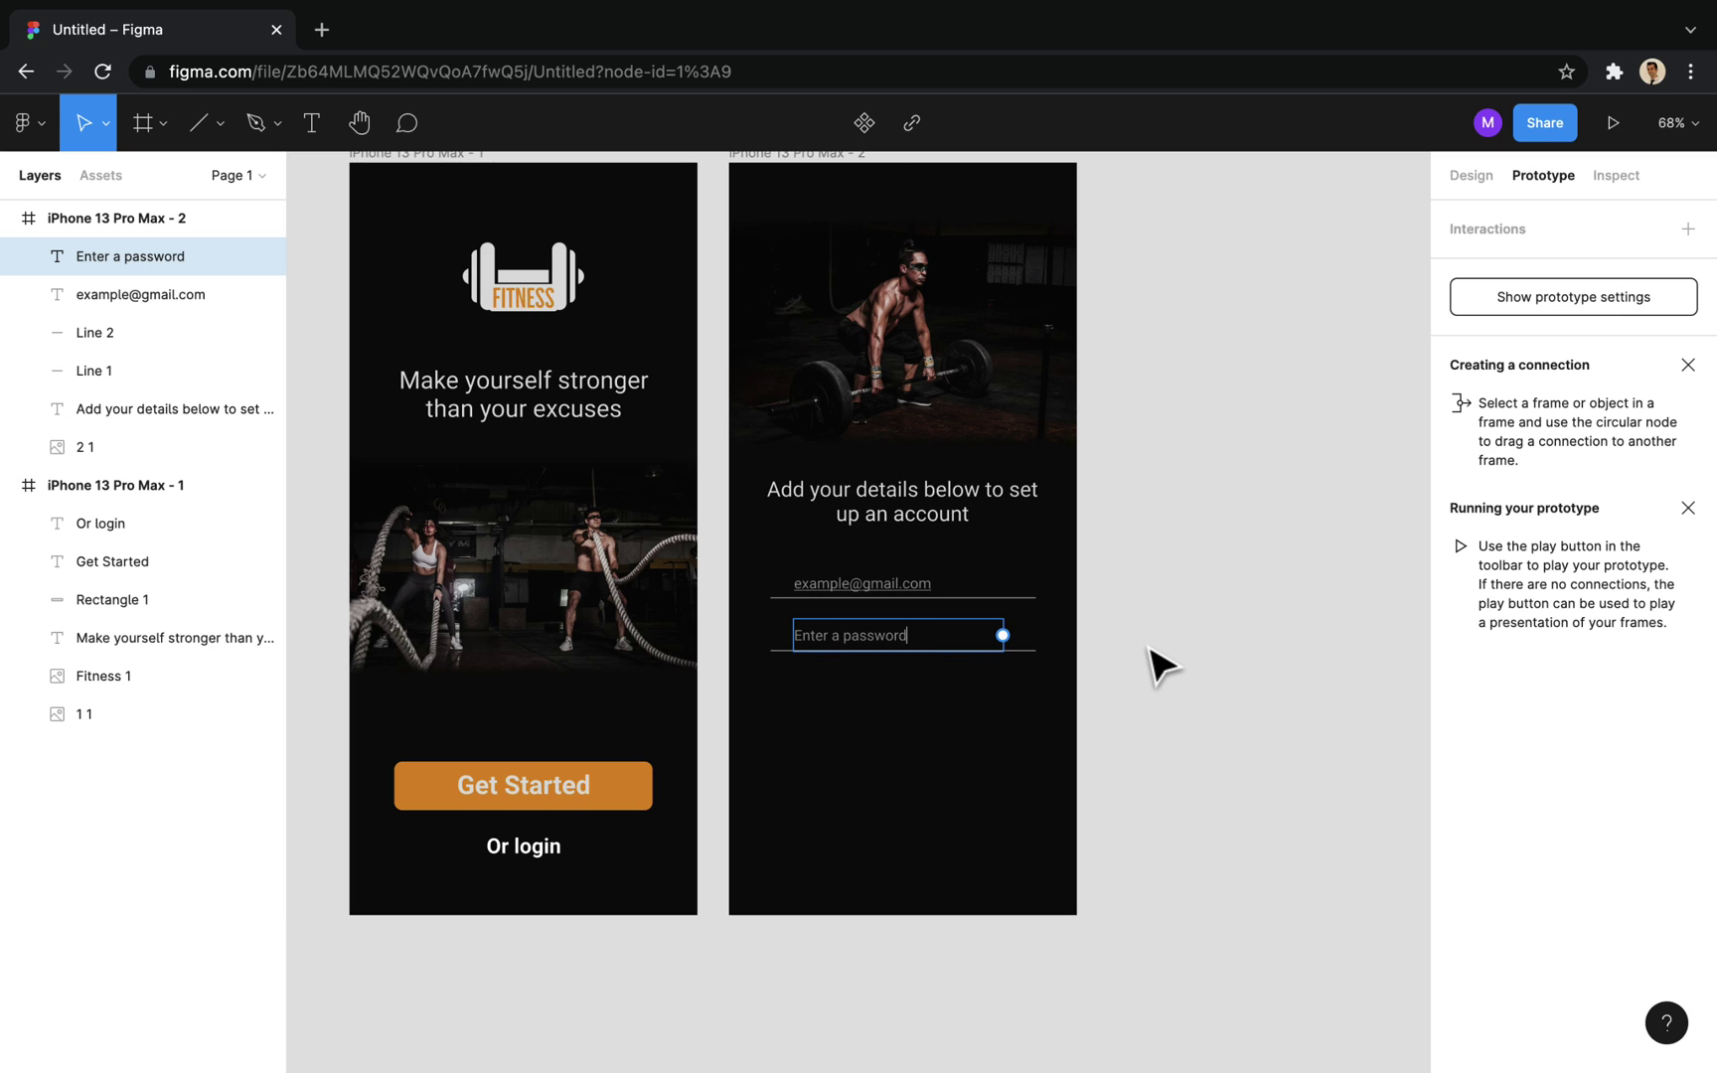
click(1161, 665)
click(740, 686)
key(Escape)
Step: Draw a 20×20 square below the password line with a corner radius of 3
click(221, 127)
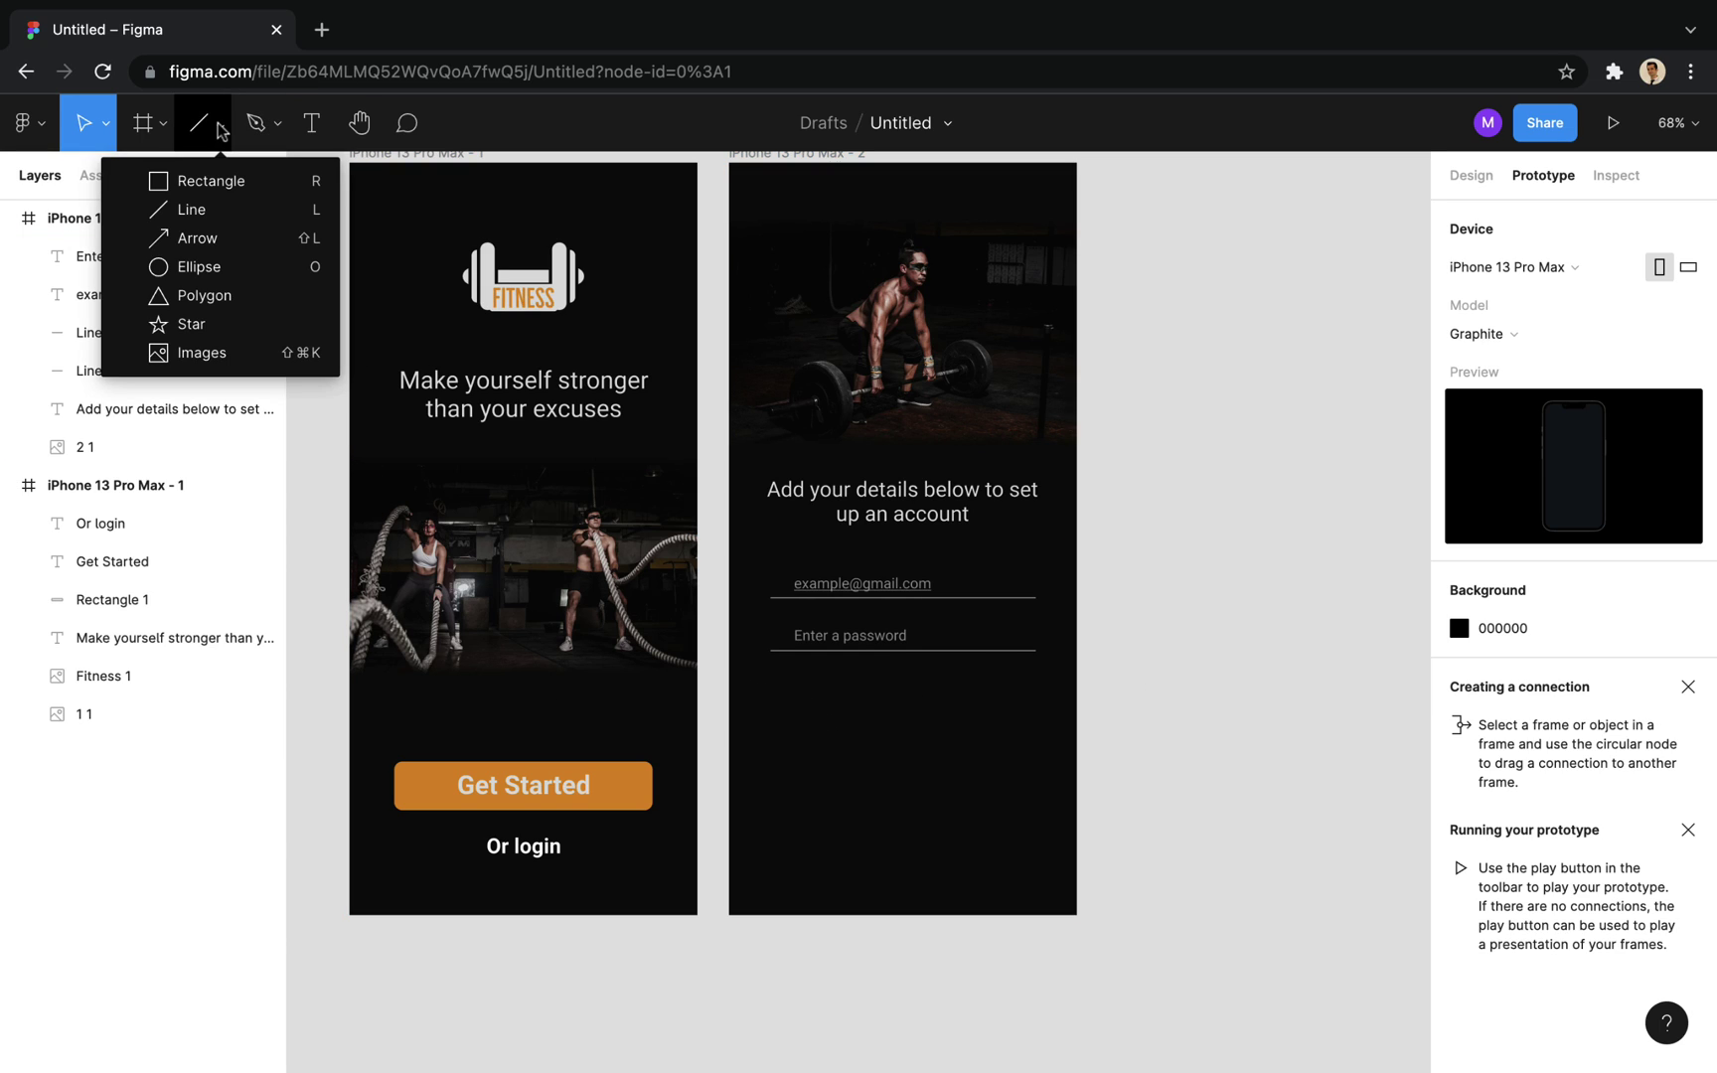
click(213, 189)
scroll(775, 694, up, 5)
mouse_move(649, 544)
mouse_down()
mouse_move(720, 609)
mouse_move(751, 598)
mouse_move(676, 569)
mouse_up()
scroll(716, 595, down, 4)
click(1473, 175)
click(1605, 353)
text(3)
scroll(889, 674, down, 1)
Step: Remove the square's fill and give it a bright green 00FF5E outline
click(707, 609)
scroll(691, 589, right, 1)
click(662, 550)
click(1687, 737)
click(1687, 758)
click(1459, 796)
click(1292, 792)
drag(1416, 609, 1432, 487)
click(1036, 604)
Step: Copy the checkbox square and paste a second one just below it
click(660, 549)
key(ctrl+c)
key(ctrl+v)
key(shift+Down)
key(shift+Down)
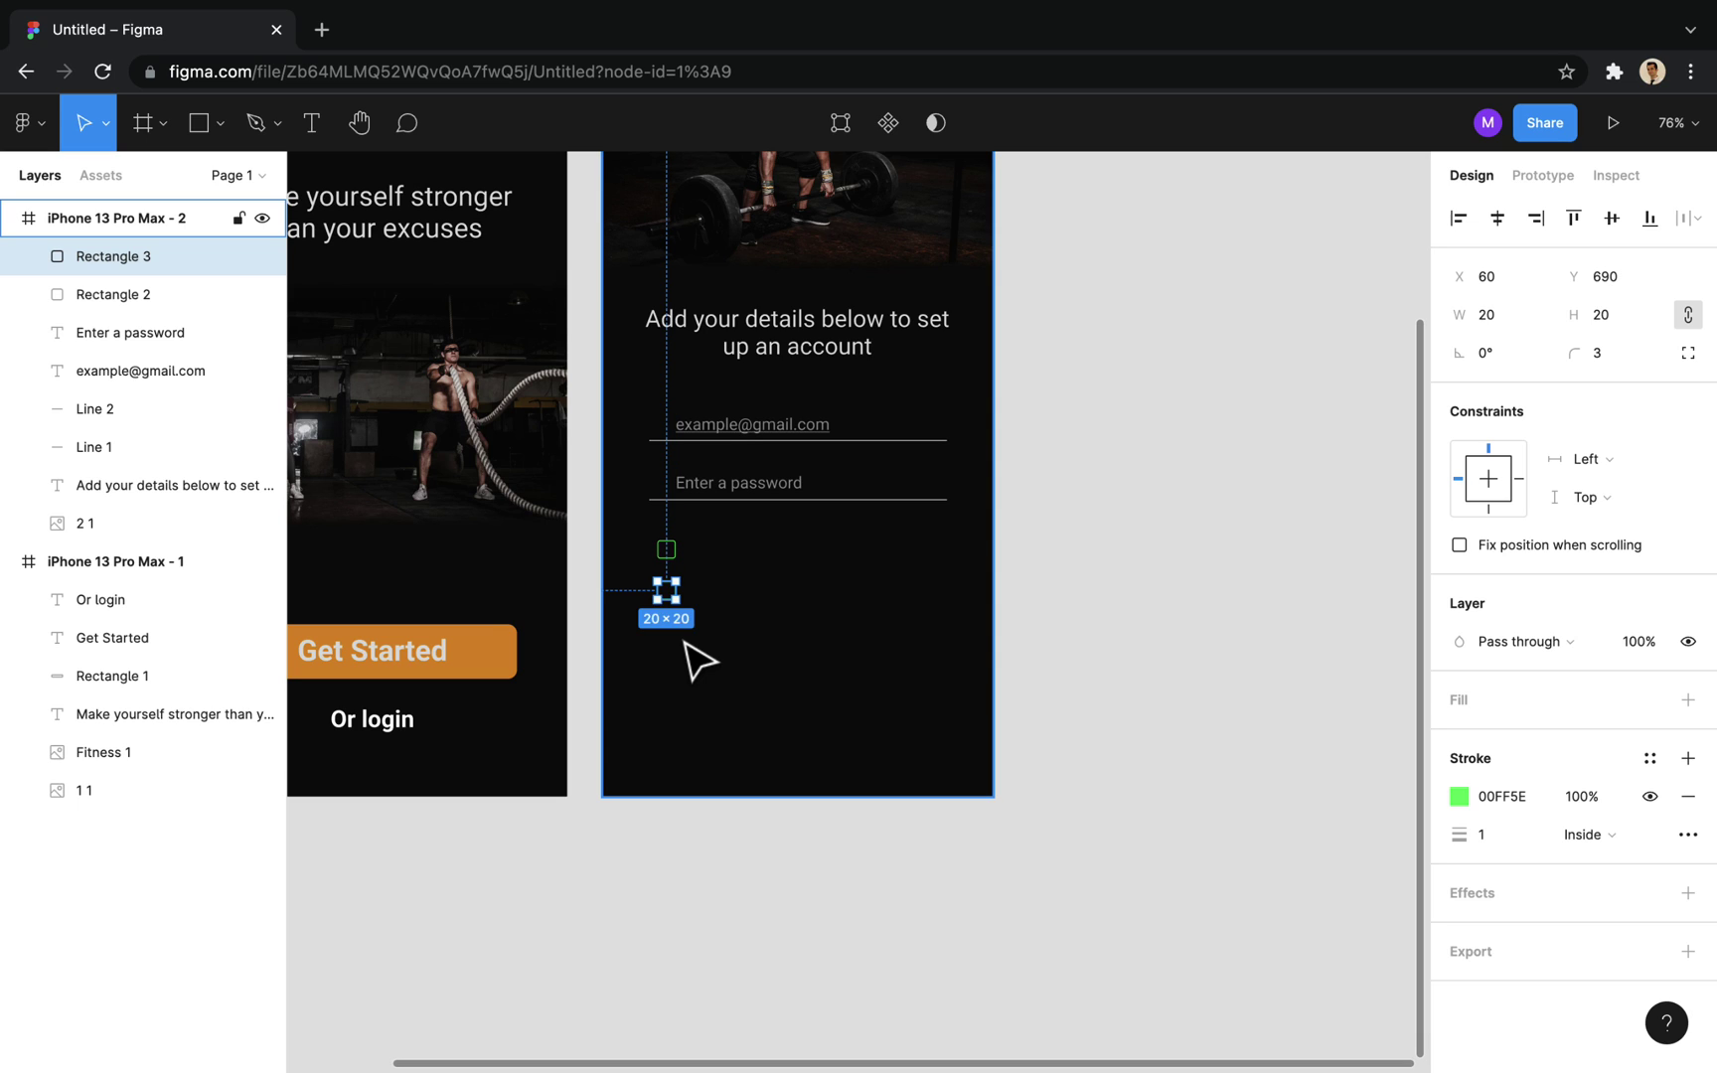
click(1065, 621)
click(309, 129)
Step: Label the first checkbox 'I've read the privacy policy' with 'privacy policy' in bold
drag(686, 537, 949, 574)
text(I)
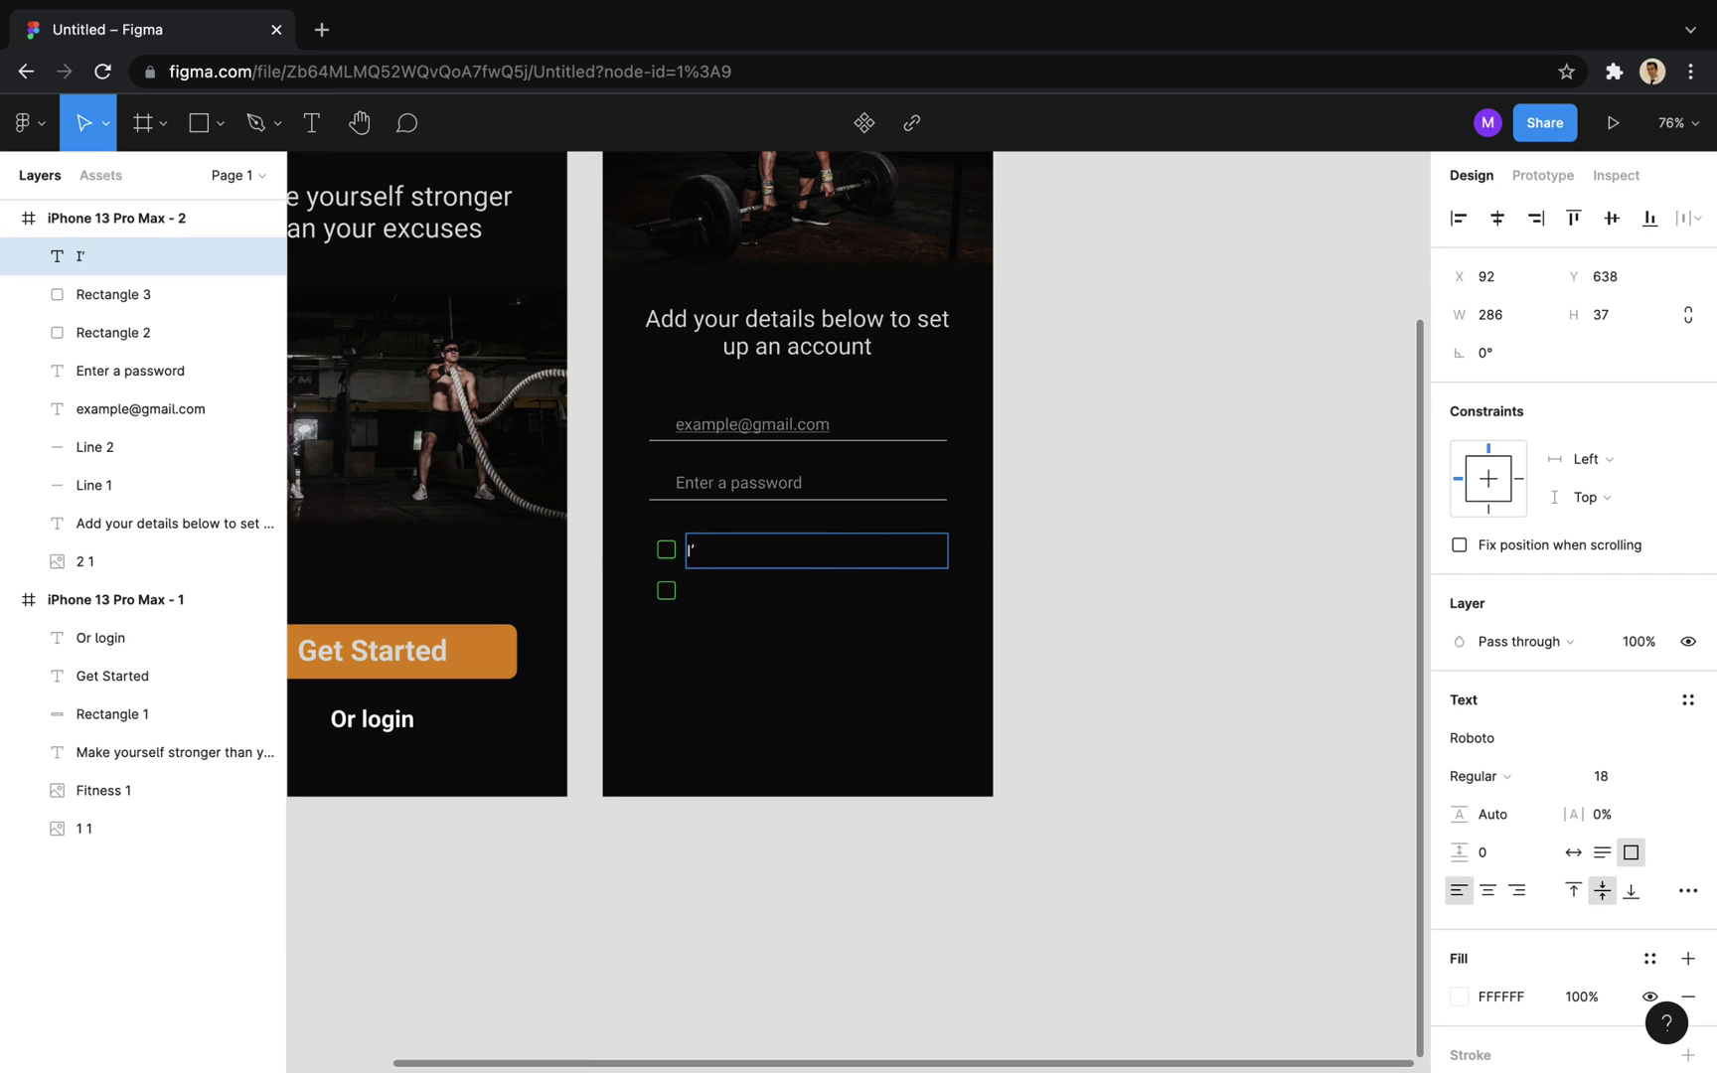
click(1496, 777)
click(1504, 823)
click(1046, 614)
Step: Duplicate the label beside the second checkbox and rewrite it as the acceptance line, opening words Regular
click(857, 559)
key(Down)
key(Down)
key(Down)
key(Down)
key(Down)
key(Down)
key(Down)
key(Down)
key(Down)
key(Down)
key(Down)
key(Down)
key(Down)
key(Down)
key(Down)
key(Down)
key(Down)
key(Down)
key(Down)
key(Down)
double_click(873, 601)
text(I)
click(1471, 776)
click(1503, 723)
click(1312, 750)
key(shift+1)
Step: Copy the orange Get Started button into the second screen, centred near the bottom
click(712, 897)
shift+click(116, 714)
key(ctrl+c)
click(1071, 942)
key(ctrl+v)
drag(1112, 883, 1119, 912)
key(shift+Down)
key(shift+Down)
key(shift+Down)
key(shift+Down)
key(shift+Down)
key(shift+Down)
key(shift+Down)
key(shift+Down)
key(shift+Down)
key(shift+Down)
key(Up)
key(Up)
key(Up)
Step: Relabel the pasted button 'Create account' in Regular weight
double_click(1108, 964)
key(Escape)
double_click(1056, 956)
text(Create account)
key(Escape)
click(1505, 776)
click(1506, 724)
click(1381, 792)
Step: Scroll right, then select and deselect the second screen frame
scroll(1320, 739, right, 1)
click(1139, 716)
click(1220, 735)
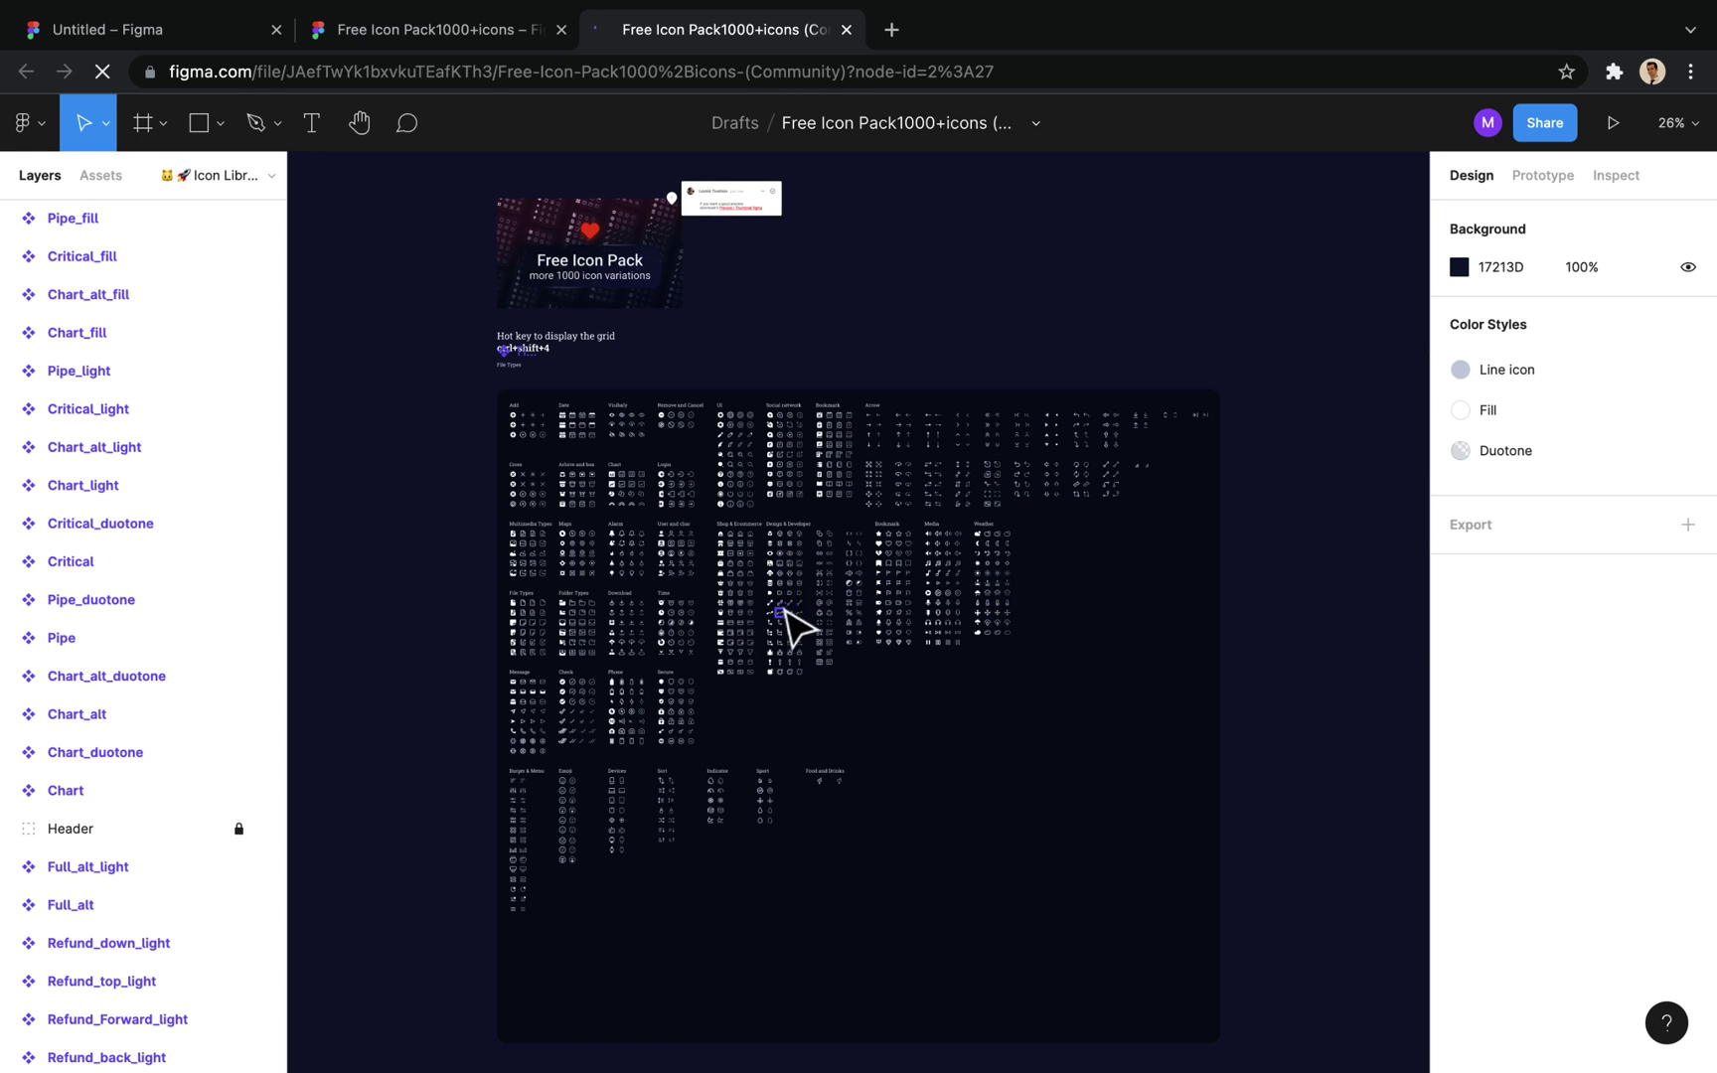
Step: Copy the Eye_fill icon from the pack and place it at the right end of the second screen's password field
scroll(772, 618, up, 5)
scroll(772, 620, up, 10)
click(779, 337)
click(200, 34)
click(1178, 777)
key(ctrl+v)
drag(1015, 599, 1153, 707)
key(Left)
Step: Back in the icon pack, pan to the Arrow section and pick the Arrow_left icon
click(1397, 724)
key(ctrl+3)
scroll(1237, 487, up, 6)
scroll(1237, 487, right, 4)
drag(1062, 463, 769, 517)
click(656, 341)
Step: Paste the Arrow_left icon at the second screen's top-left as a back arrow
click(180, 32)
click(912, 269)
key(ctrl+v)
drag(1007, 593, 853, 209)
click(1343, 342)
Step: Duplicate iPhone 13 Pro Max - 2 as frame 3 and position it beneath frame 2
click(107, 229)
key(ctrl+v)
scroll(1279, 509, down, 5)
drag(1277, 507, 943, 537)
click(154, 795)
key(shift+Up)
key(shift+Up)
key(shift+Up)
key(shift+Up)
key(shift+Up)
key(shift+Up)
key(shift+Up)
key(shift+Up)
key(shift+Up)
key(shift+Up)
key(shift+Up)
key(shift+Up)
key(shift+Up)
key(shift+Up)
key(shift+Up)
key(shift+Up)
key(shift+Up)
key(shift+Up)
key(shift+Up)
key(shift+Up)
key(shift+Up)
key(shift+Up)
key(shift+Up)
key(shift+Up)
key(shift+Up)
key(shift+Up)
key(shift+Up)
key(shift+Up)
key(shift+Up)
key(shift+Up)
key(shift+Up)
key(shift+Up)
key(shift+Up)
key(shift+Up)
key(shift+Up)
key(shift+Up)
key(shift+Up)
key(shift+Up)
click(1111, 431)
drag(1109, 431, 894, 642)
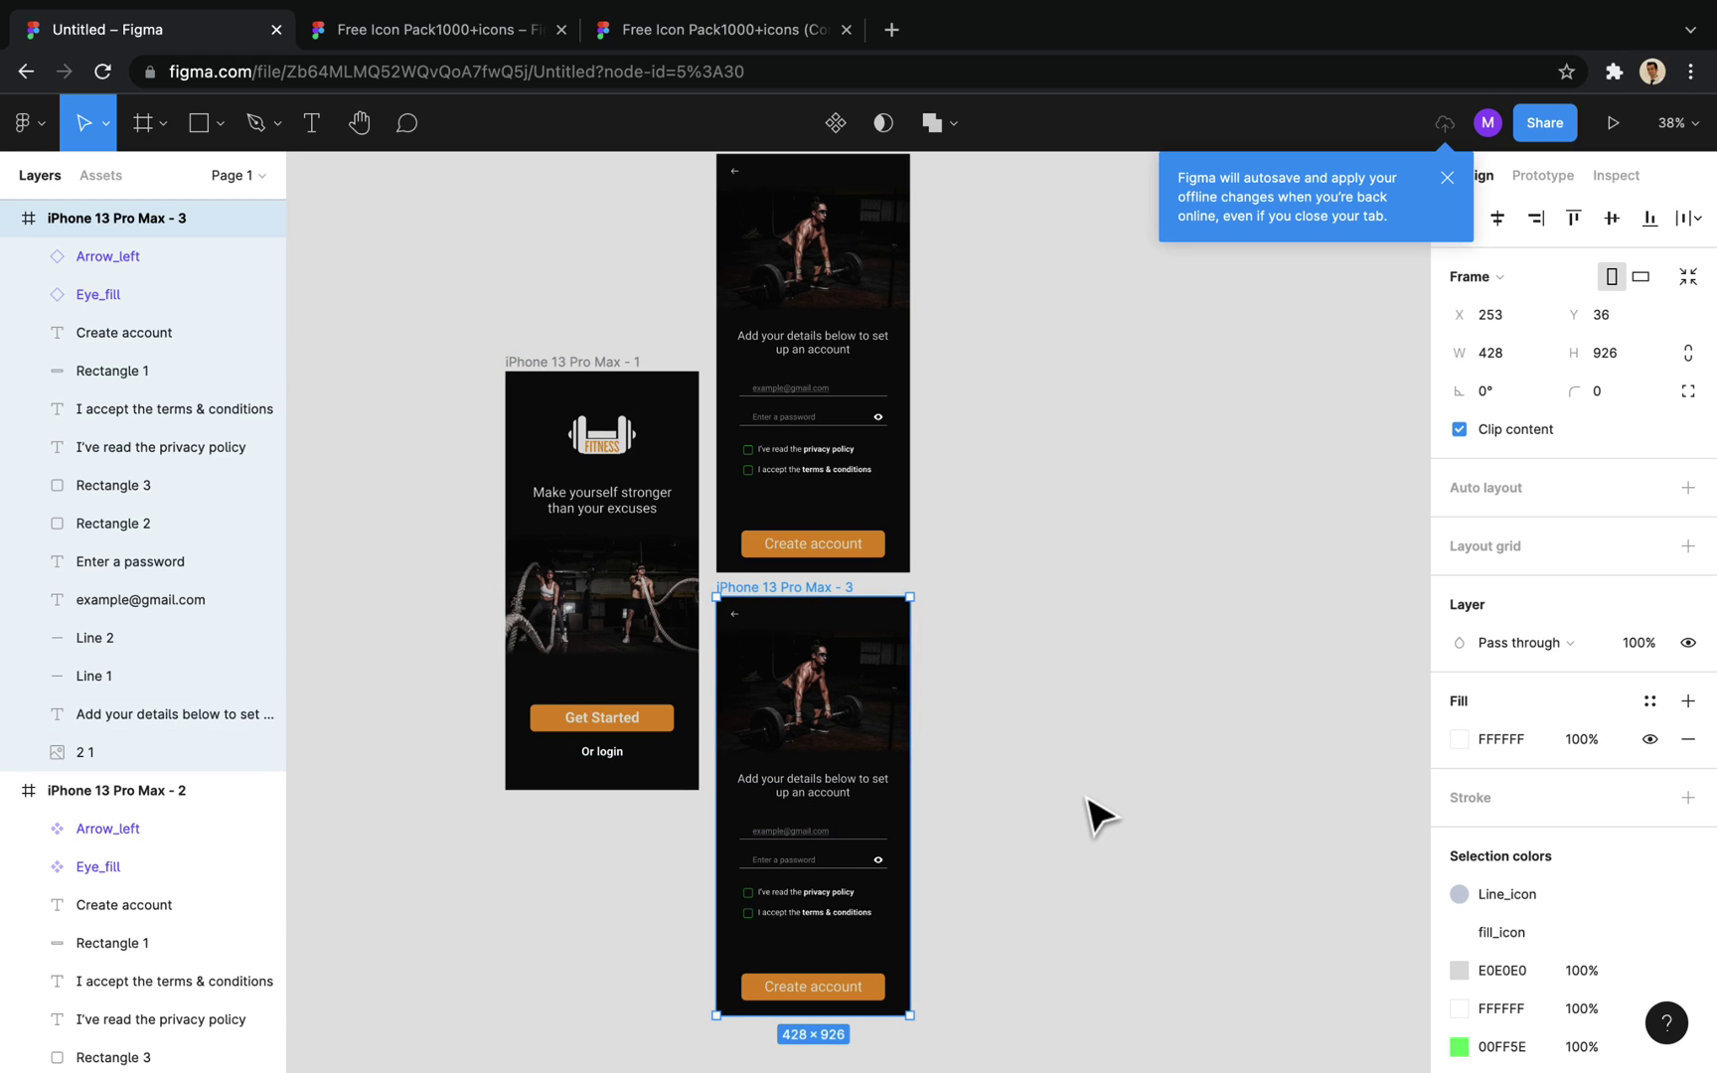
Step: Delete the third screen's old background photo and drop 3.jpg into the frame
click(886, 728)
key(Delete)
key(super+Tab)
click(1188, 464)
drag(1168, 455, 809, 688)
Step: Resize the 3.jpg photo to 428×926 and move its layer behind the form
scroll(830, 710, up, 2)
scroll(828, 709, down, 5)
drag(624, 278, 750, 628)
drag(1001, 628, 879, 627)
scroll(949, 725, down, 2)
drag(787, 987, 802, 847)
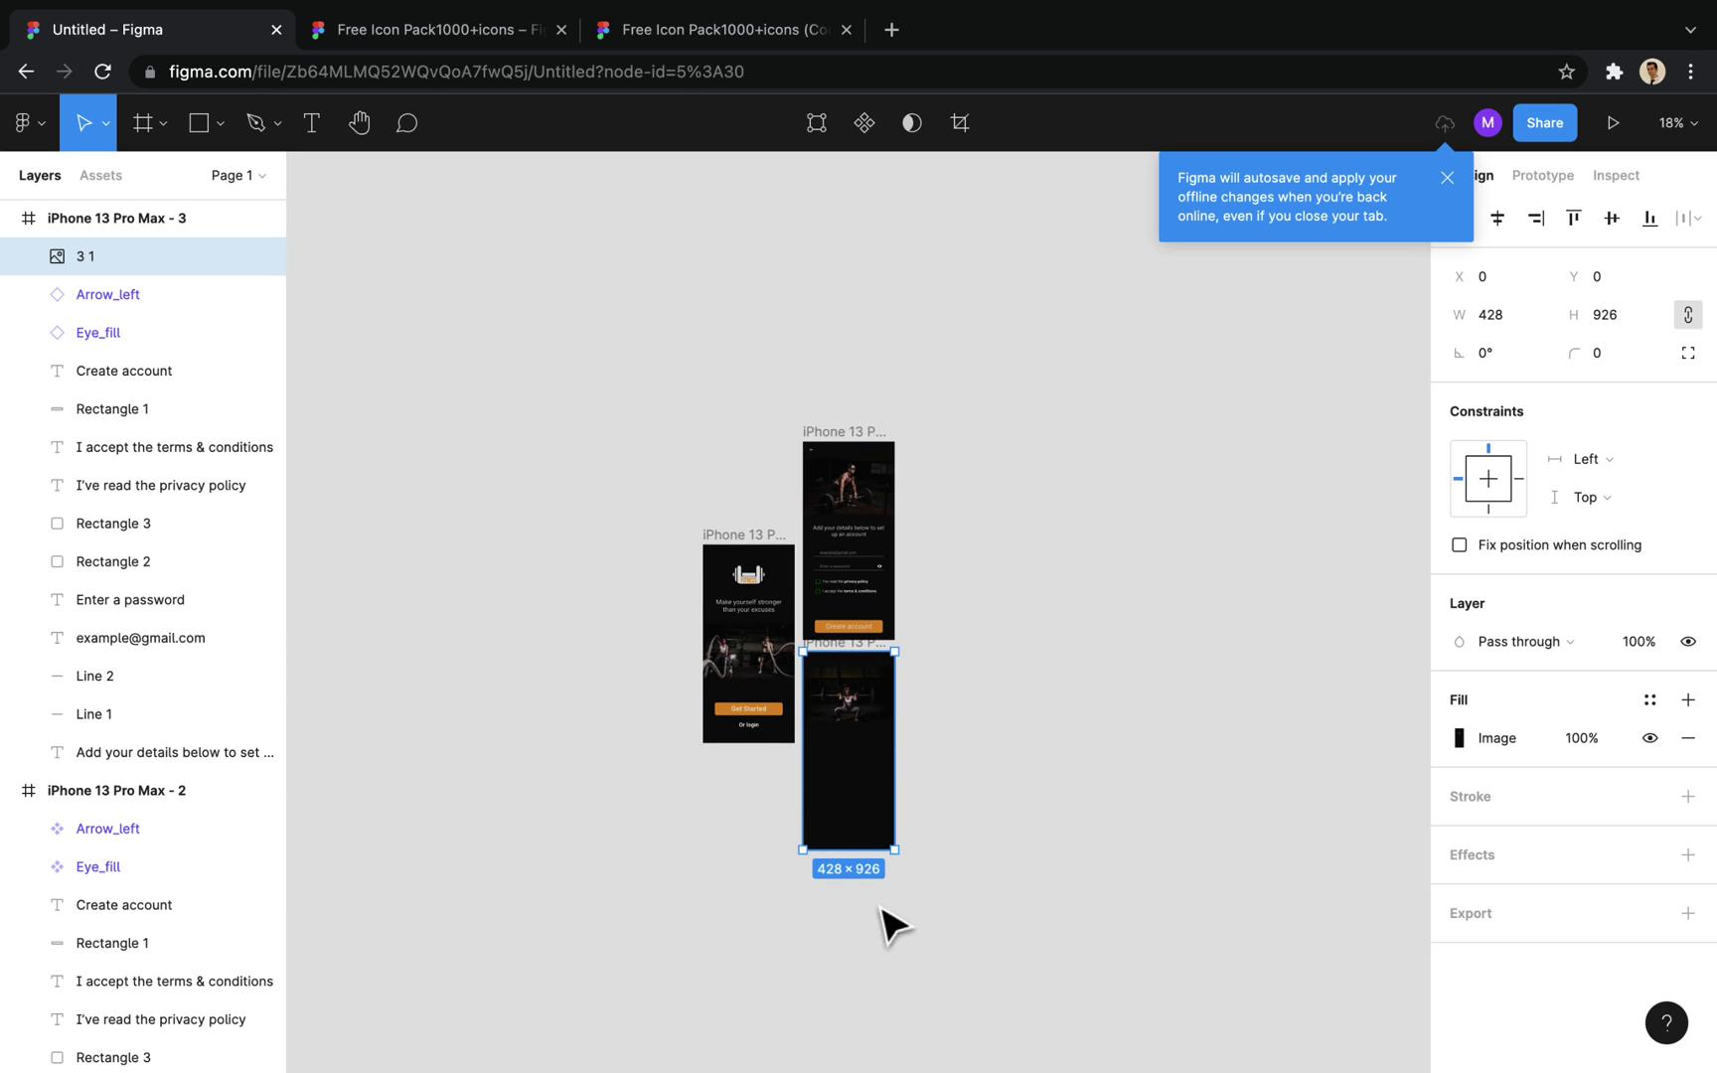
scroll(870, 735, up, 5)
drag(85, 258, 84, 756)
scroll(871, 803, up, 10)
scroll(1114, 771, down, 8)
scroll(1113, 770, up, 1)
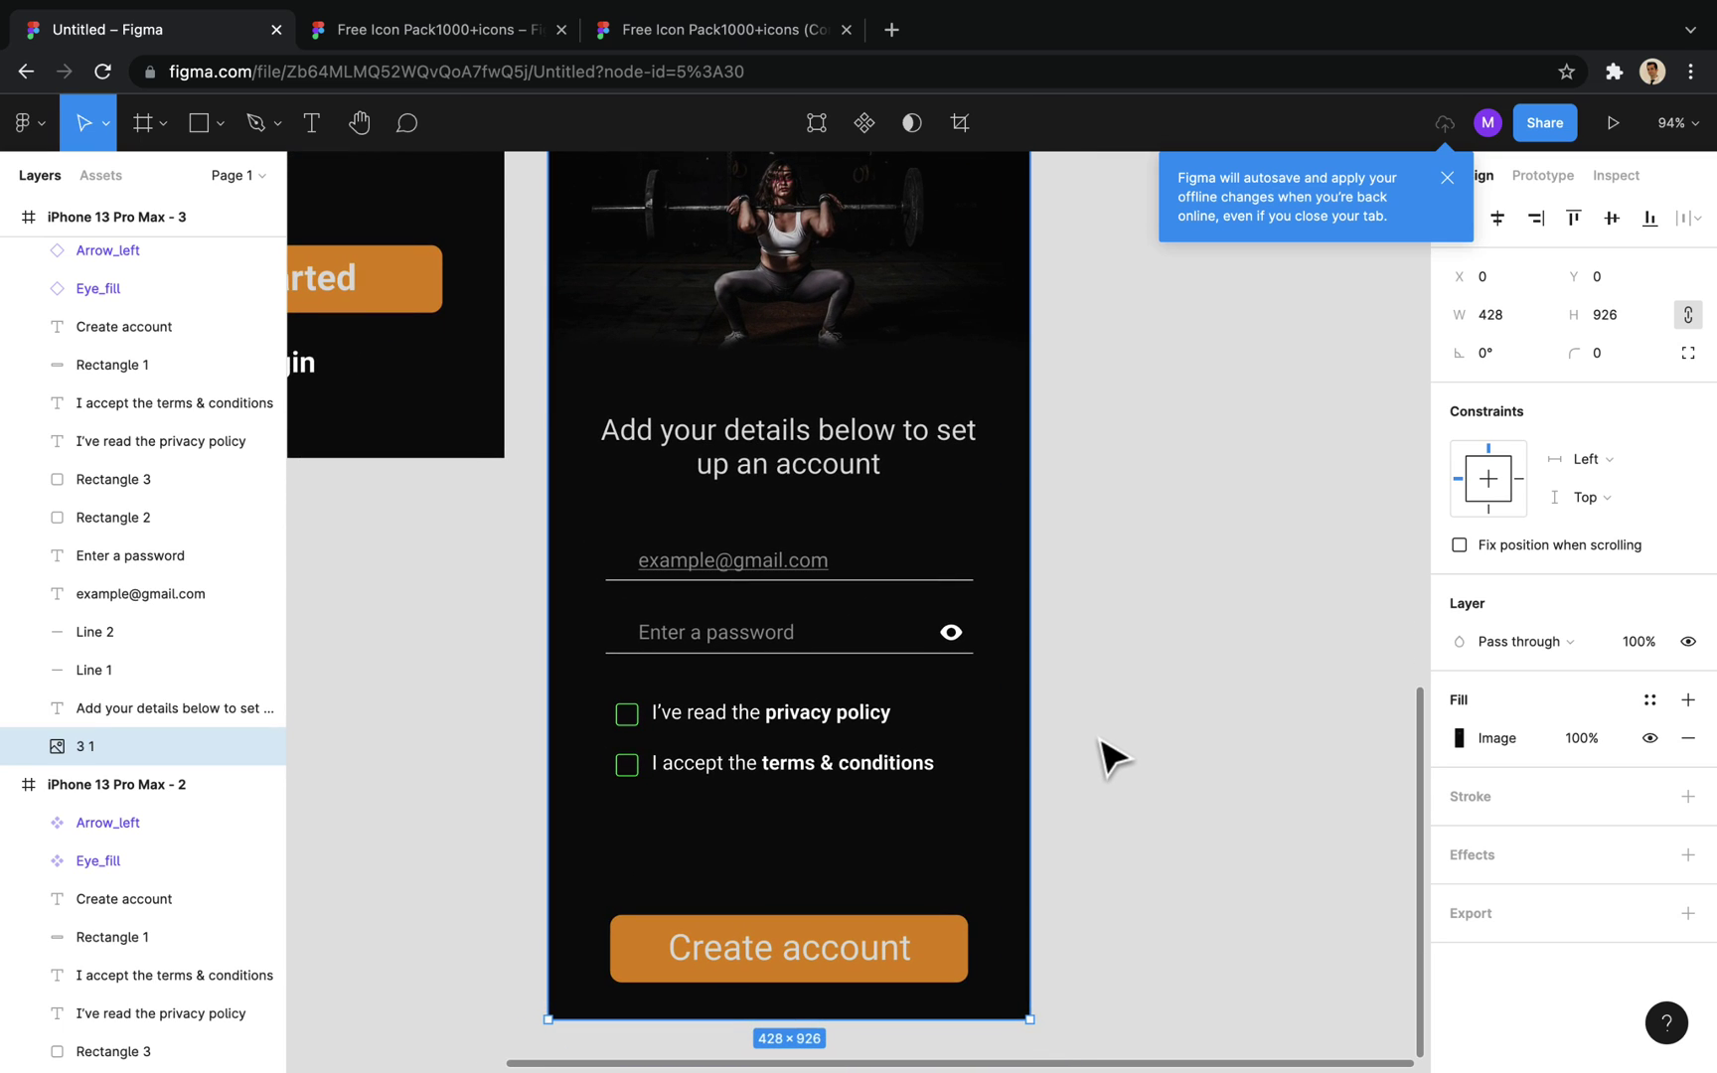
Step: Retype the third screen's heading as 'Welcome back!'
double_click(830, 467)
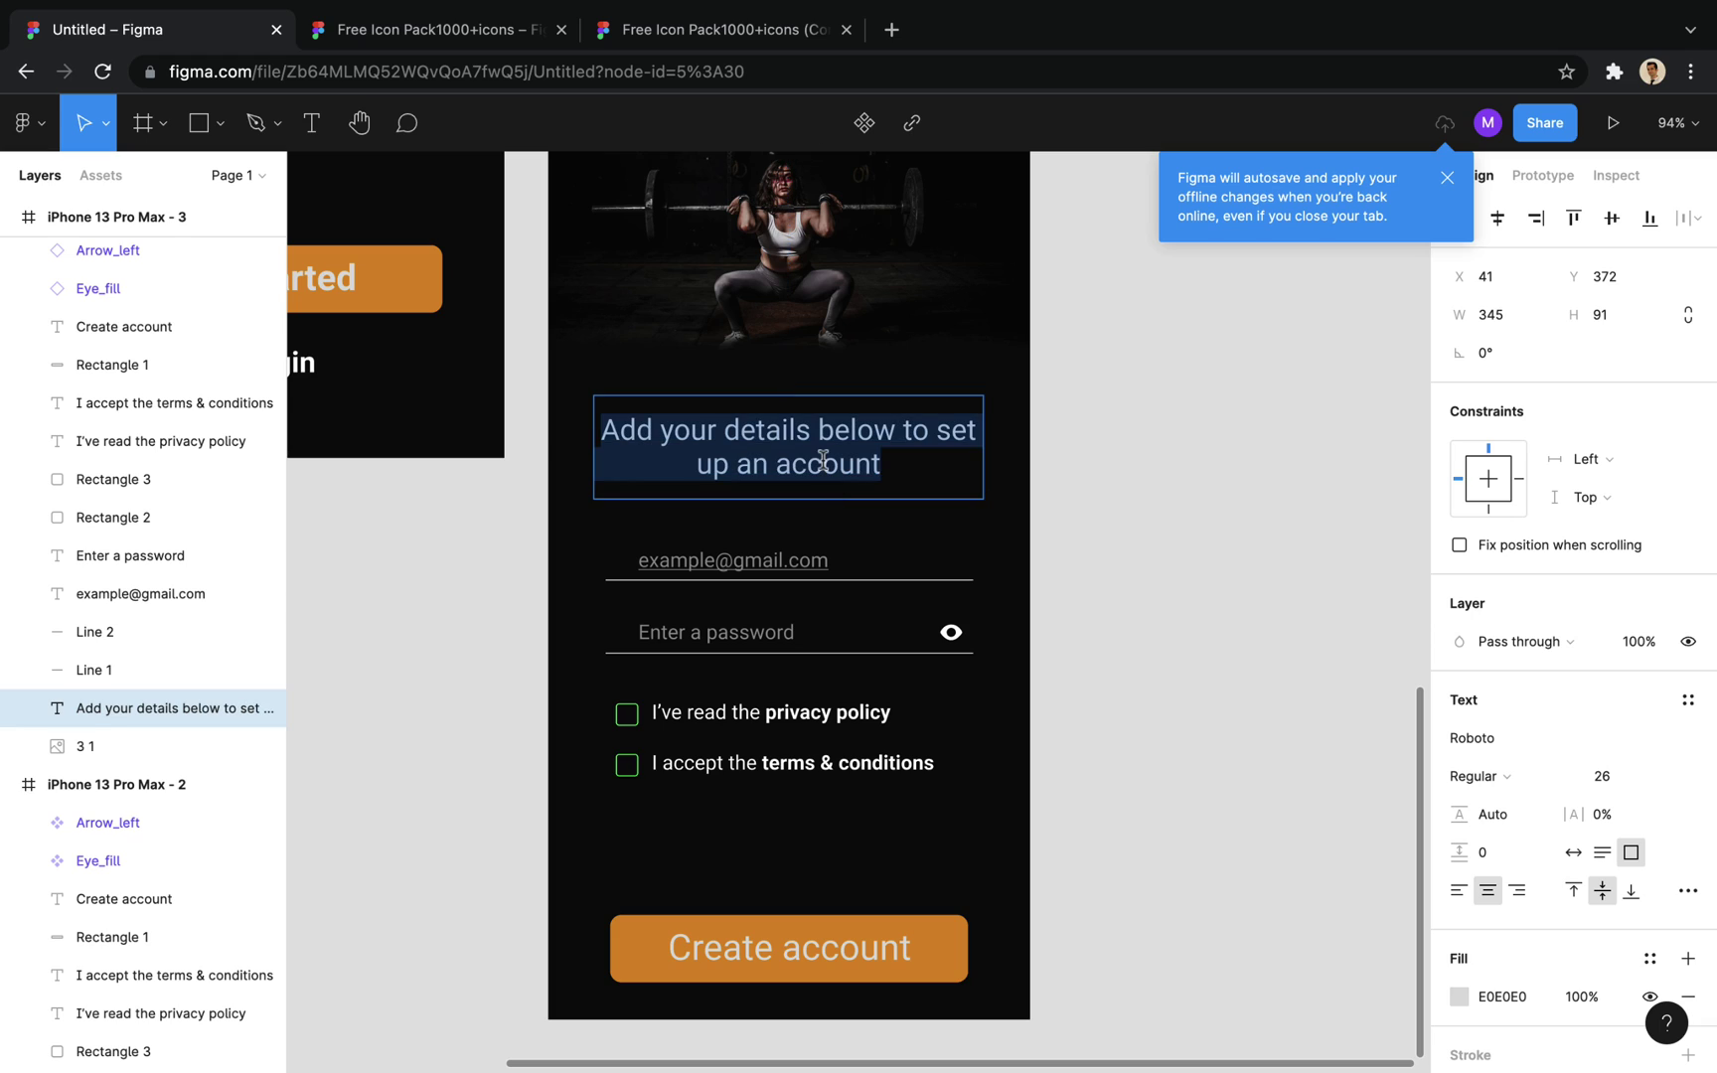
text(Welcome back!)
key(Escape)
key(Escape)
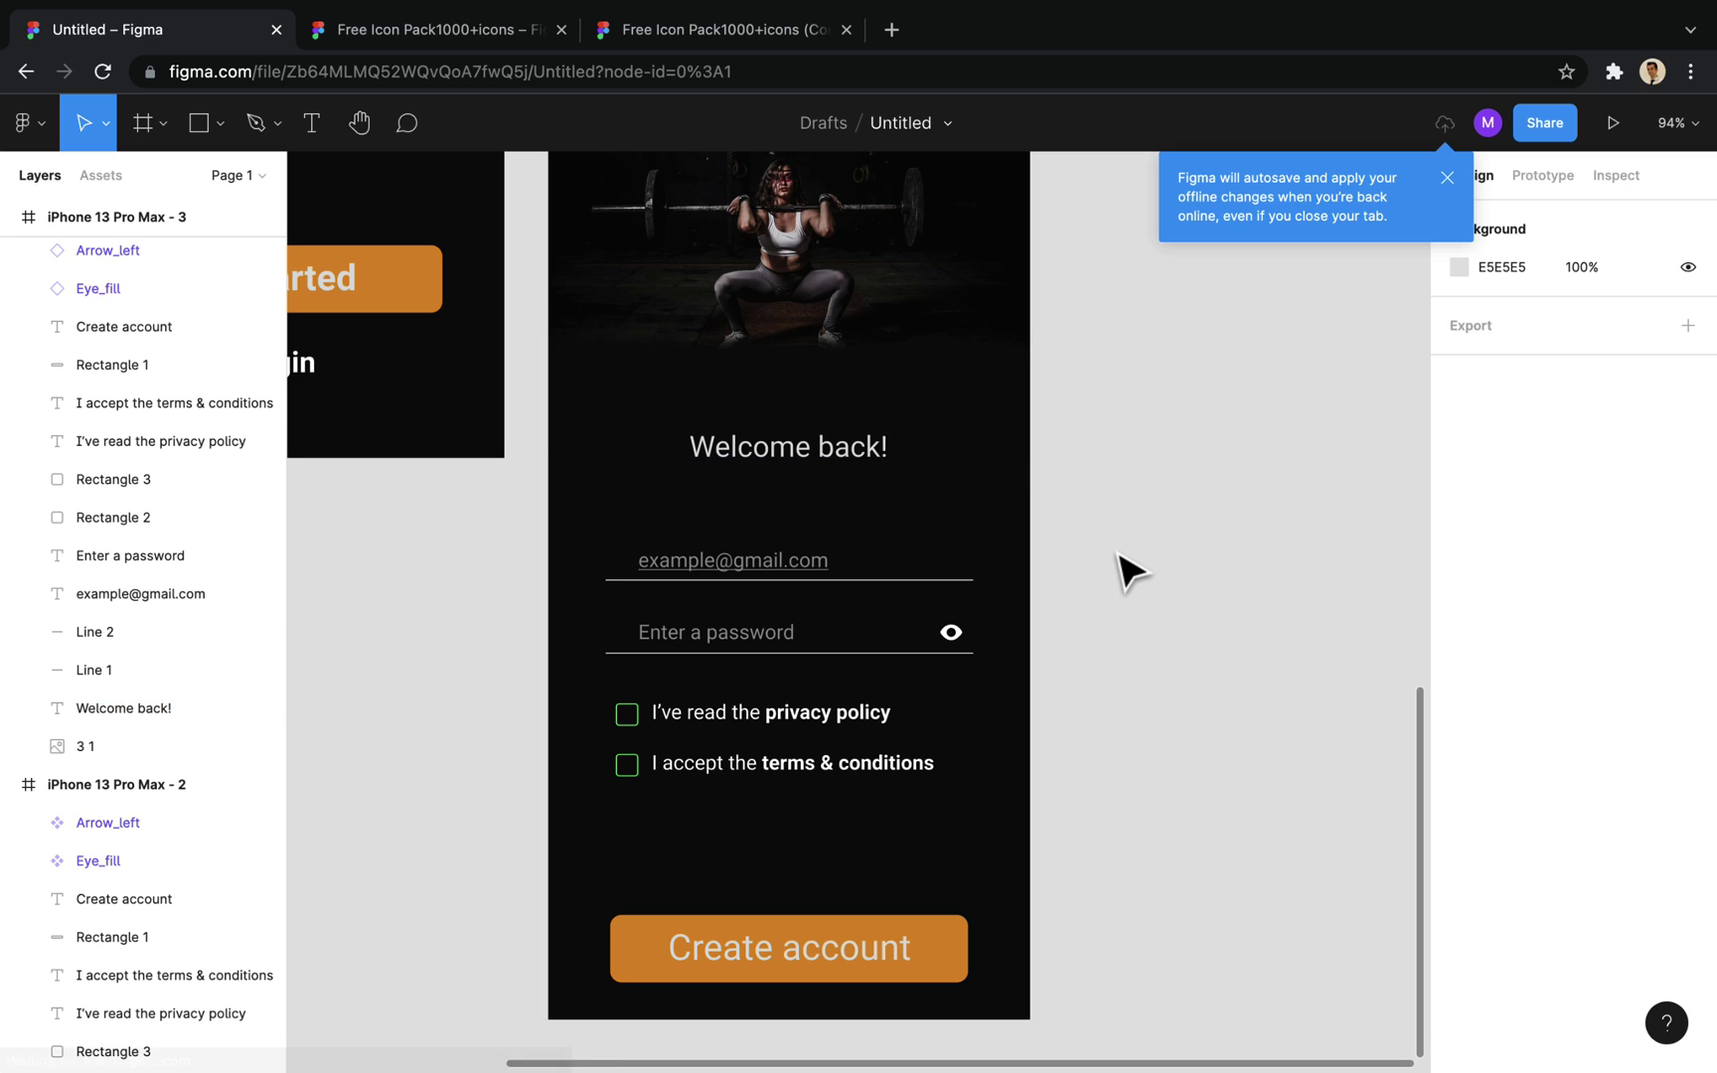
Step: Delete both checkboxes and their labels from the third screen
click(639, 727)
click(635, 722)
key(Delete)
click(656, 713)
key(Delete)
click(660, 764)
key(Delete)
click(627, 765)
key(Delete)
Step: Change the Create account button label to Login
click(775, 959)
text(L)
click(817, 476)
click(817, 478)
Step: Add a 'Have you forgotten your password?' line near the Login button at font size 19
key(Escape)
key(ctrl+v)
key(shift+Down)
key(shift+Down)
key(shift+Down)
key(shift+Down)
drag(846, 525, 927, 908)
double_click(873, 899)
text(Have you forgotten your password?)
key(ctrl+a)
click(1664, 780)
click(1630, 1024)
text(20)
key(Return)
text(19)
key(Return)
key(Escape)
key(Escape)
Step: Paste a copy of the sign-up screen as a fourth screen
click(1280, 818)
scroll(1085, 594, down, 2)
scroll(1078, 480, up, 2)
scroll(1082, 447, down, 5)
scroll(1081, 448, up, 3)
scroll(1078, 447, right, 3)
key(ctrl+v)
Step: Swap the fourth screen's background photo for 4.jpg
click(969, 292)
key(Delete)
key(ctrl+Left)
drag(1340, 449, 960, 308)
scroll(991, 360, down, 5)
scroll(954, 338, up, 2)
Step: Fit 4.jpg to the 428×926 frame and send it behind the screen's content
drag(801, 210, 898, 477)
drag(1101, 869, 999, 696)
scroll(231, 491, up, 5)
scroll(89, 689, down, 4)
drag(84, 336, 70, 827)
scroll(988, 601, up, 10)
scroll(994, 608, down, 1)
Step: Delete the checkboxes and the password field with its underline, placeholder and eye icon
click(748, 805)
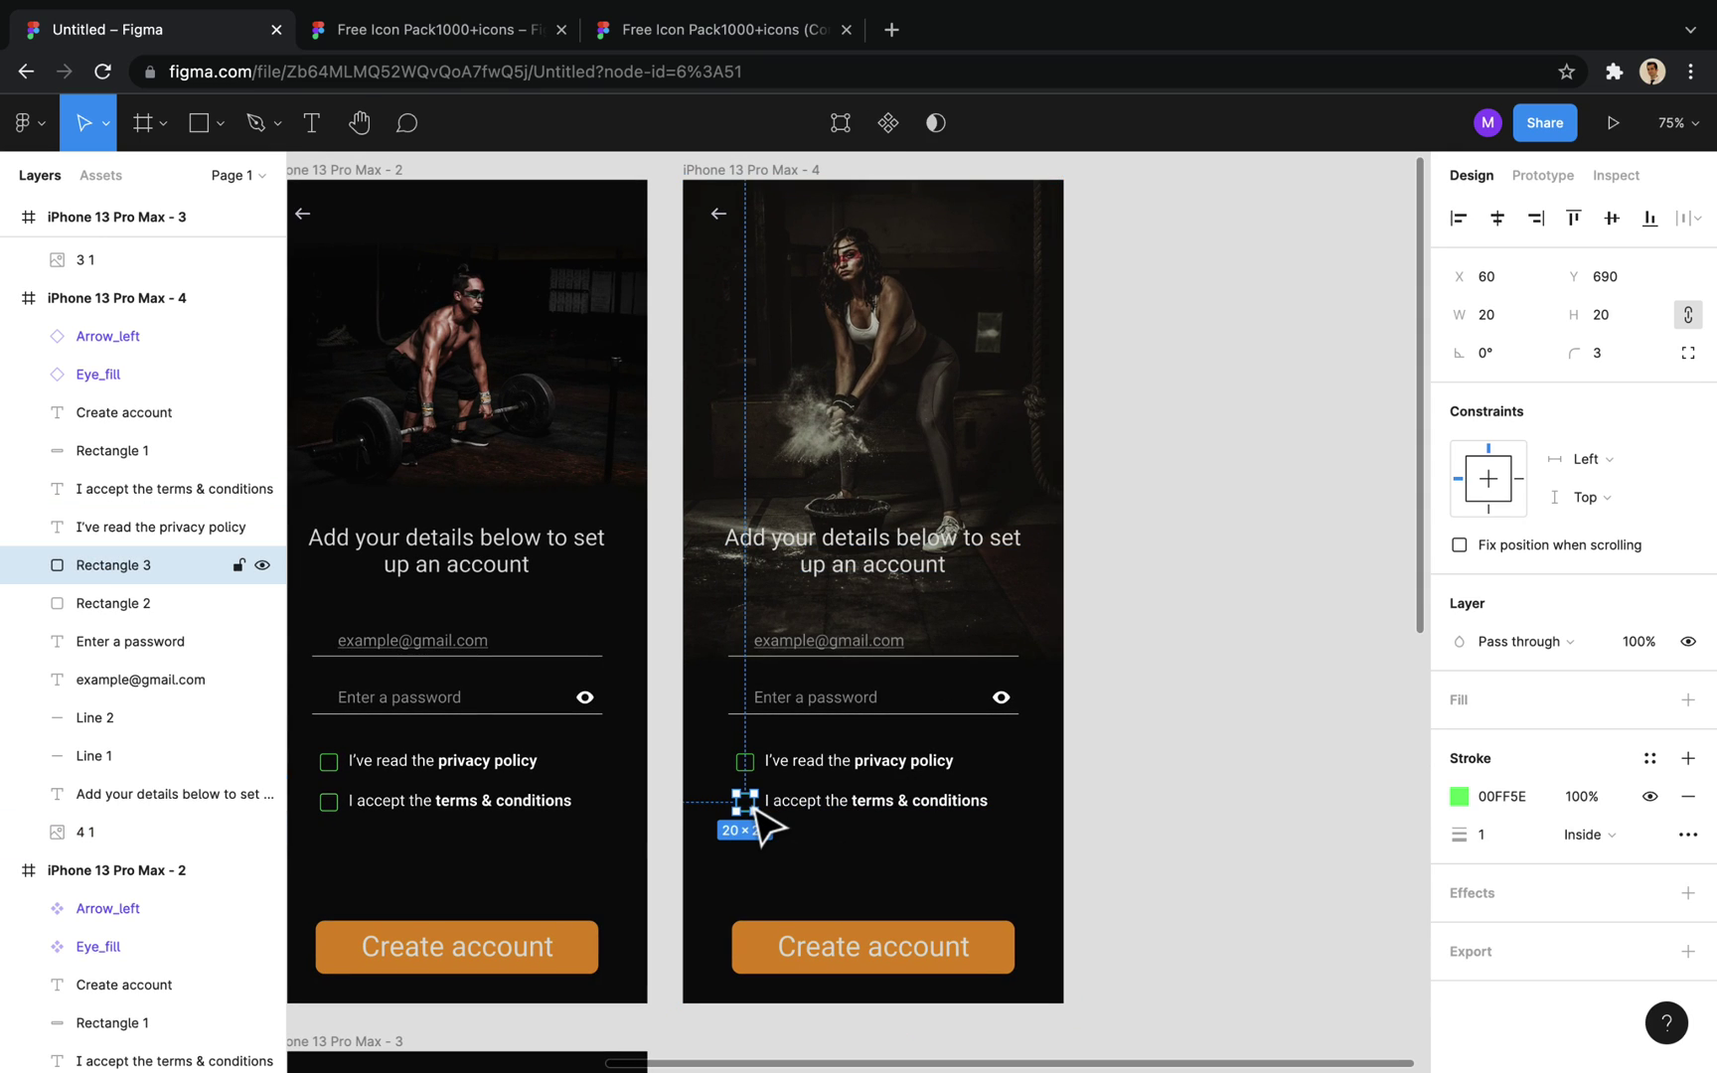
key(Delete)
click(785, 801)
key(Delete)
click(785, 762)
key(Delete)
click(745, 763)
key(Delete)
click(872, 715)
key(Delete)
click(873, 708)
key(Delete)
click(1002, 699)
key(Delete)
Step: Move the heading and email field lower on the fourth screen
click(931, 706)
drag(931, 706, 843, 534)
drag(901, 605, 977, 805)
Step: Change the heading to 'It's great that you're here! First things first, what should we…'
click(977, 902)
double_click(905, 747)
text(It's great that you're here! First things first, what should we)
key(Escape)
key(Escape)
Step: Change the field placeholder to 'Your name', centre-aligned
click(924, 820)
double_click(849, 813)
text(Yo)
click(1488, 890)
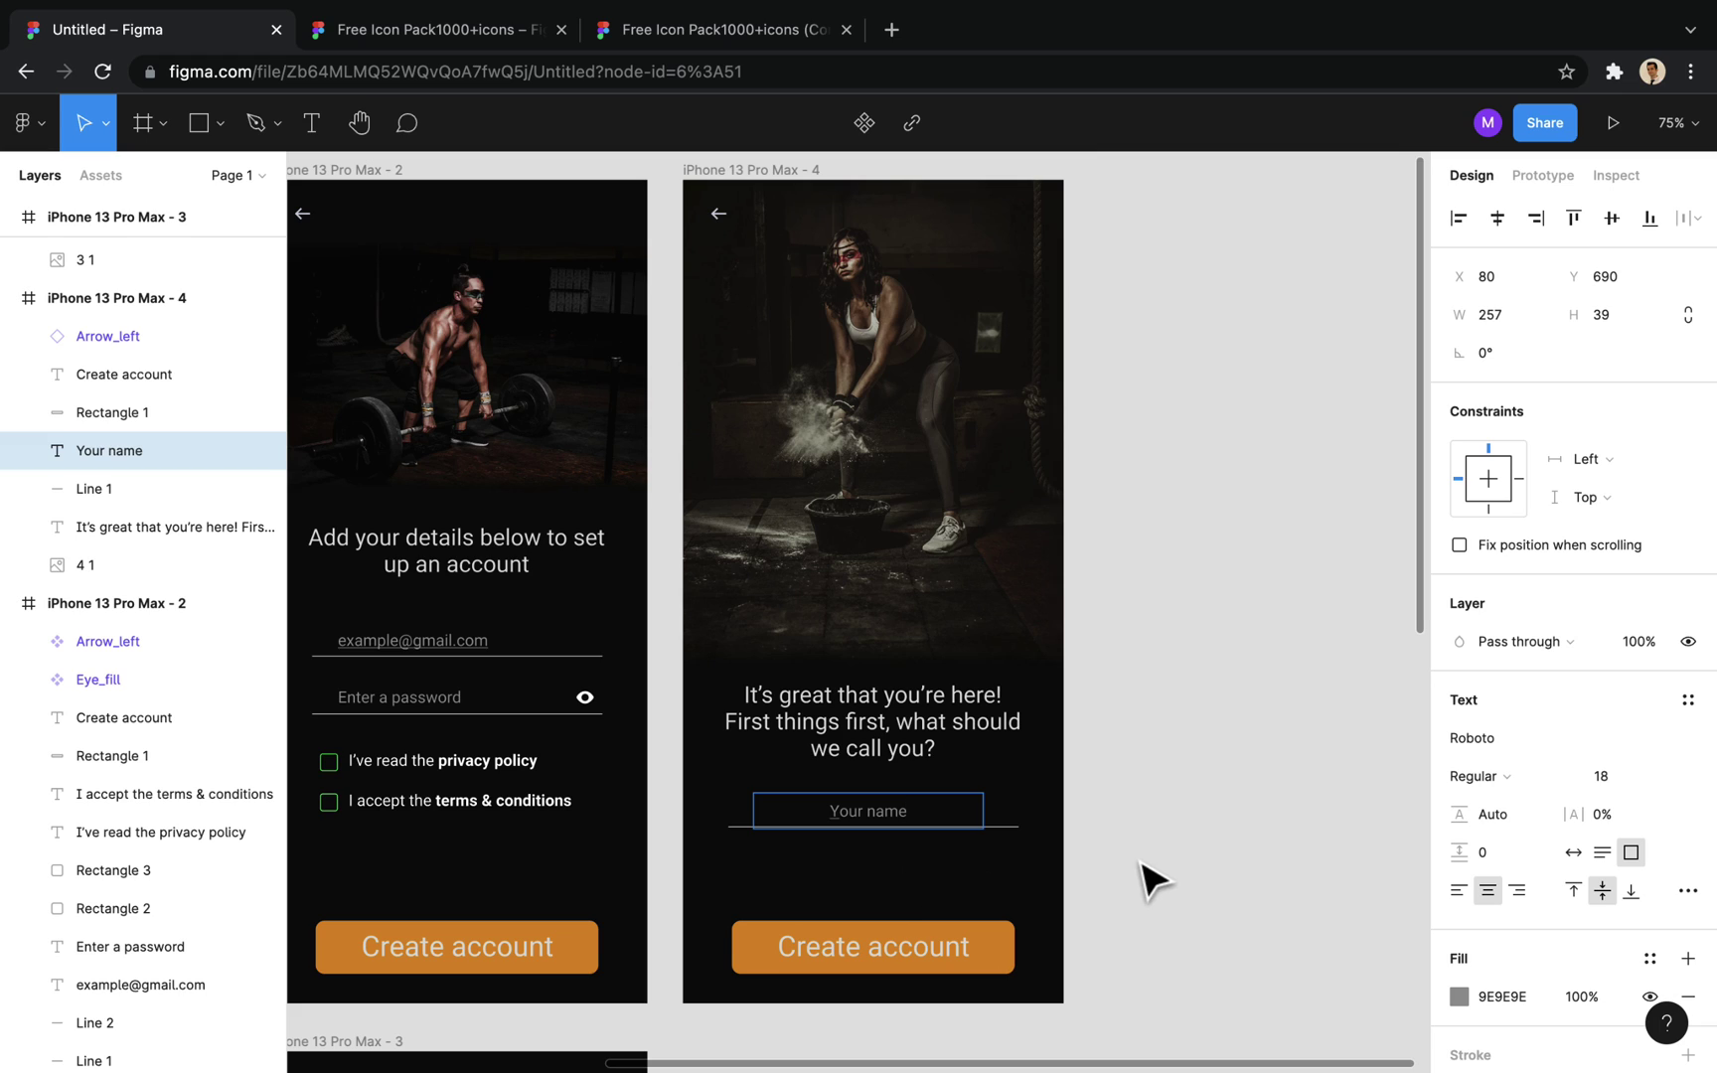
Step: Rename the button label to 'Continue'
click(951, 926)
double_click(951, 927)
text(Continue)
key(Escape)
Step: Nudge the Your name field and its underline down slightly
click(867, 825)
shift+click(867, 811)
key(shift+Down)
key(shift+Down)
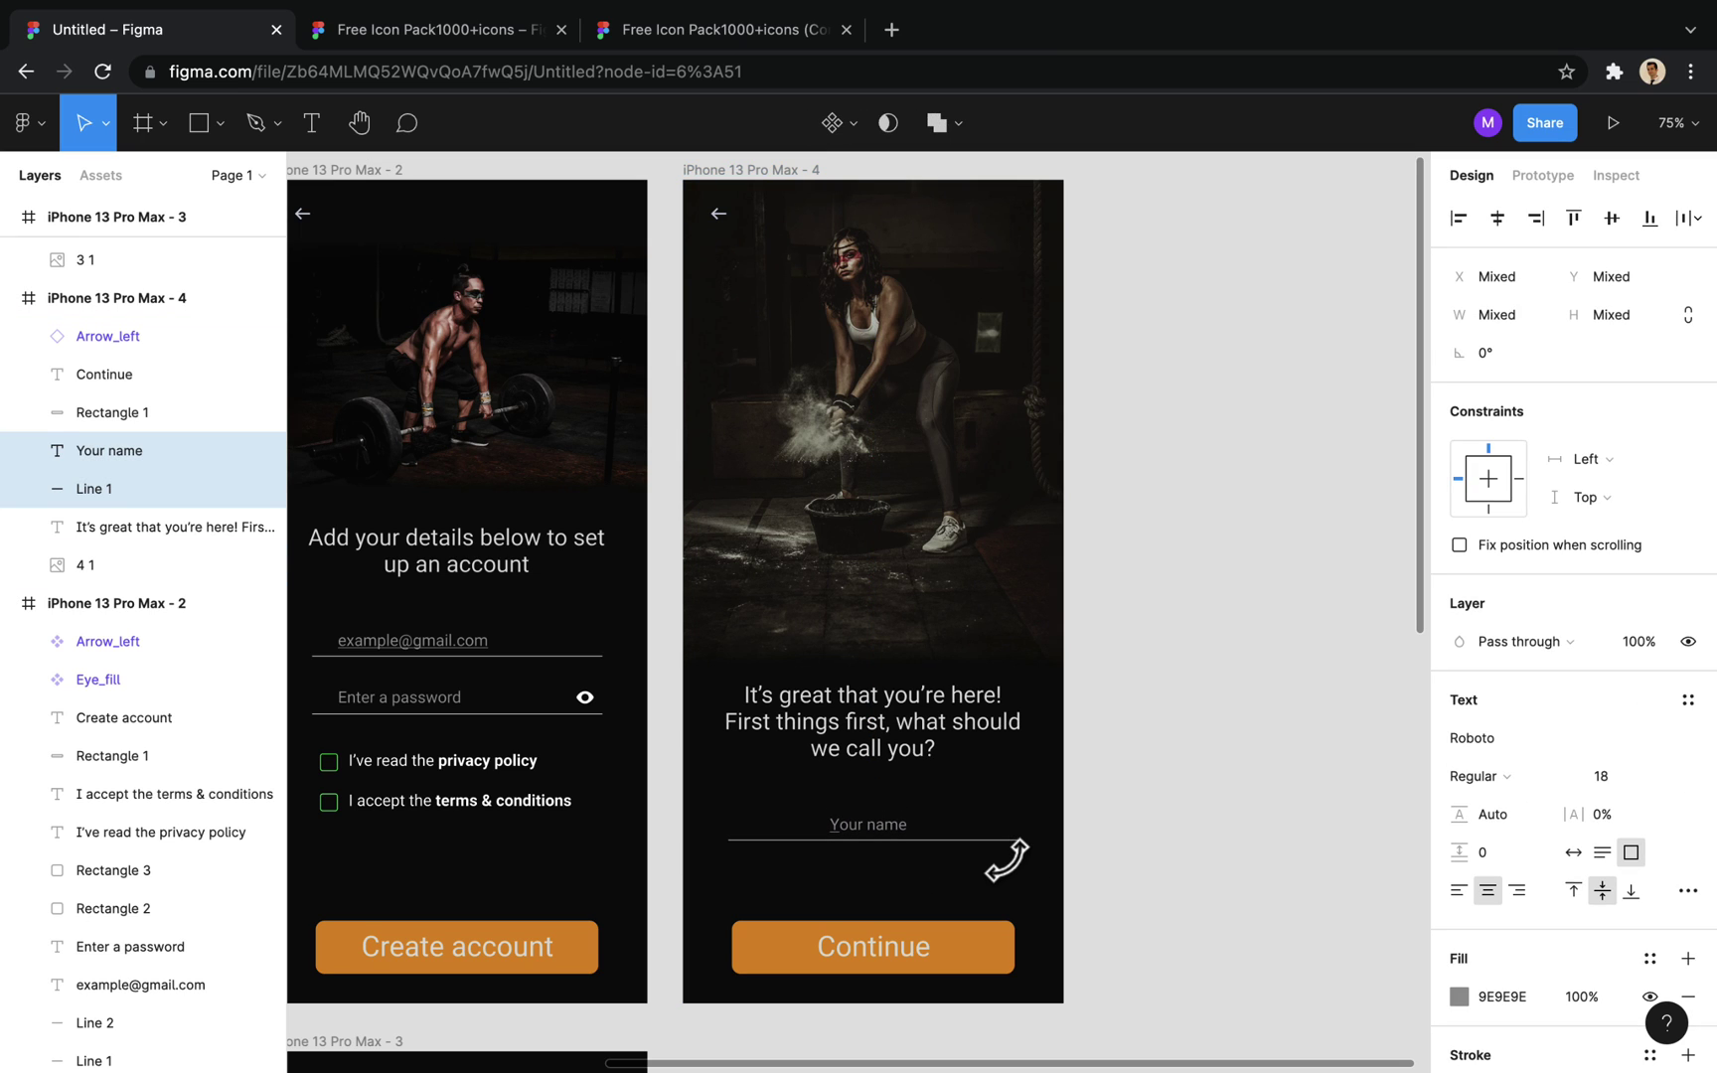
click(1034, 715)
Step: Collapse the screen layers and order the fourth screen above the third
scroll(88, 371, up, 3)
scroll(91, 372, up, 2)
click(9, 218)
click(11, 257)
click(127, 259)
drag(127, 225, 125, 213)
click(9, 295)
click(9, 331)
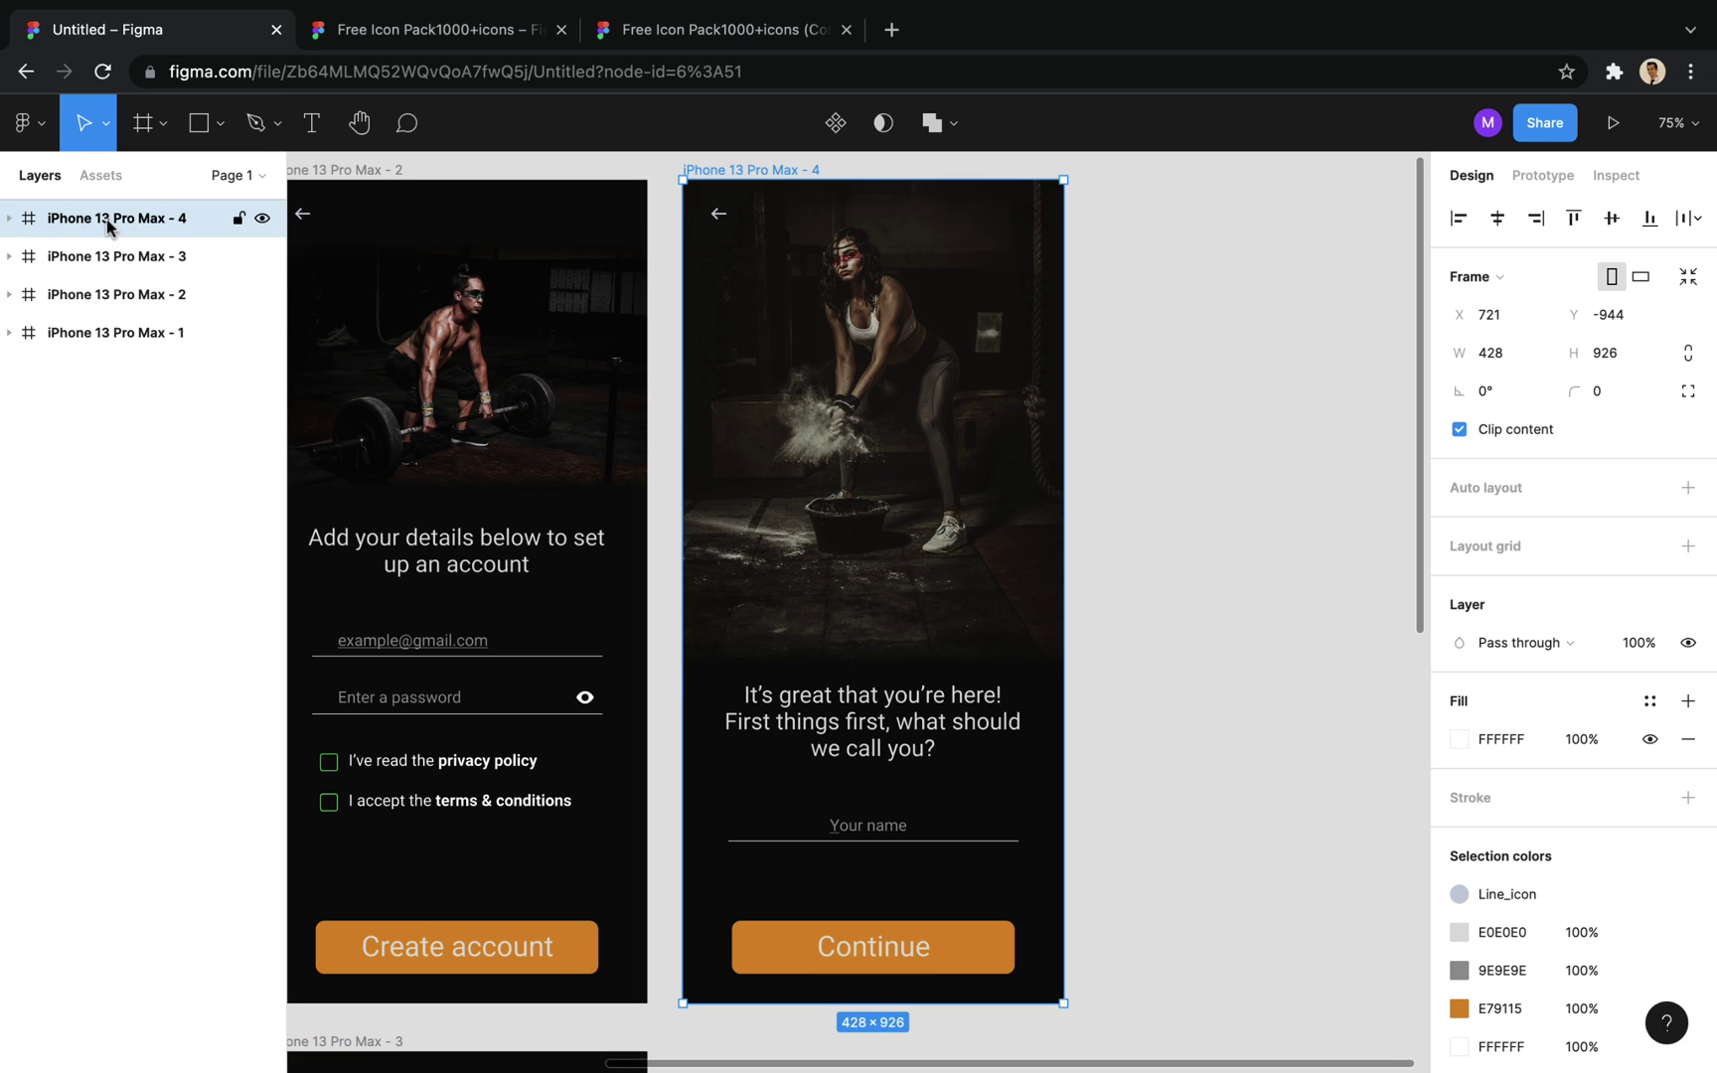
Step: Paste a copy of the name screen as the fifth screen, iPhone 13 Pro Max - 5
key(super+v)
scroll(1028, 583, right, 5)
scroll(1024, 584, right, 2)
double_click(982, 523)
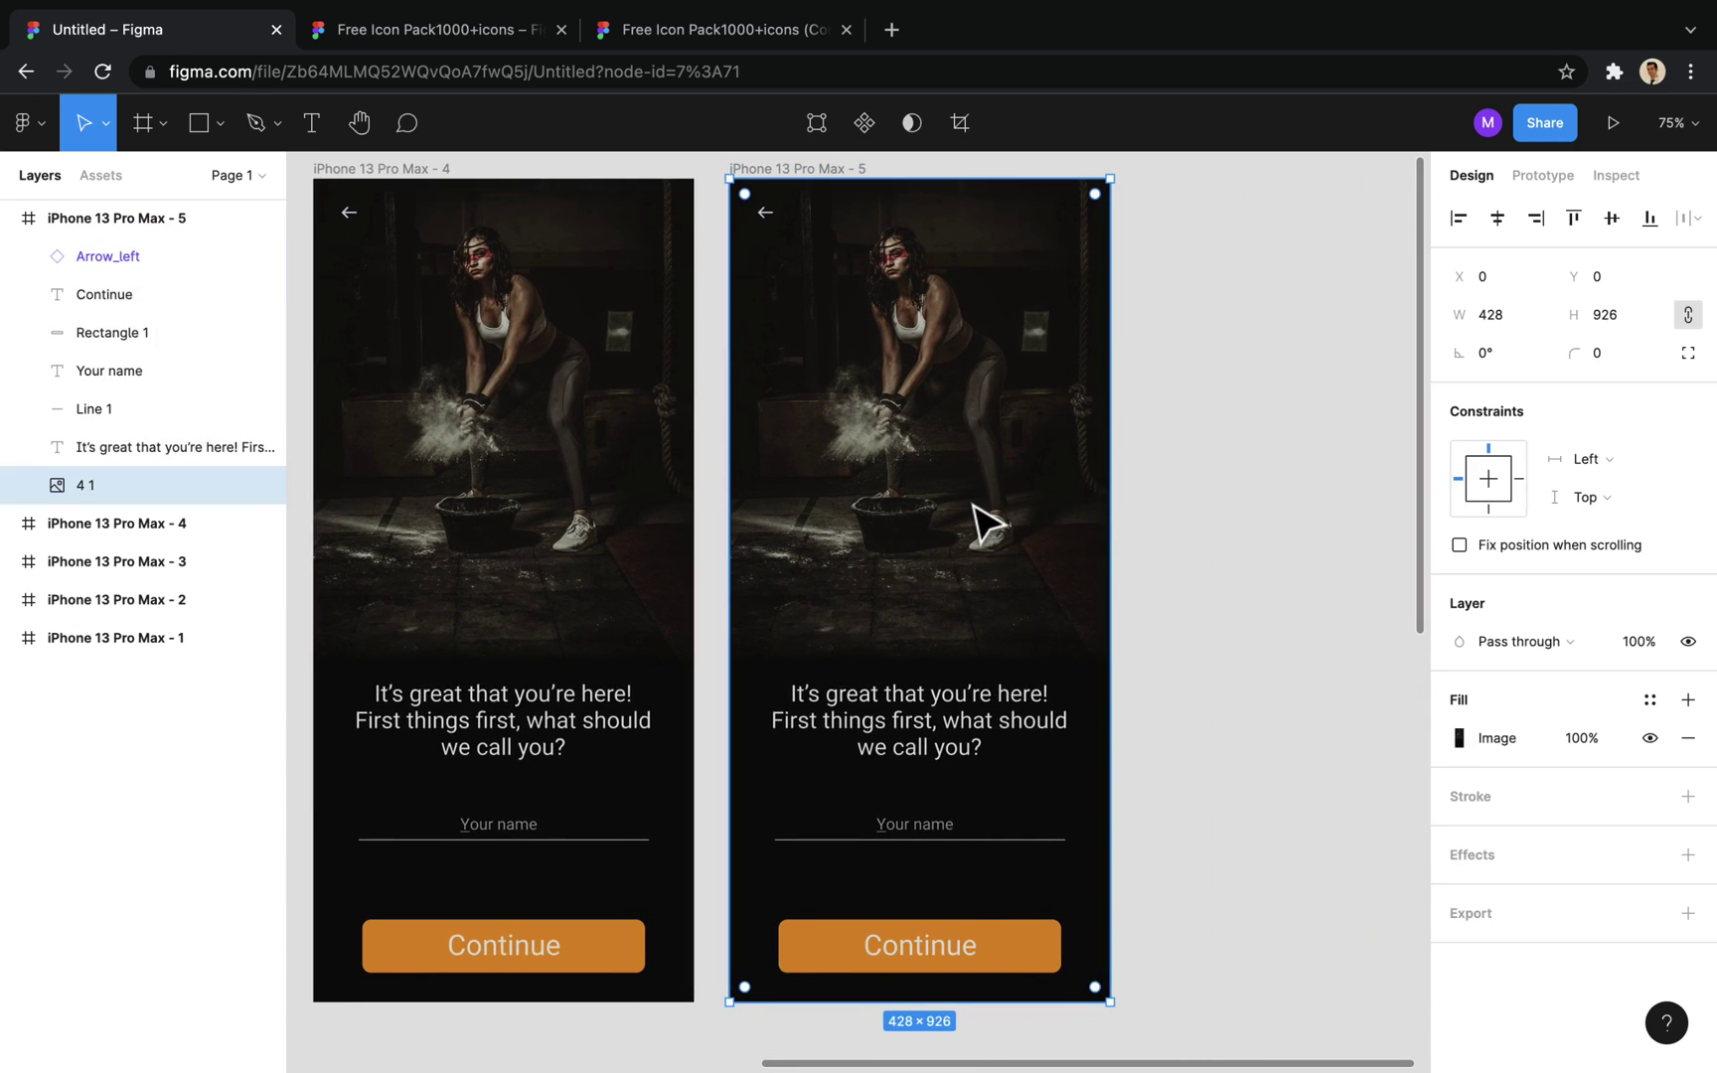
Step: Replace the fifth screen's old photo with 5.jpg from the Backgrounds folder
key(Delete)
key(super+Tab)
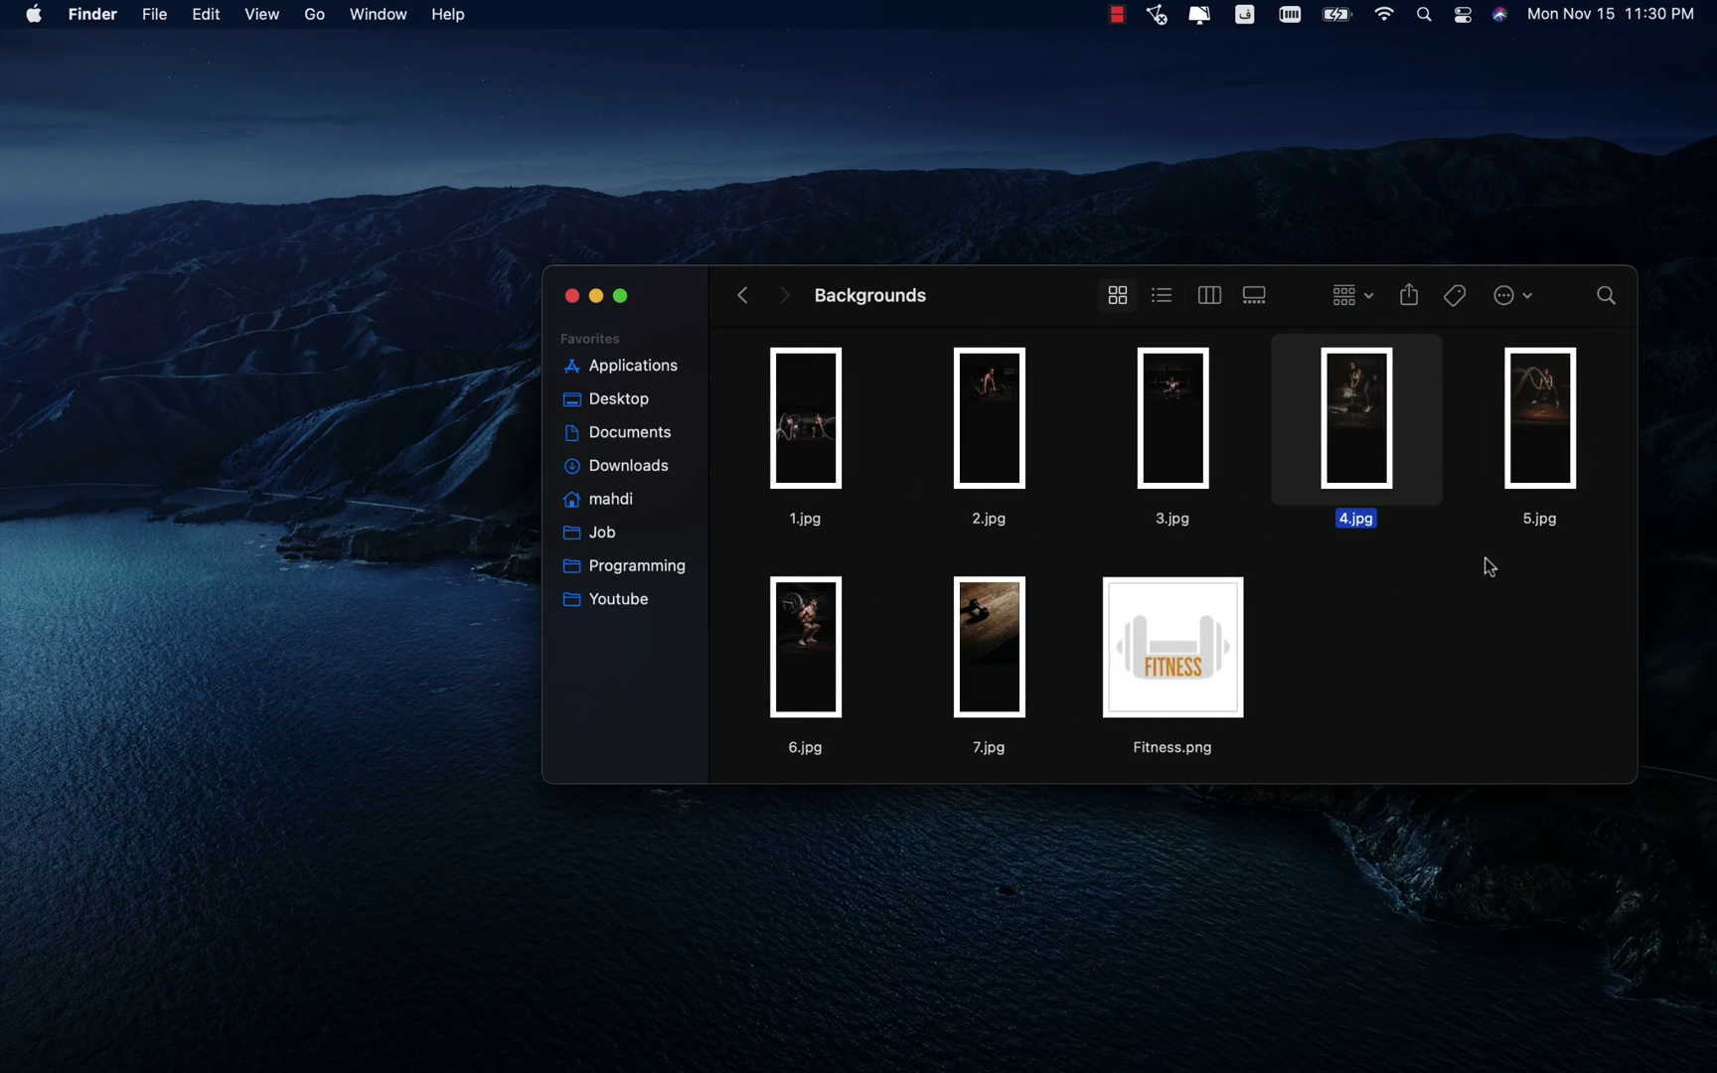
click(1528, 460)
drag(1533, 430, 913, 448)
Step: Fit 5.jpg to the 428×926 frame and move its layer beneath the content
scroll(913, 448, down, 3)
drag(786, 173, 873, 388)
drag(1041, 726, 958, 575)
scroll(914, 485, up, 5)
scroll(927, 502, up, 2)
scroll(924, 497, down, 1)
drag(85, 255, 86, 488)
Step: Change the fifth screen's heading to 'When do you want to start?' and nudge it up
click(1006, 763)
double_click(998, 743)
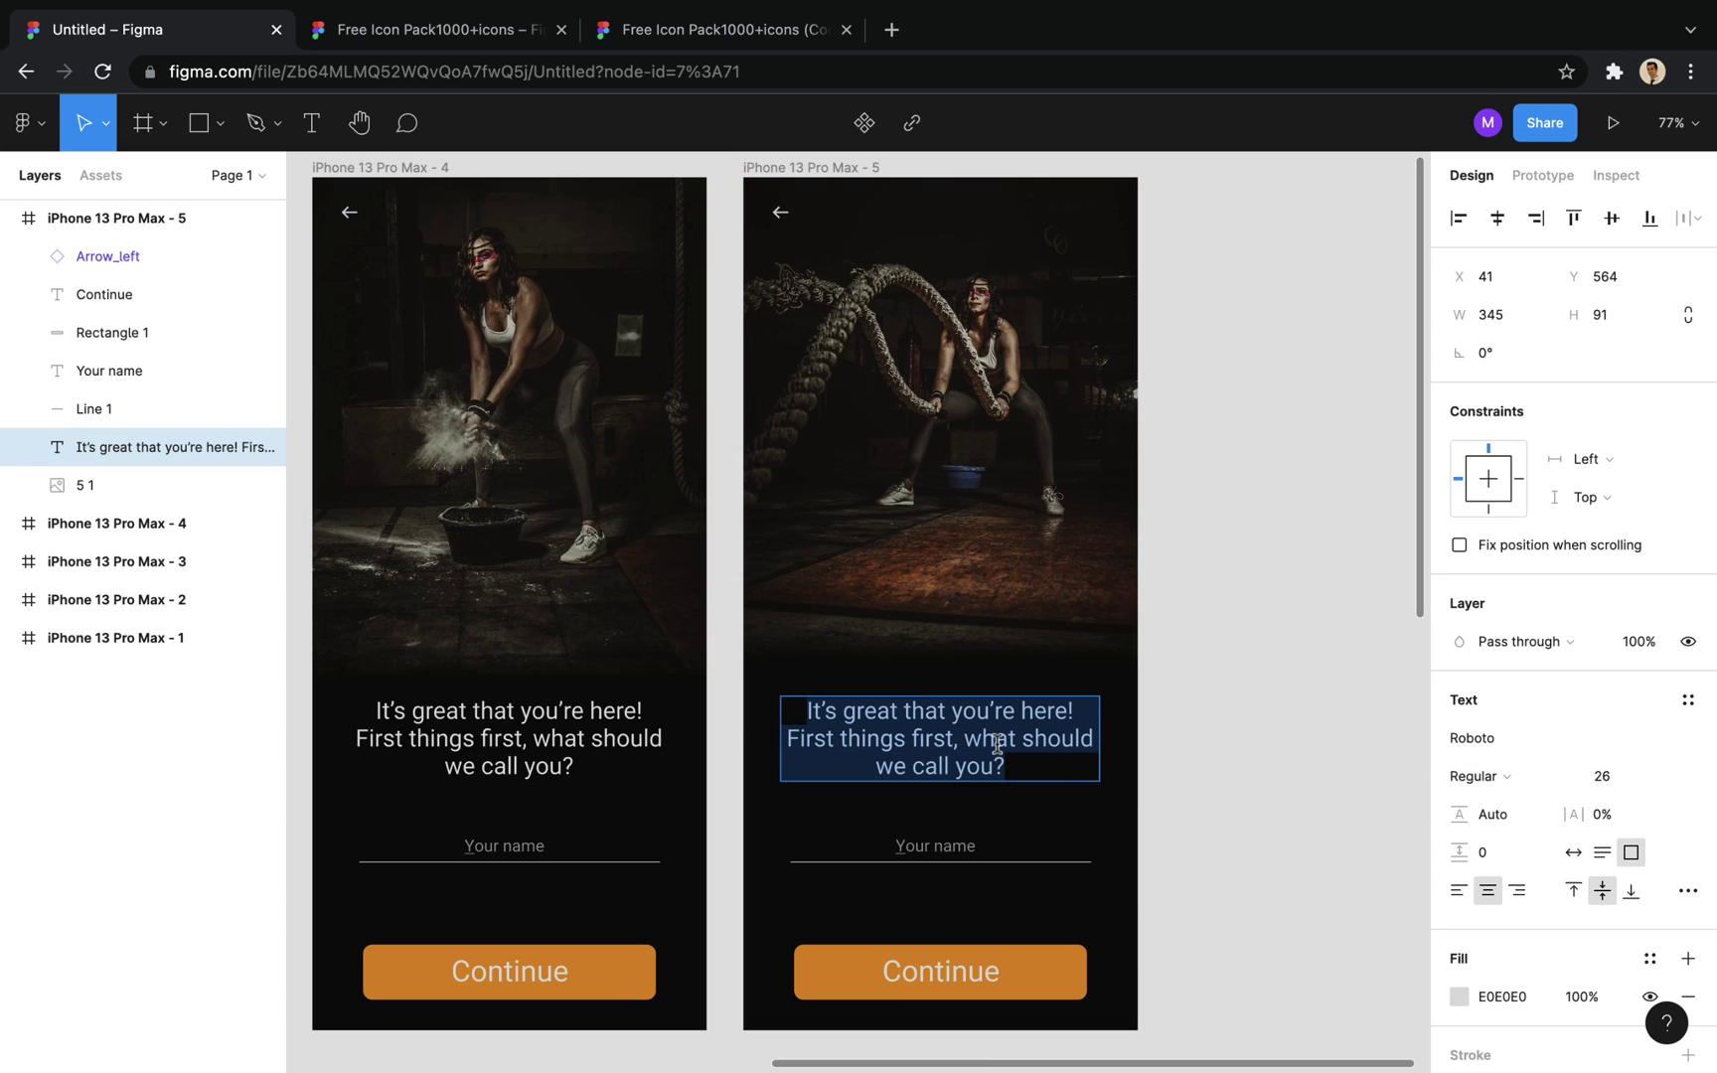
text(When do you)
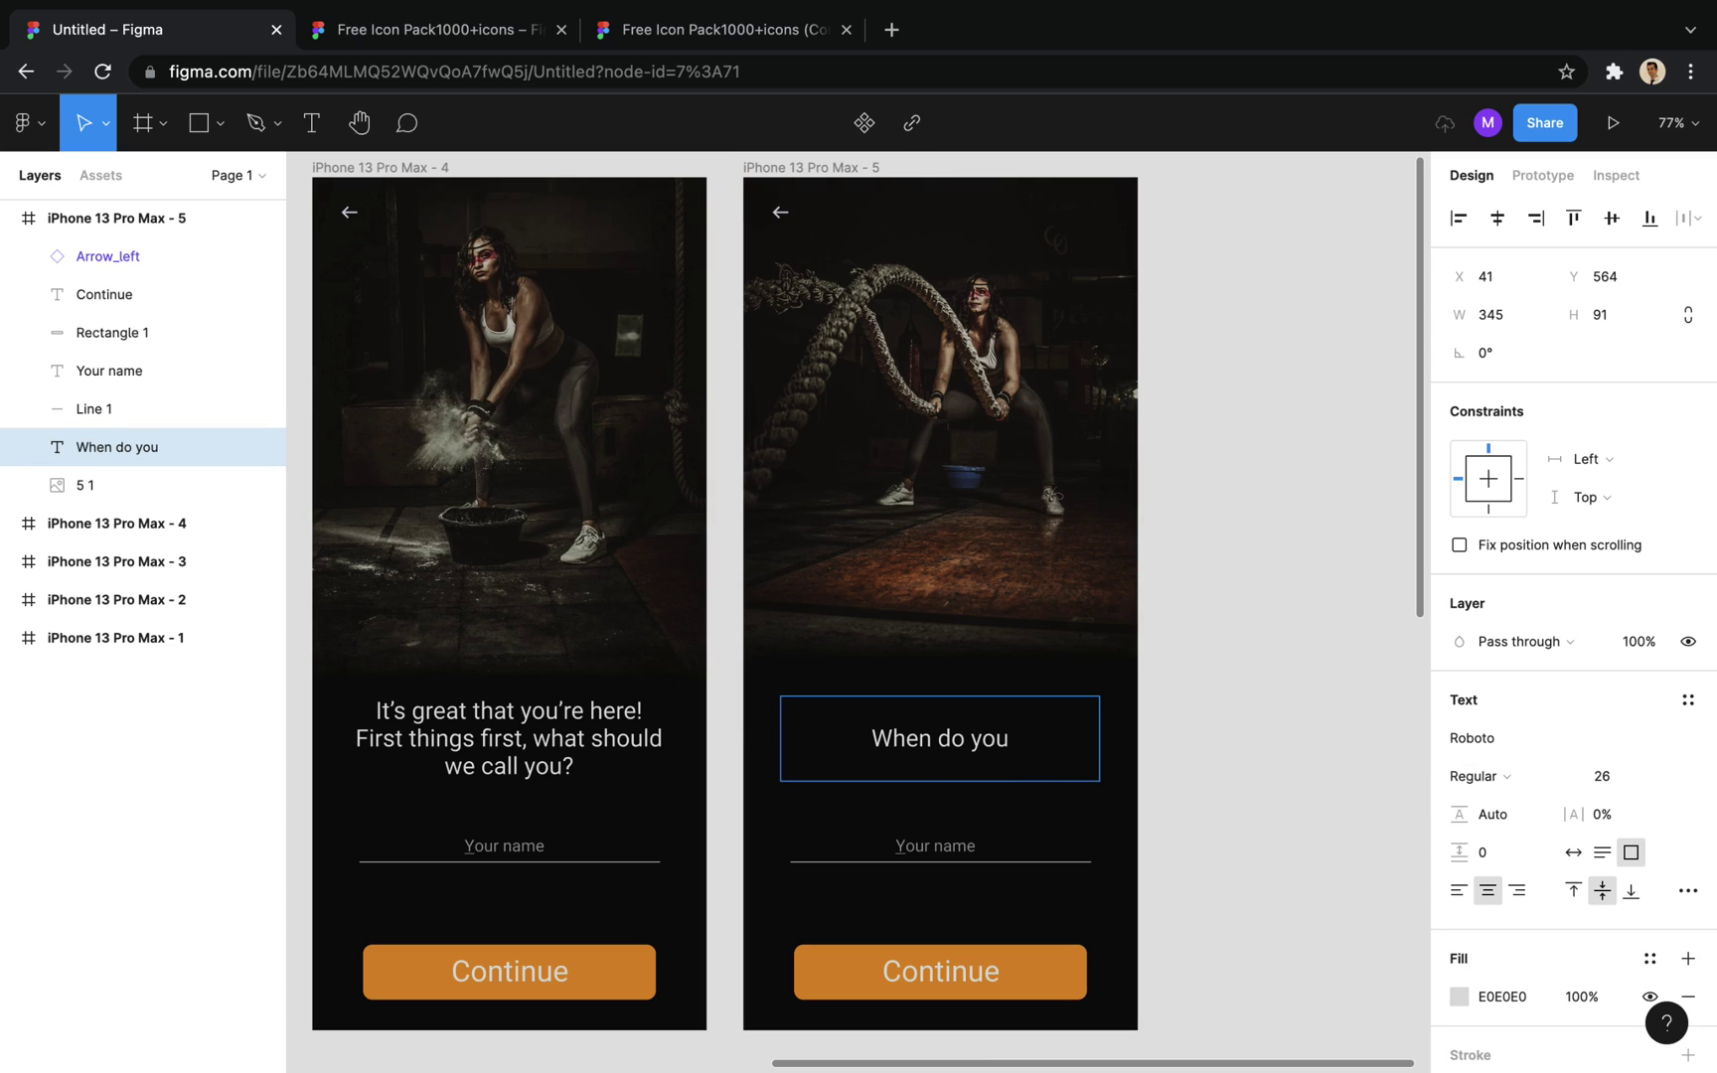
text( want to start?)
key(Escape)
drag(1068, 771, 1054, 740)
Step: Delete the Your name field and its underline
click(930, 882)
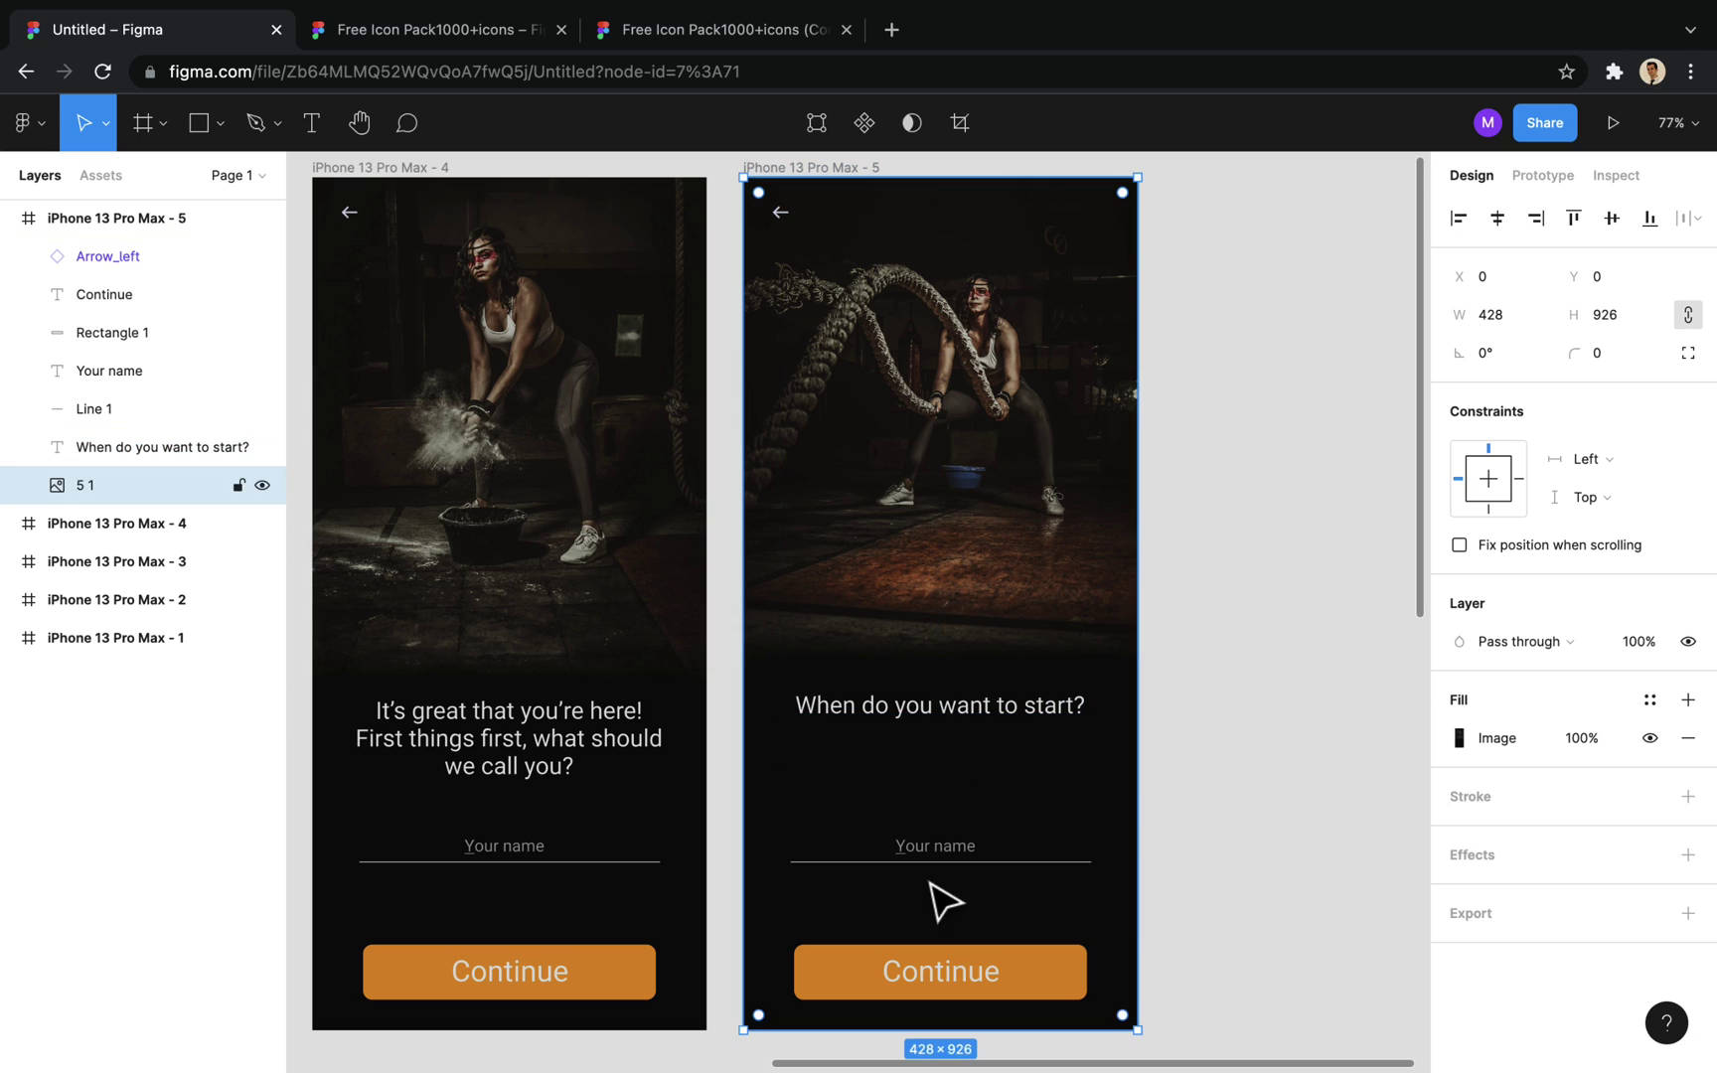
drag(944, 900, 927, 851)
key(Delete)
Step: Draw a grey date box below the question and adjust the heading position
click(206, 129)
drag(855, 785, 1003, 823)
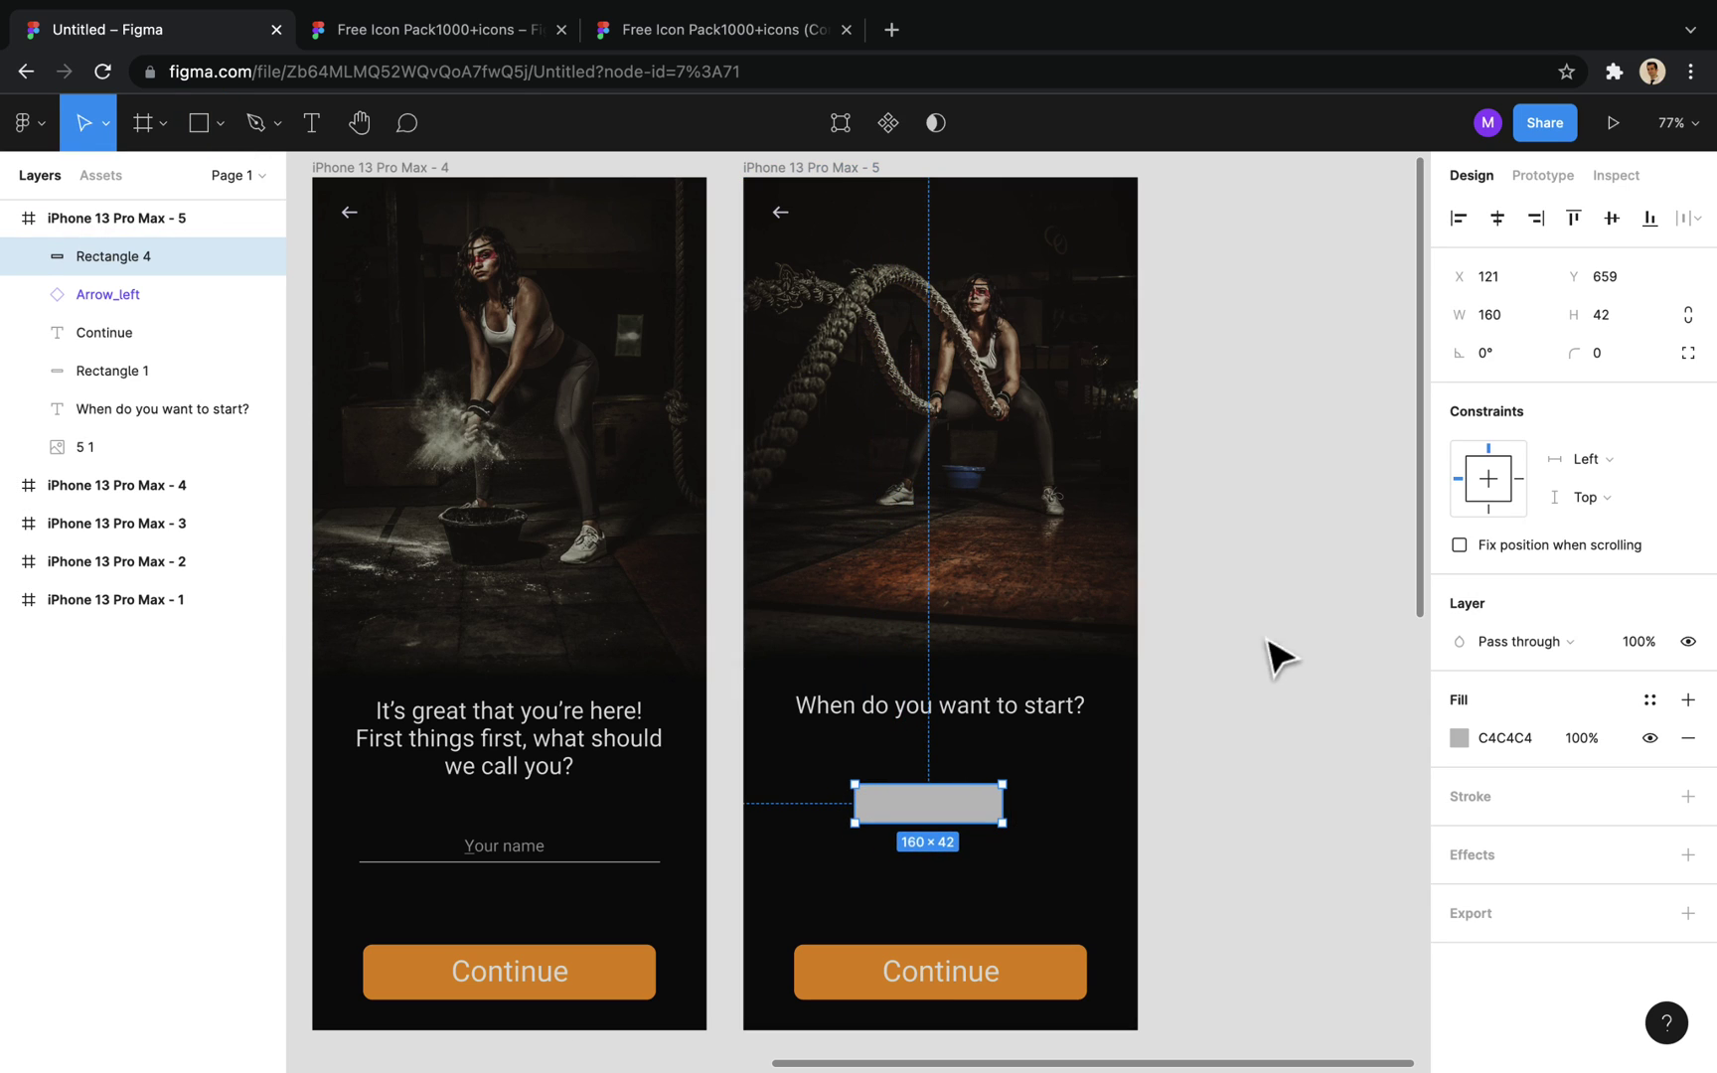
click(1229, 810)
drag(951, 821, 951, 847)
drag(1006, 725, 1008, 739)
click(1235, 766)
Step: Add the text 'Nov 20, 2021' over the grey box
click(312, 123)
drag(870, 810, 1012, 854)
text(Nov 20, 2021)
triple_click(953, 831)
Step: Style the date text at size 19 with a dark blue fill, then bump it to 20
scroll(1612, 790, down, 1)
key(Return)
click(1626, 772)
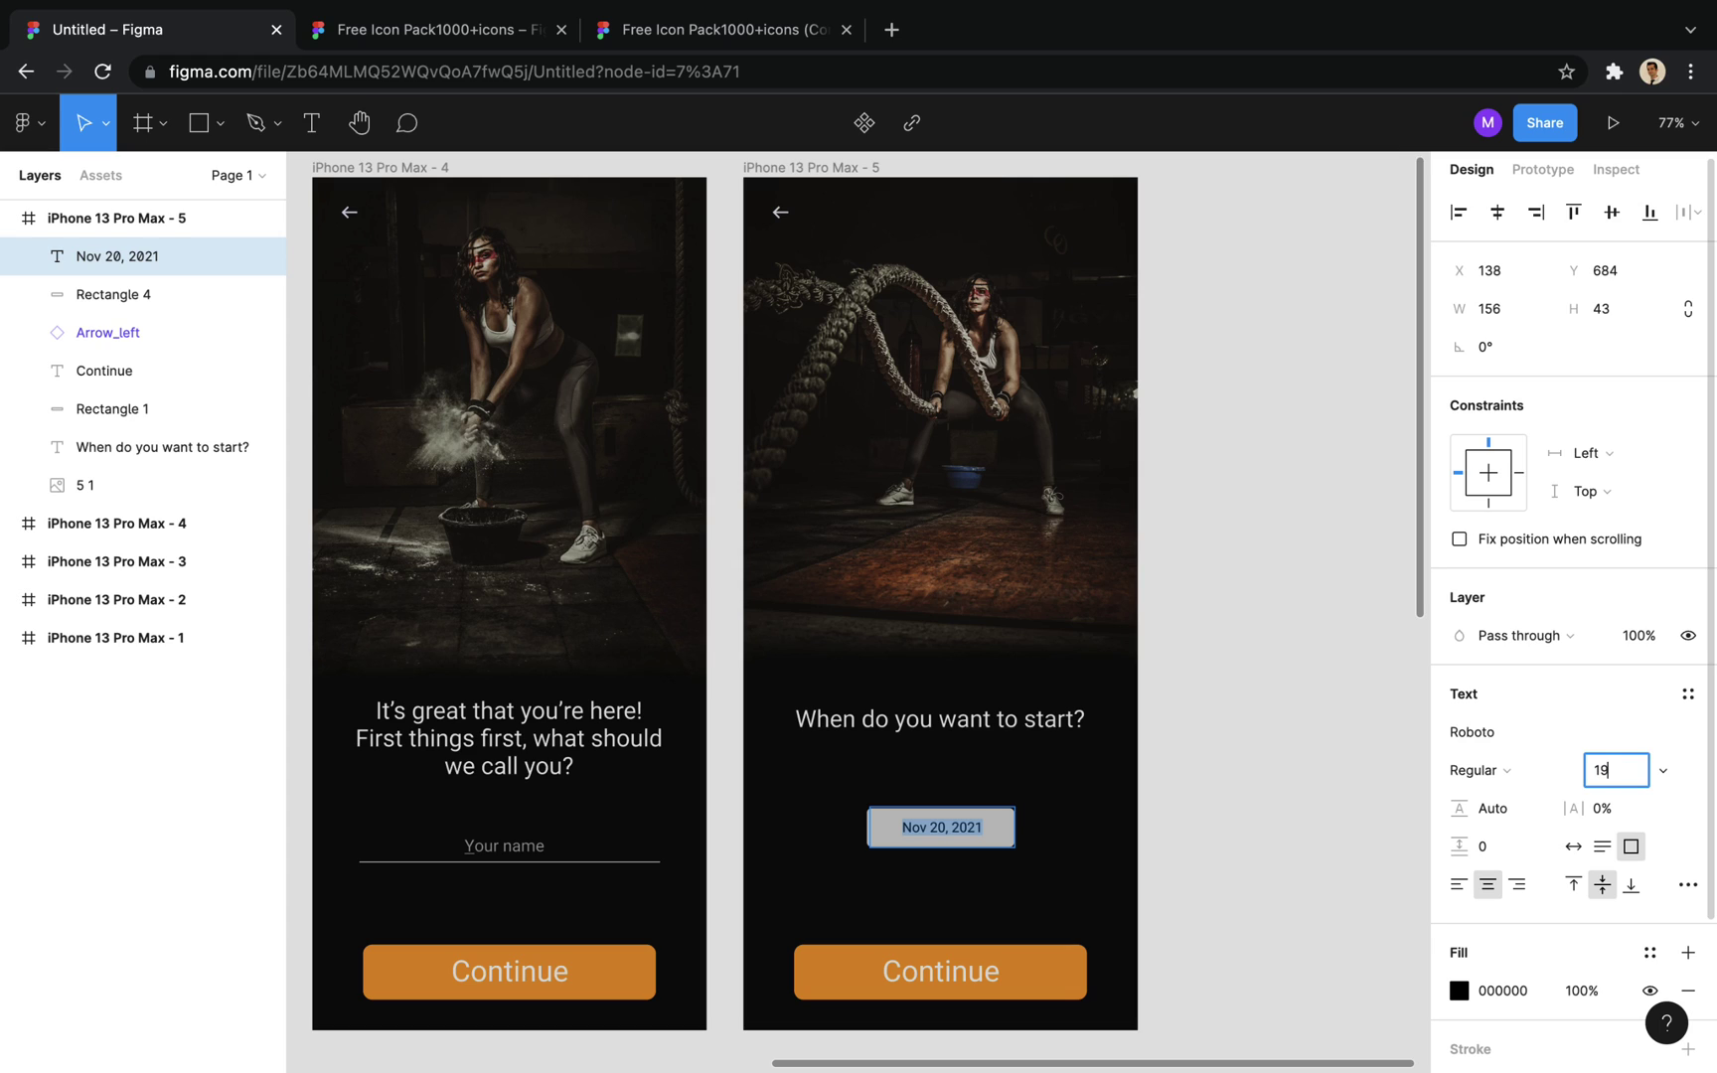
text(19)
key(Return)
click(1460, 992)
click(1323, 792)
click(1423, 520)
drag(1423, 520, 1420, 552)
click(1602, 771)
key(Up)
Step: Move the grey date box and its text up together
click(1002, 841)
shift+click(992, 833)
drag(997, 844, 997, 806)
Step: Paste a copy of the fifth screen as a sixth screen
click(1255, 864)
click(80, 223)
click(127, 756)
key(ctrl+v)
scroll(1016, 575, right, 8)
Step: Replace frame 6's background with 6.jpg from the Backgrounds folder
click(1034, 537)
key(Delete)
key(ctrl+Left)
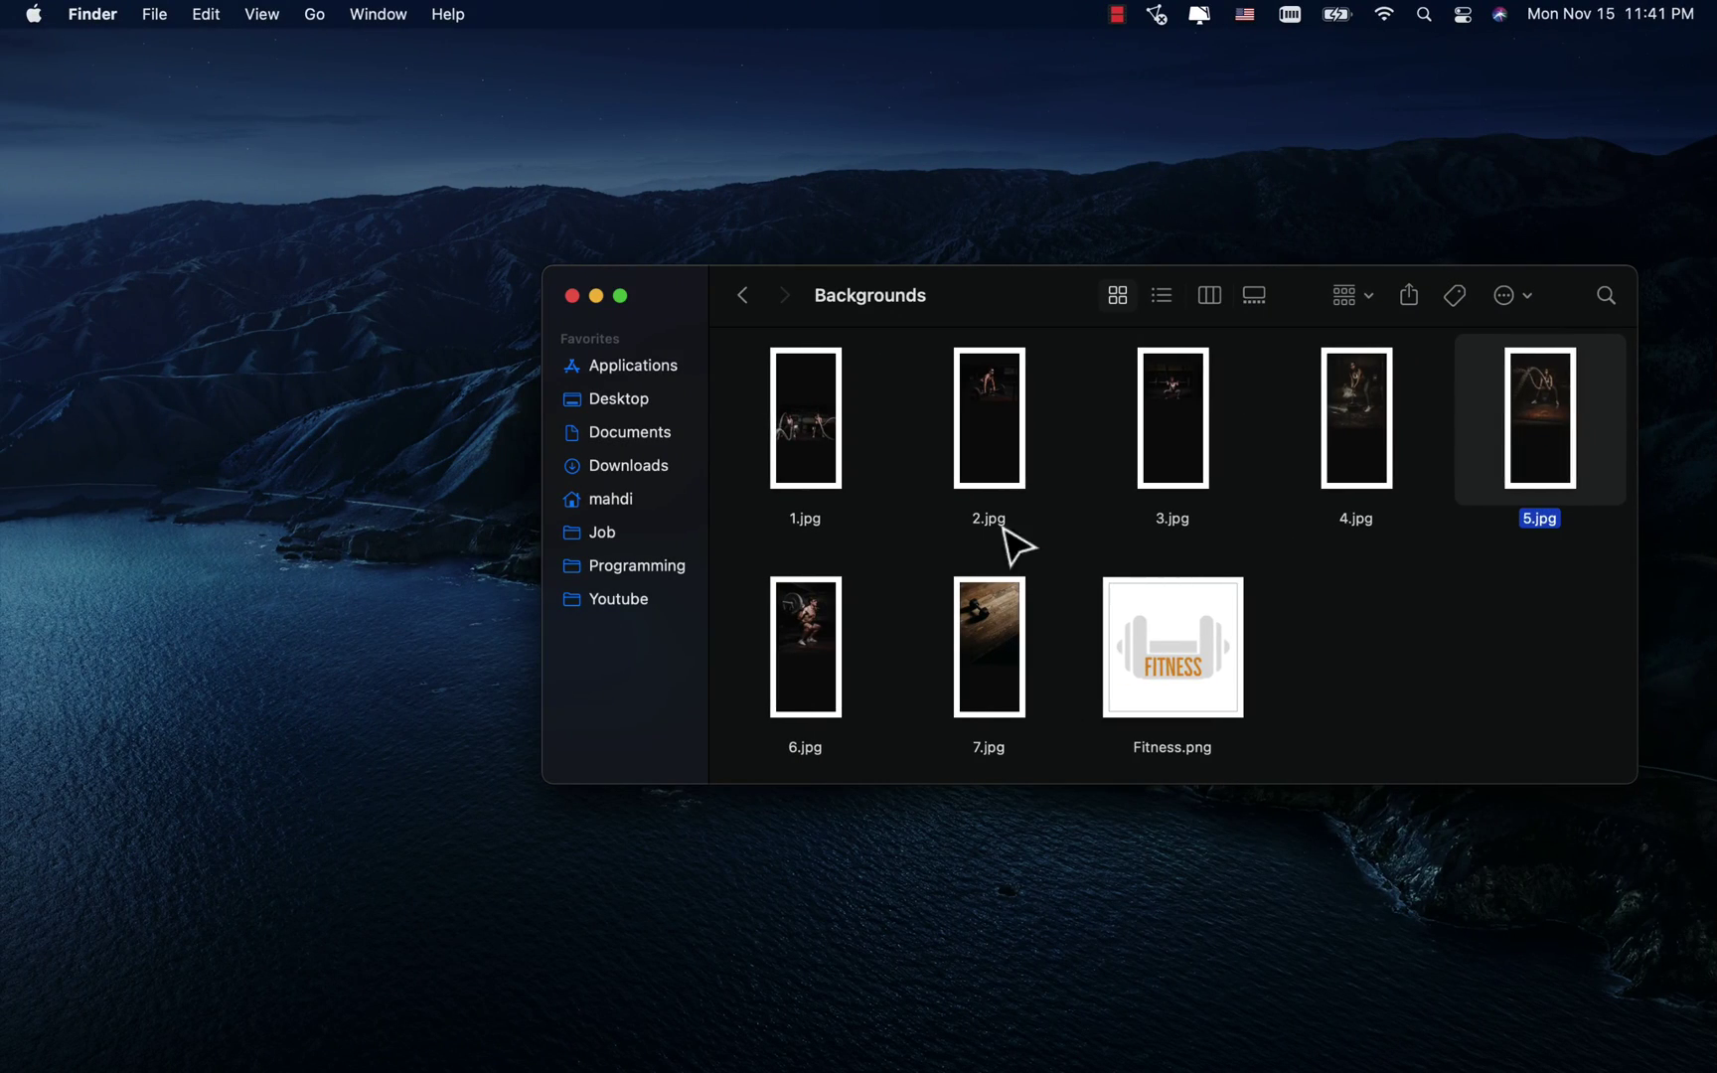
click(838, 654)
drag(803, 658, 950, 564)
Step: Resize 6.jpg with its corner handles to fill the 428×926 frame
scroll(950, 557, down, 5)
drag(801, 237, 898, 461)
drag(1085, 880, 985, 675)
scroll(969, 616, up, 1)
scroll(969, 616, up, 5)
Step: Move the 6 1 image to the bottom and retype the question as 'How many times a week do you want to be active?'
drag(85, 256, 75, 500)
double_click(948, 727)
text(How many times a week )
text(do you )
text(want to be active?)
key(Escape)
click(1198, 766)
Step: Change the date text to '3 times a week' at font size 23 in grey 4B4D4E
click(954, 821)
double_click(946, 810)
text(3 times a week)
triple_click(980, 812)
click(1610, 784)
text(23)
key(Return)
click(1459, 996)
drag(1171, 585, 1146, 685)
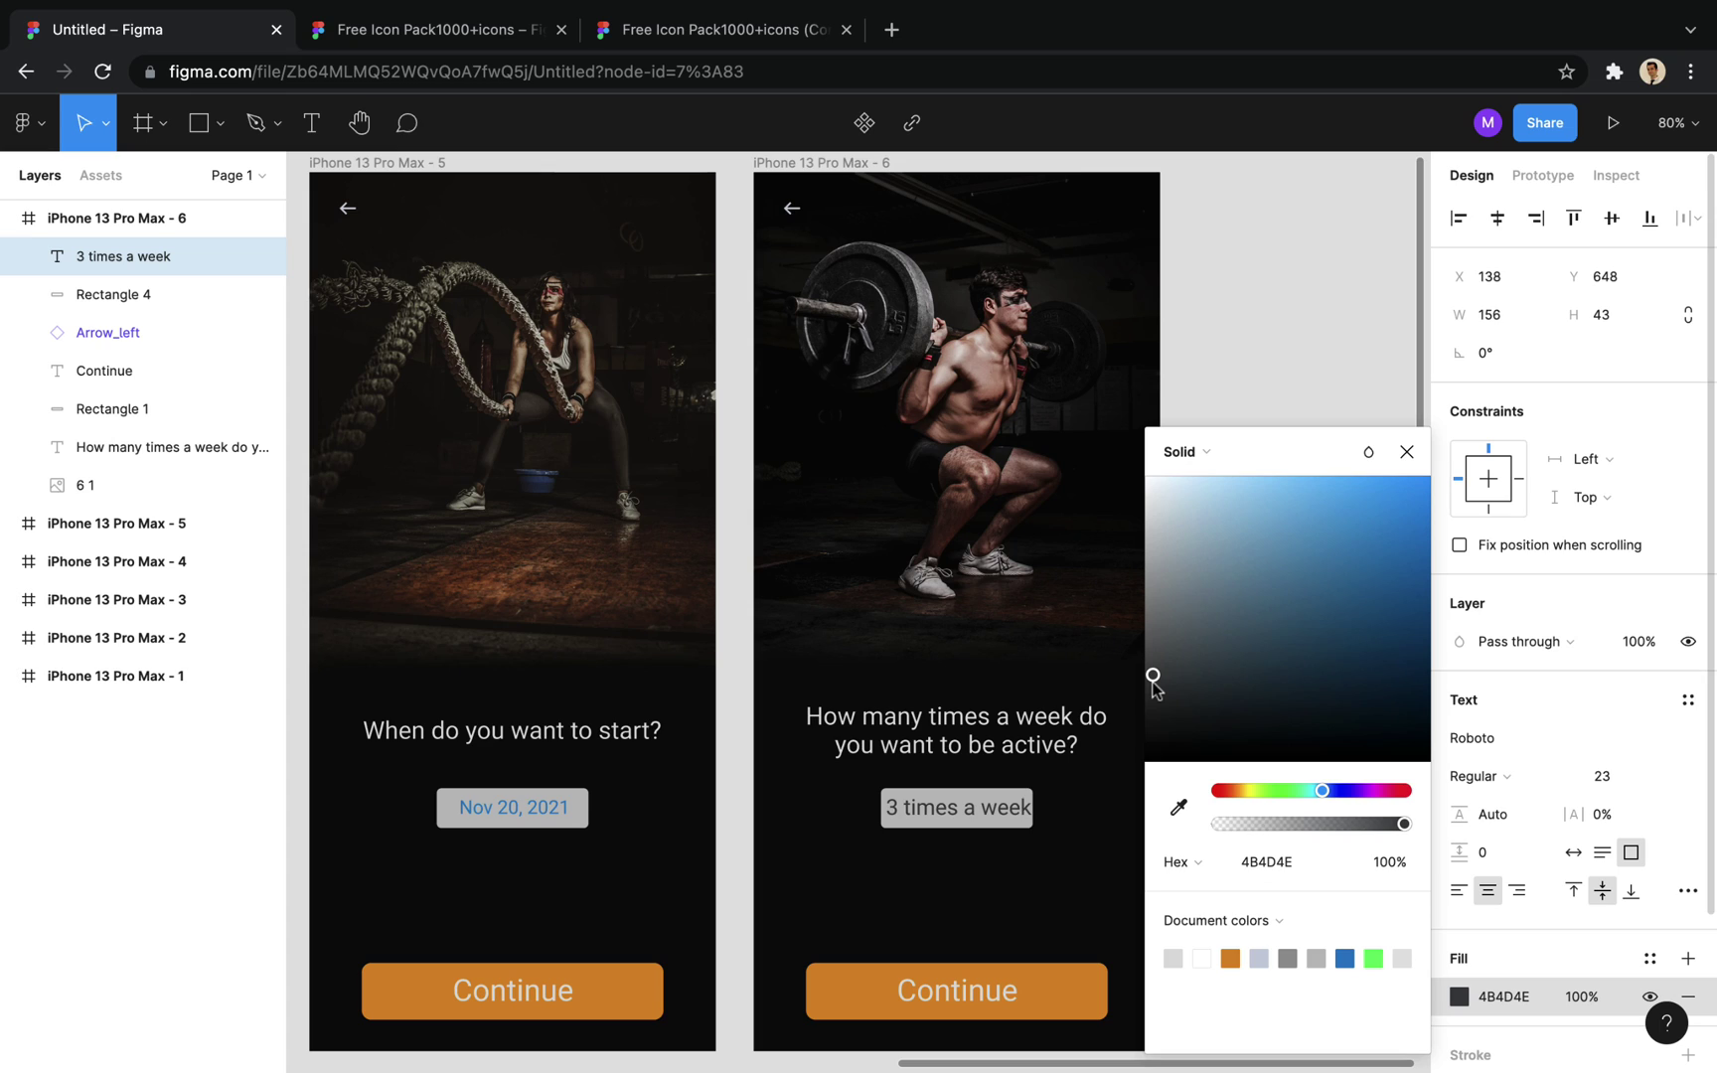
click(1232, 823)
key(Escape)
key(Escape)
Step: Give the answer box (Rectangle 4) corner radius 2 and widen it
click(921, 809)
click(1607, 352)
text(2)
key(Return)
mouse_move(880, 789)
mouse_down()
mouse_move(817, 771)
mouse_move(885, 821)
mouse_move(828, 785)
mouse_move(872, 816)
mouse_up()
Step: Copy the Arrow_drop_down icon from the icon pack and place it at the answer box's right end
click(1215, 798)
click(757, 32)
scroll(902, 541, down, 4)
scroll(1229, 500, up, 5)
click(1222, 489)
click(226, 40)
click(1061, 825)
key(ctrl+v)
drag(976, 626, 1066, 815)
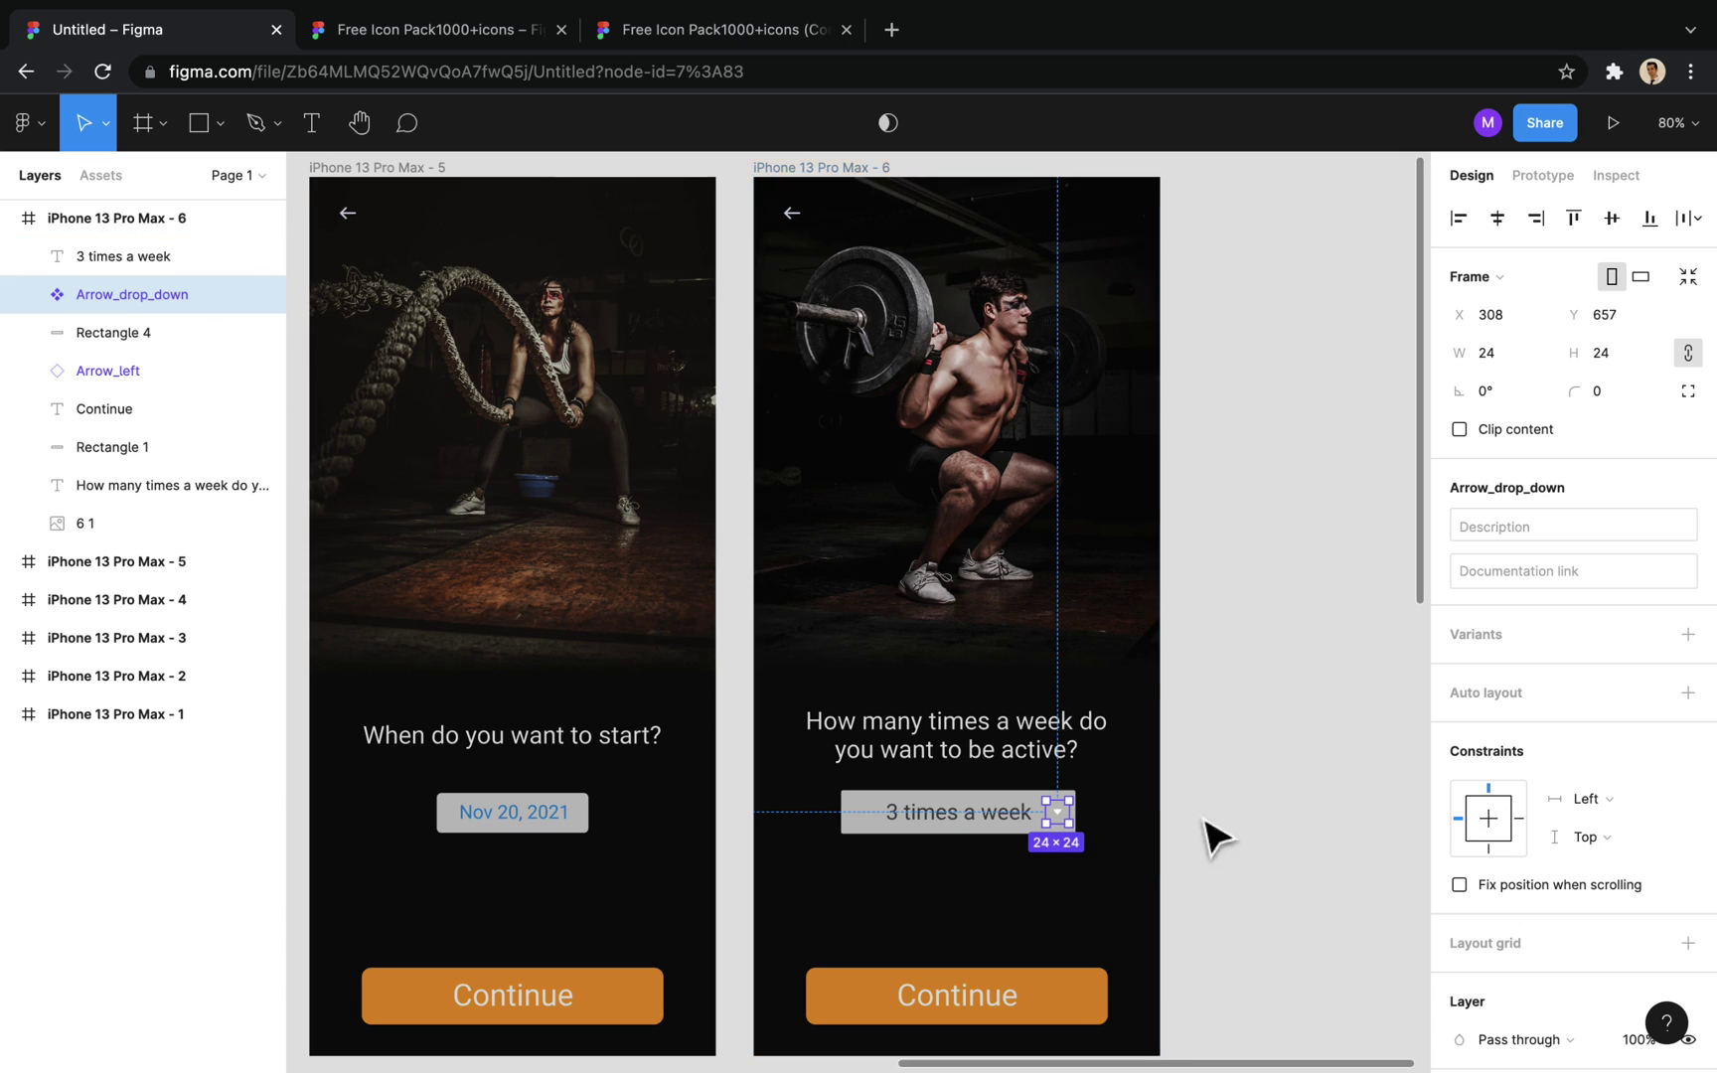
click(1261, 844)
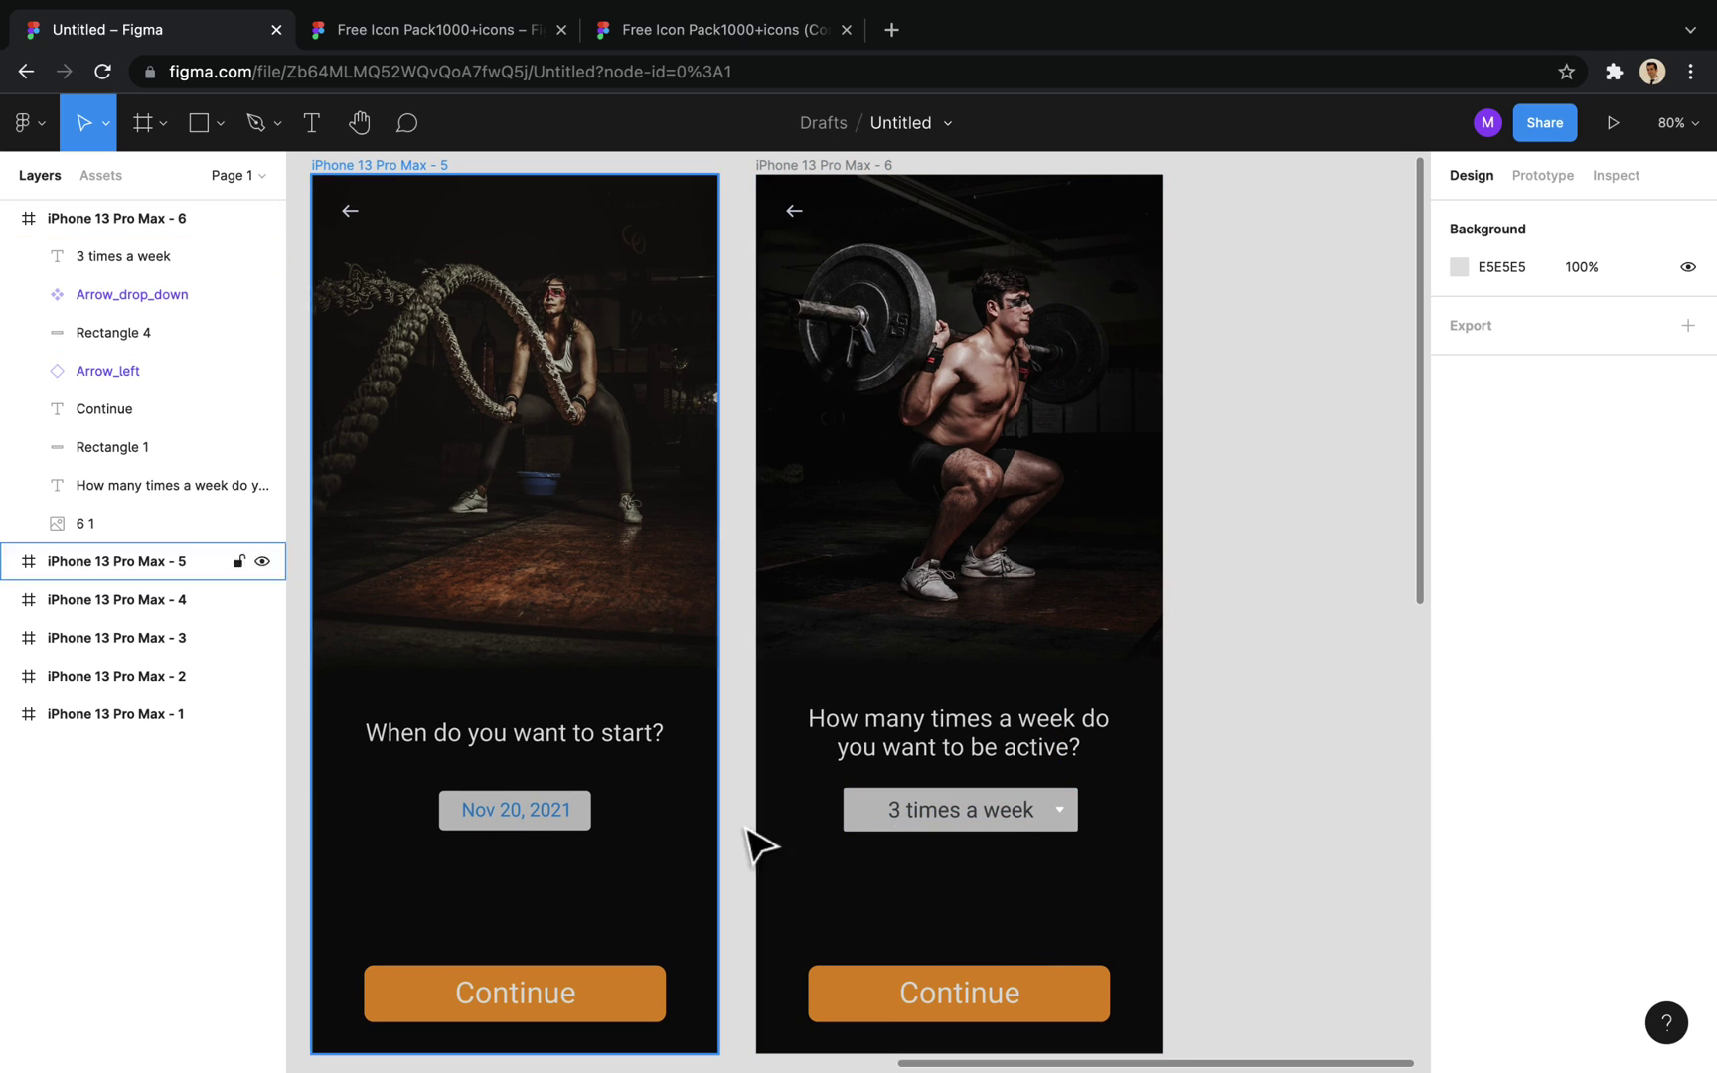
Step: Eyedropper the answer box's grey into frame 5's Nov 20, 2021 date text fill
click(517, 811)
click(1459, 997)
click(1178, 808)
click(1039, 813)
click(1323, 368)
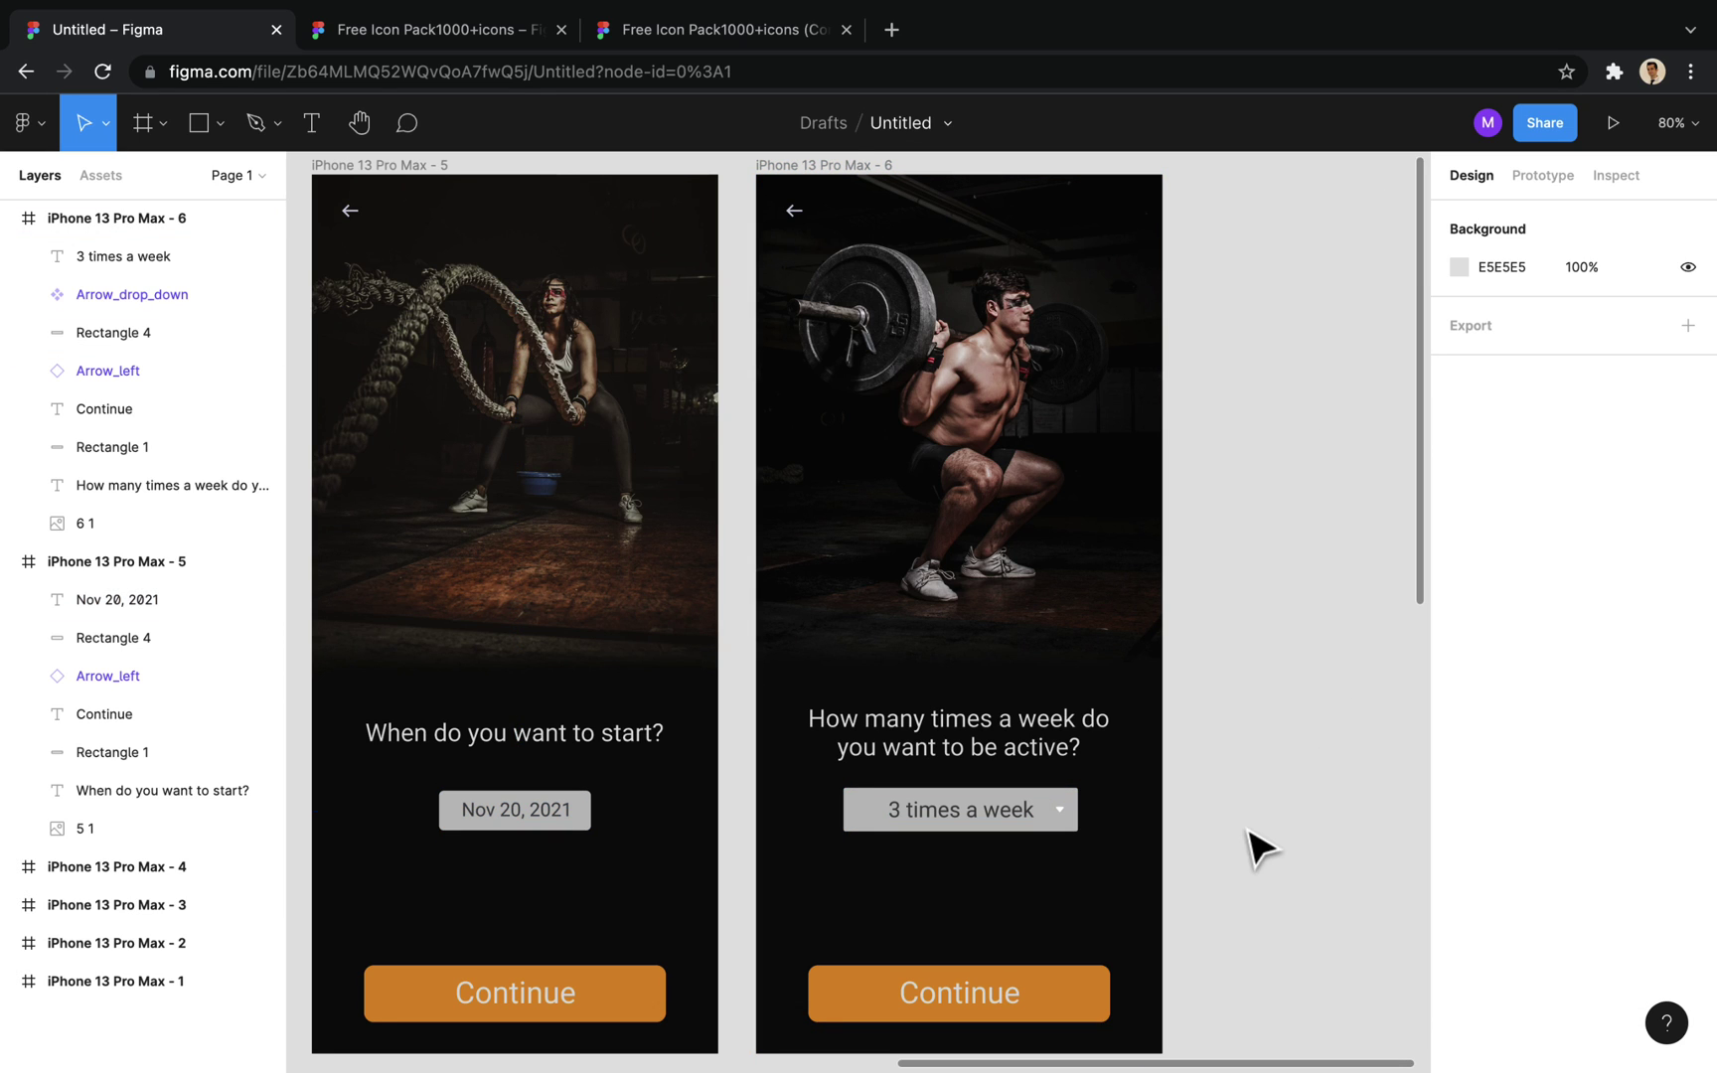
scroll(1249, 847, right, 5)
scroll(1257, 846, right, 4)
Step: Duplicate frame 6 as iPhone 13 Pro Max - 7 and delete its copied background image
click(9, 562)
click(66, 221)
key(ctrl+c)
click(123, 775)
key(ctrl+v)
click(10, 565)
click(1016, 471)
key(Delete)
Step: Drag 7.jpg from Finder into frame 7 and resize the dumbbell photo to fill it
key(super+Tab)
drag(996, 632, 966, 564)
scroll(969, 566, down, 5)
scroll(966, 567, down, 5)
drag(824, 228, 910, 459)
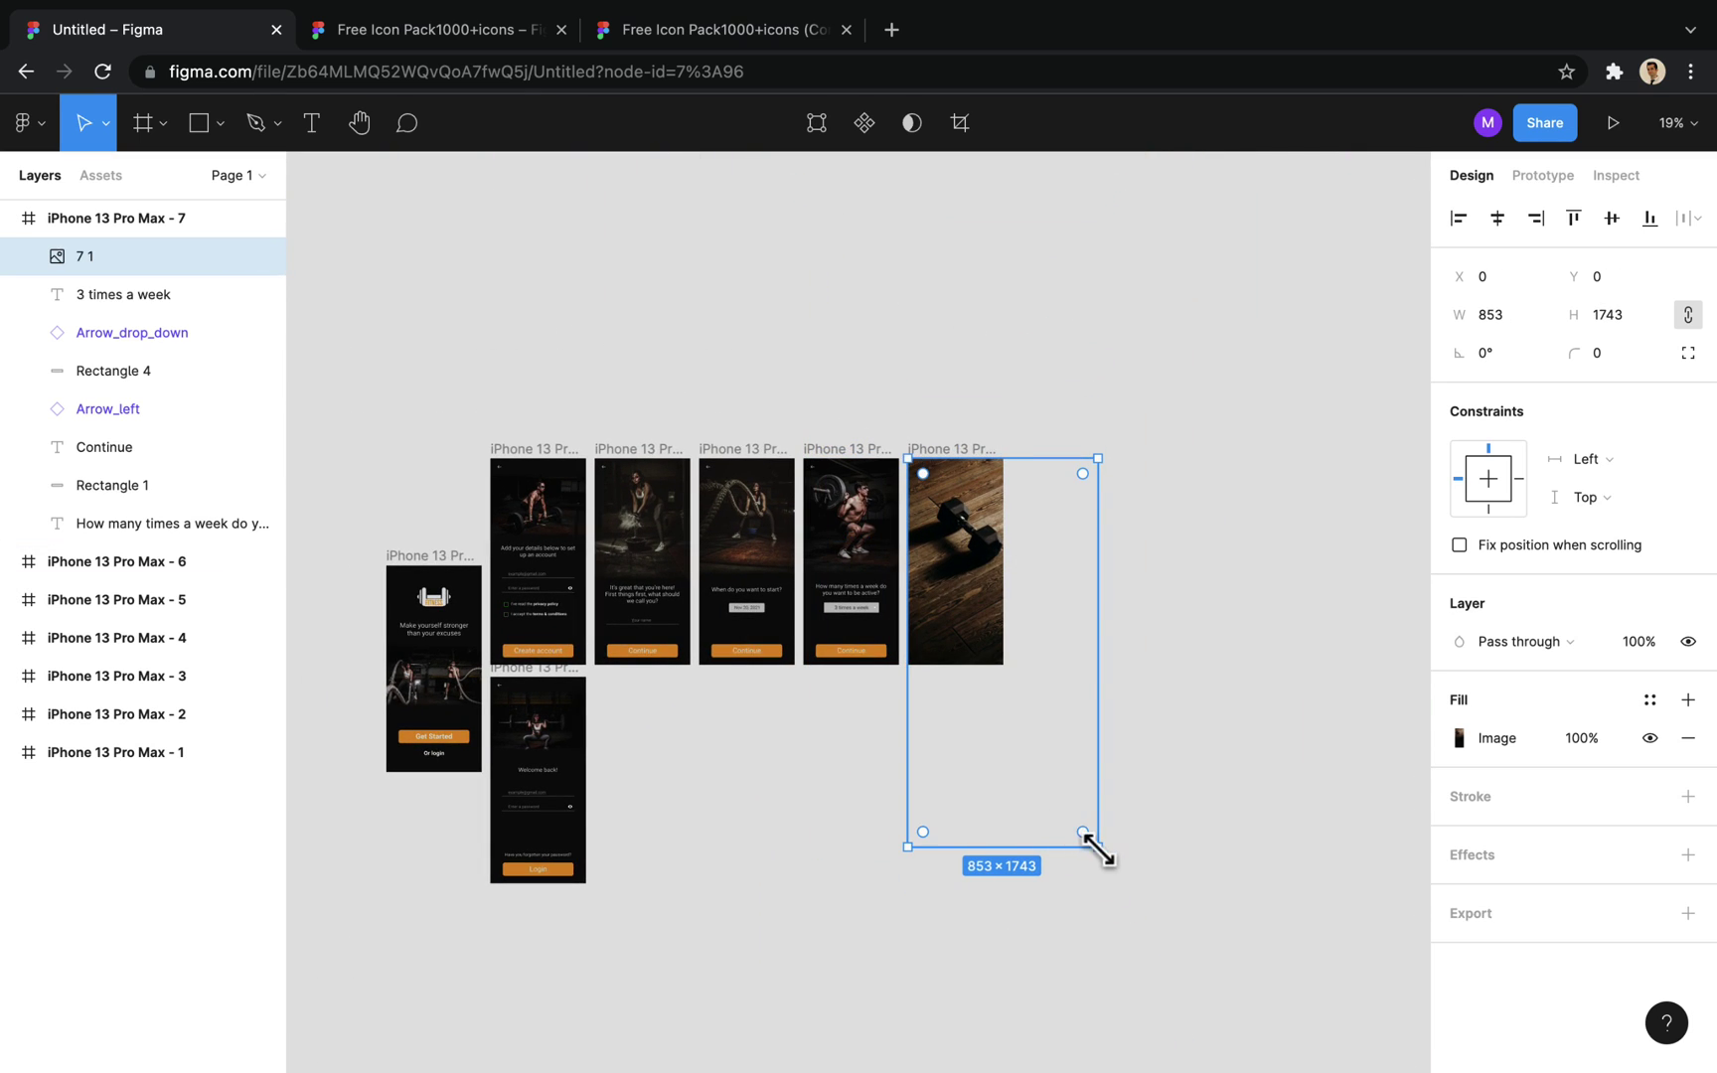
drag(1098, 848, 999, 663)
click(1090, 622)
scroll(993, 590, up, 8)
scroll(993, 590, left, 3)
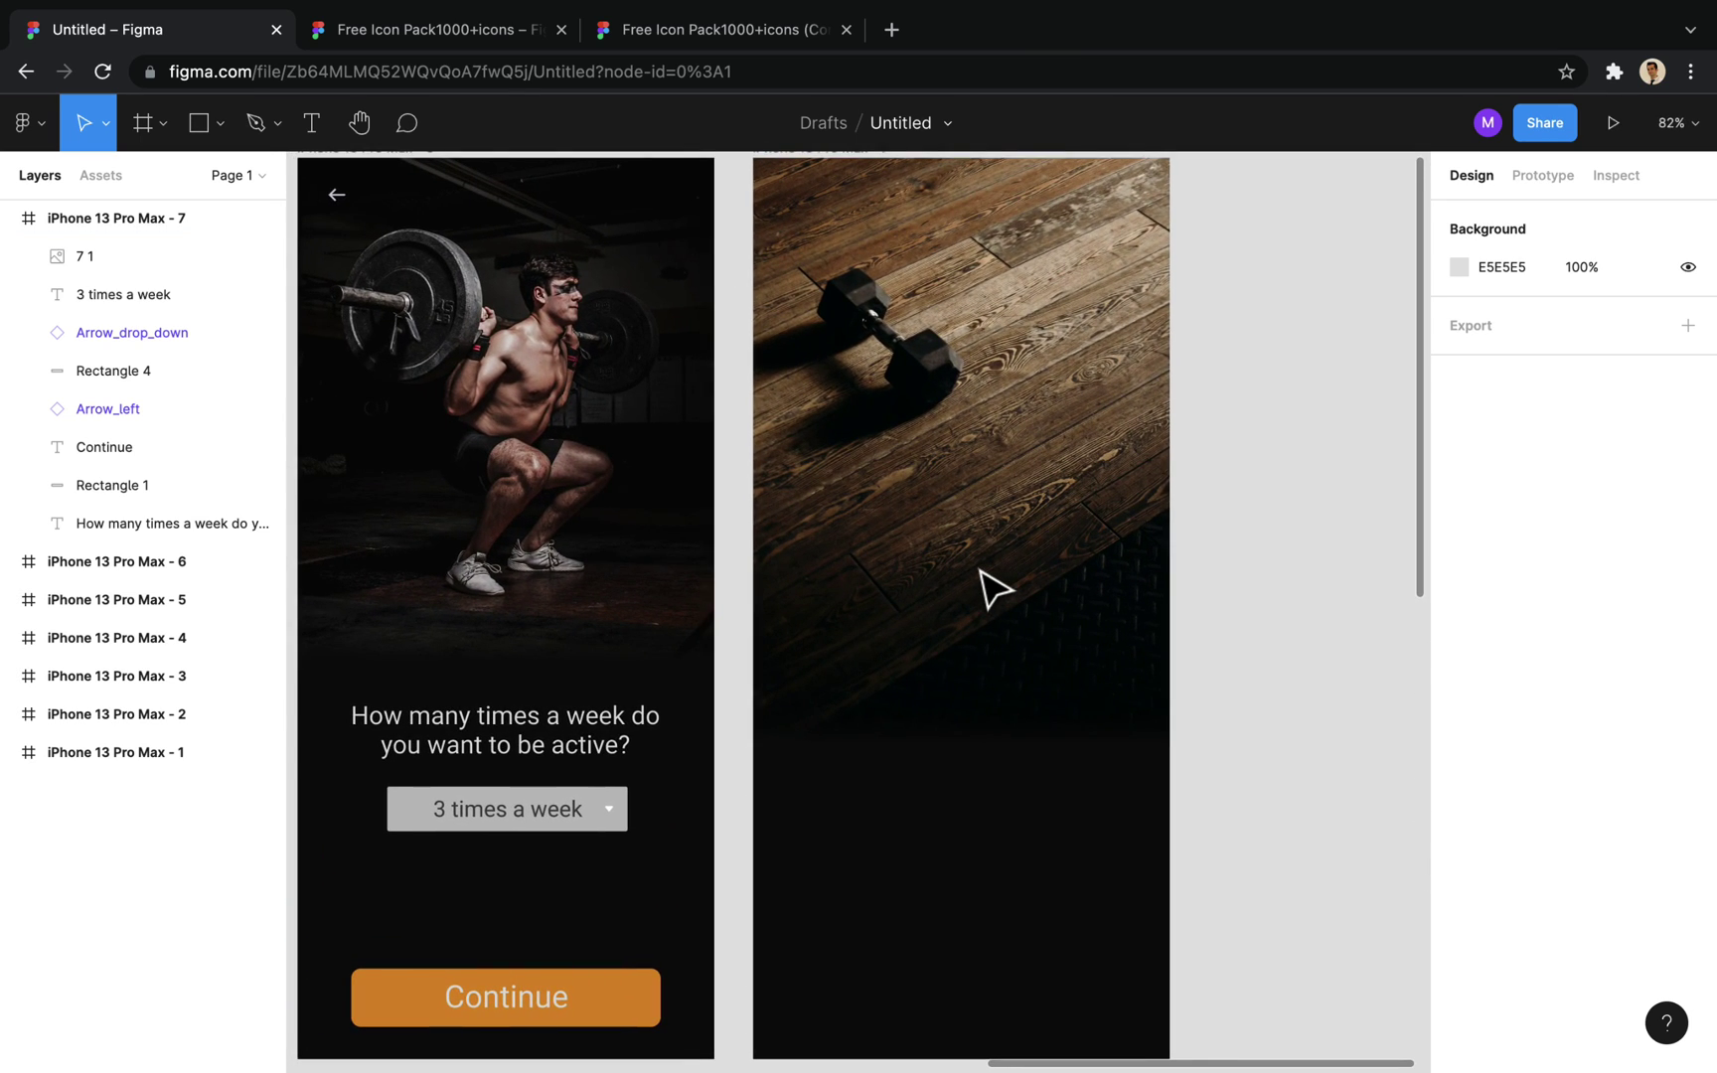
Step: Send the 7 1 image behind the other layers and delete the back arrow
click(994, 589)
drag(53, 261, 72, 550)
click(795, 198)
key(Delete)
Step: Rename the Continue button label to 'Let's start'
click(1014, 997)
double_click(1014, 997)
text(Let’s start)
click(1228, 802)
Step: Delete the answer box, its arrow and text from frame 7
click(1084, 881)
drag(1094, 862, 922, 795)
key(Delete)
Step: Rewrite the question as 'Your workouts start on Nov 20, 2021 for 3 times a week' plus a good-luck note, and move it lower
click(969, 753)
double_click(957, 739)
text(Your workouts start)
scroll(735, 861, left, 10)
scroll(733, 861, left, 5)
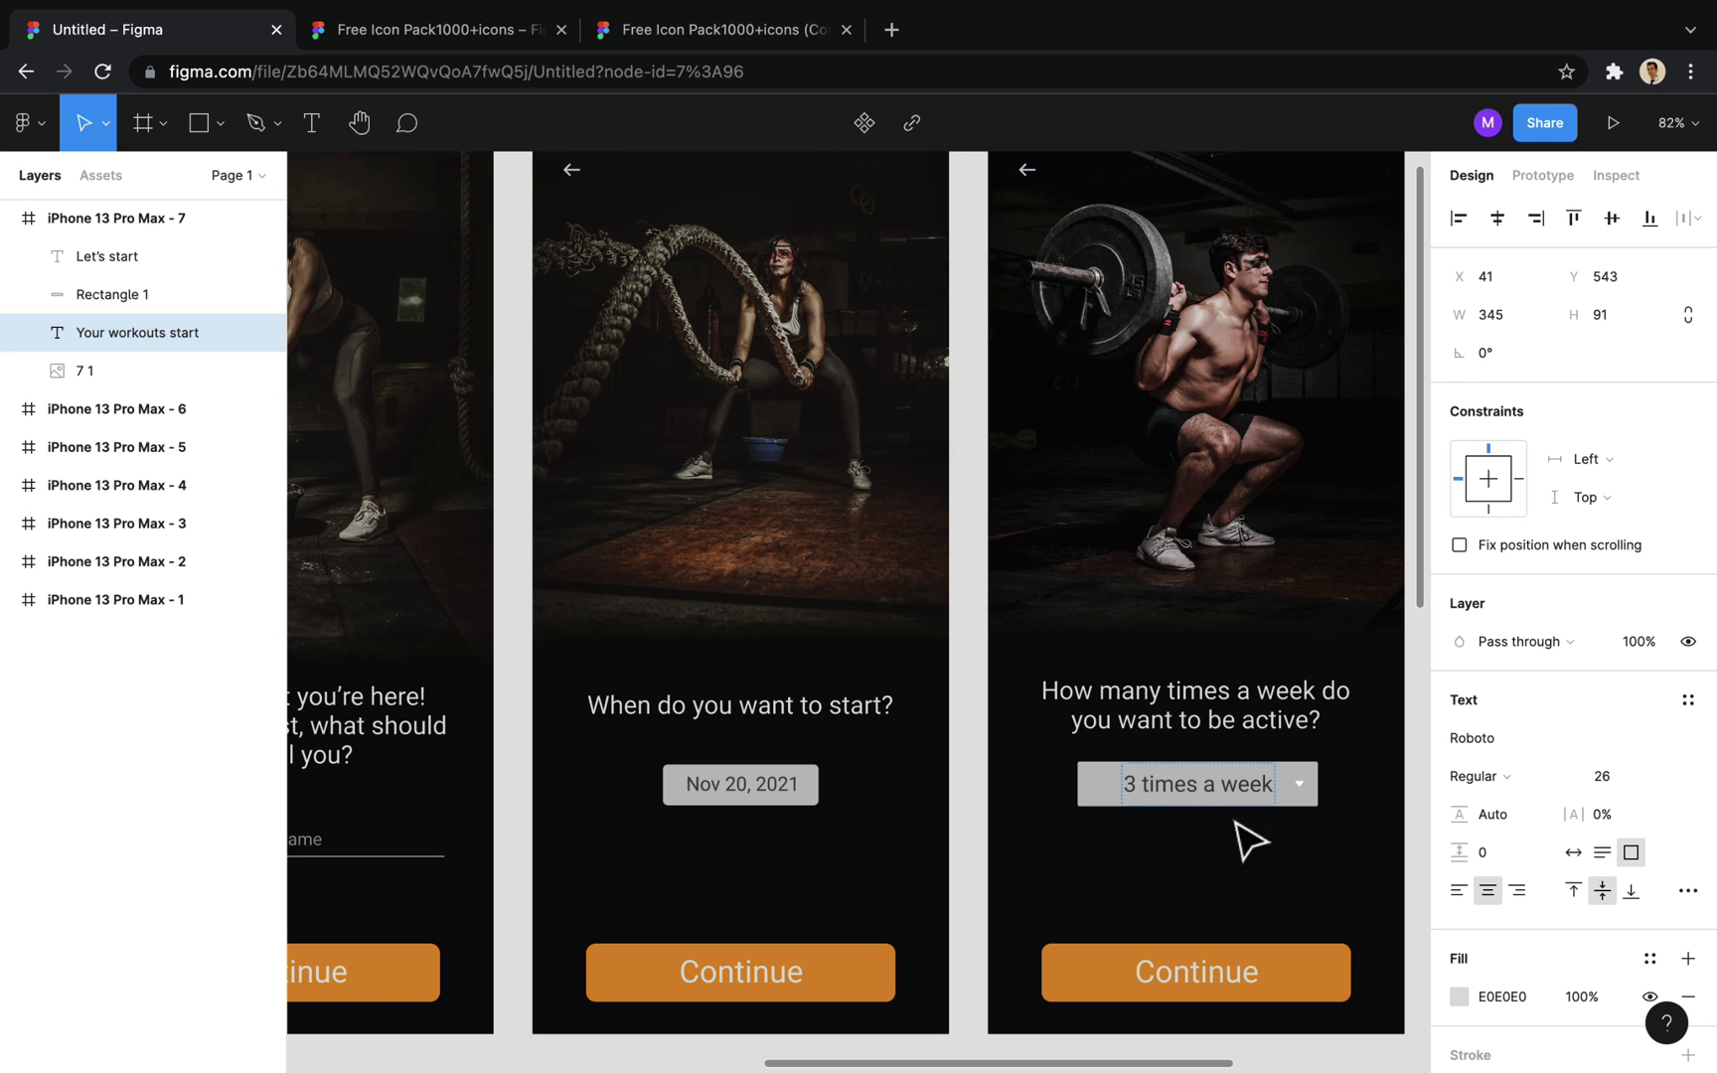
scroll(766, 898, left, 10)
scroll(820, 863, right, 15)
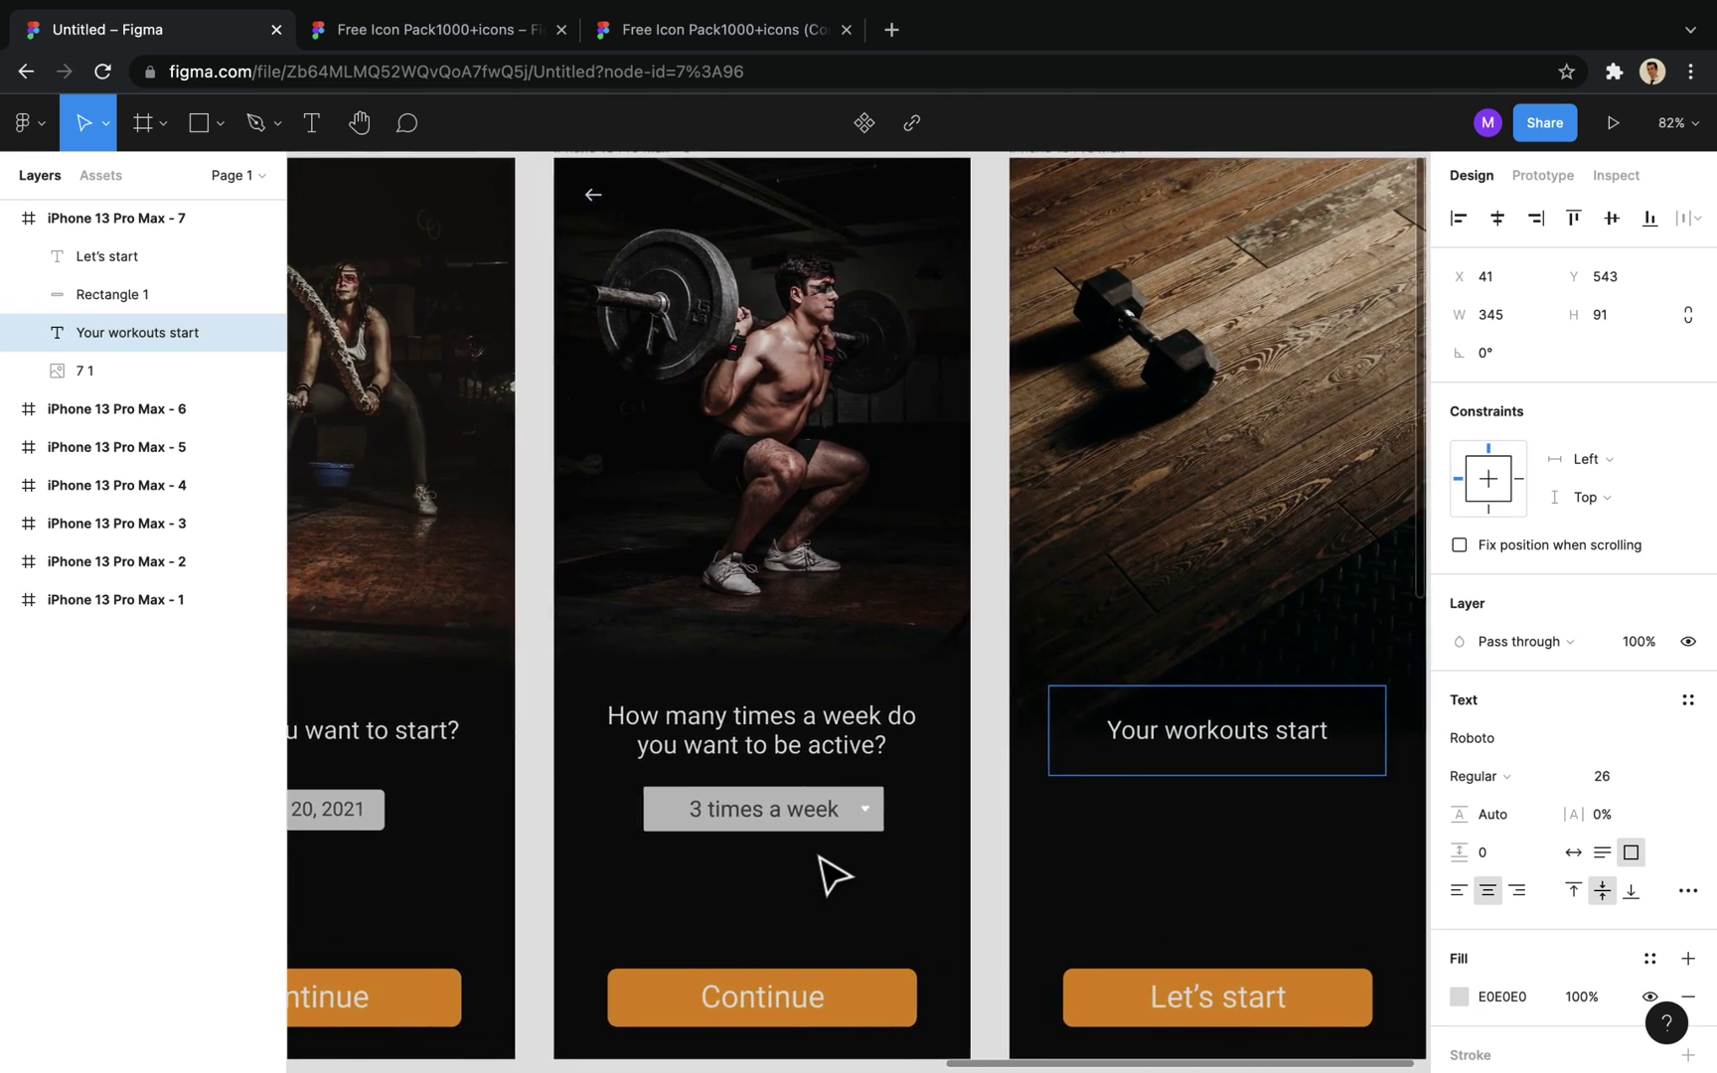
scroll(835, 874, right, 5)
scroll(835, 874, right, 2)
text(on Nov 20, 2021 for 3 times a week. Good luck Mike!)
key(Escape)
drag(1093, 758, 1095, 854)
Step: Zoom out to all seven frames, drag iPhone 13 Pro Max - 7 slightly lower, and clear selections
key(Escape)
scroll(1284, 663, down, 10)
scroll(1292, 666, down, 5)
scroll(1123, 664, up, 3)
scroll(1123, 658, left, 5)
drag(1316, 374, 1308, 575)
click(1043, 760)
scroll(1041, 758, down, 1)
key(ctrl+Left)
click(1346, 609)
key(ctrl+Right)
key(Escape)
Step: Close the extra browser tabs and open appicon.co's Image Sets generator set to 3x instead of 4x
click(558, 38)
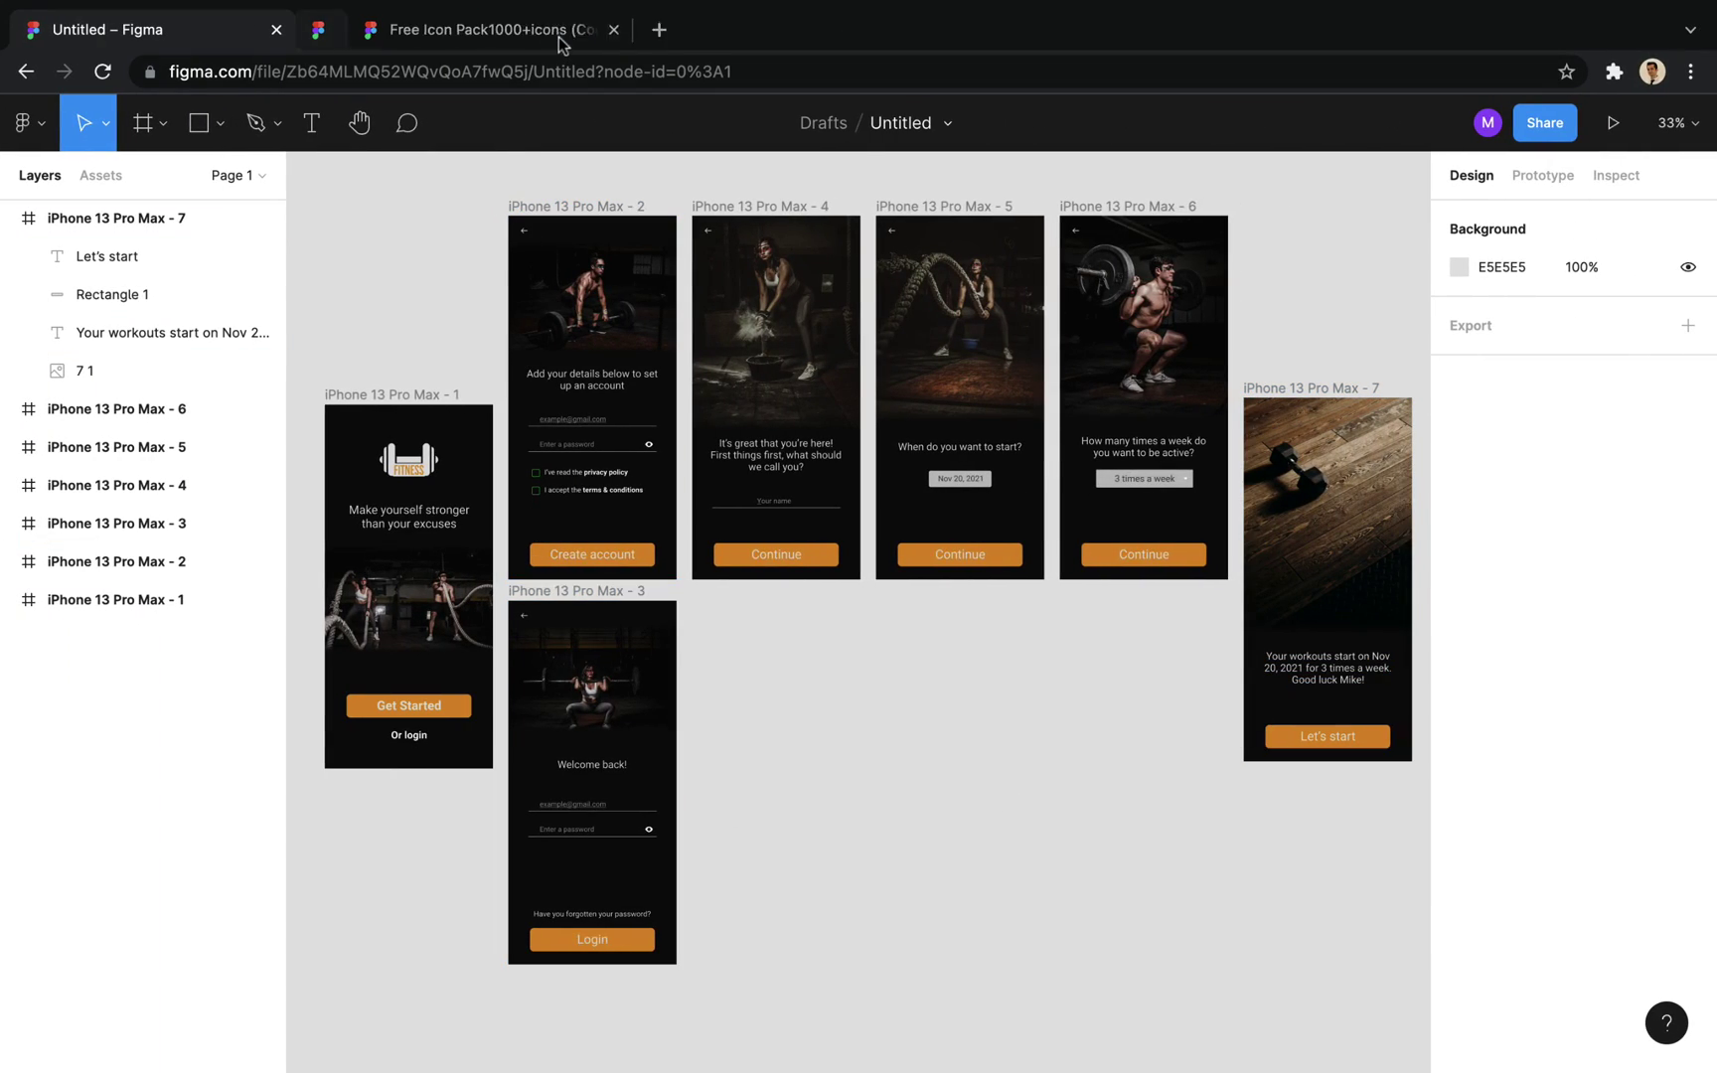
click(558, 38)
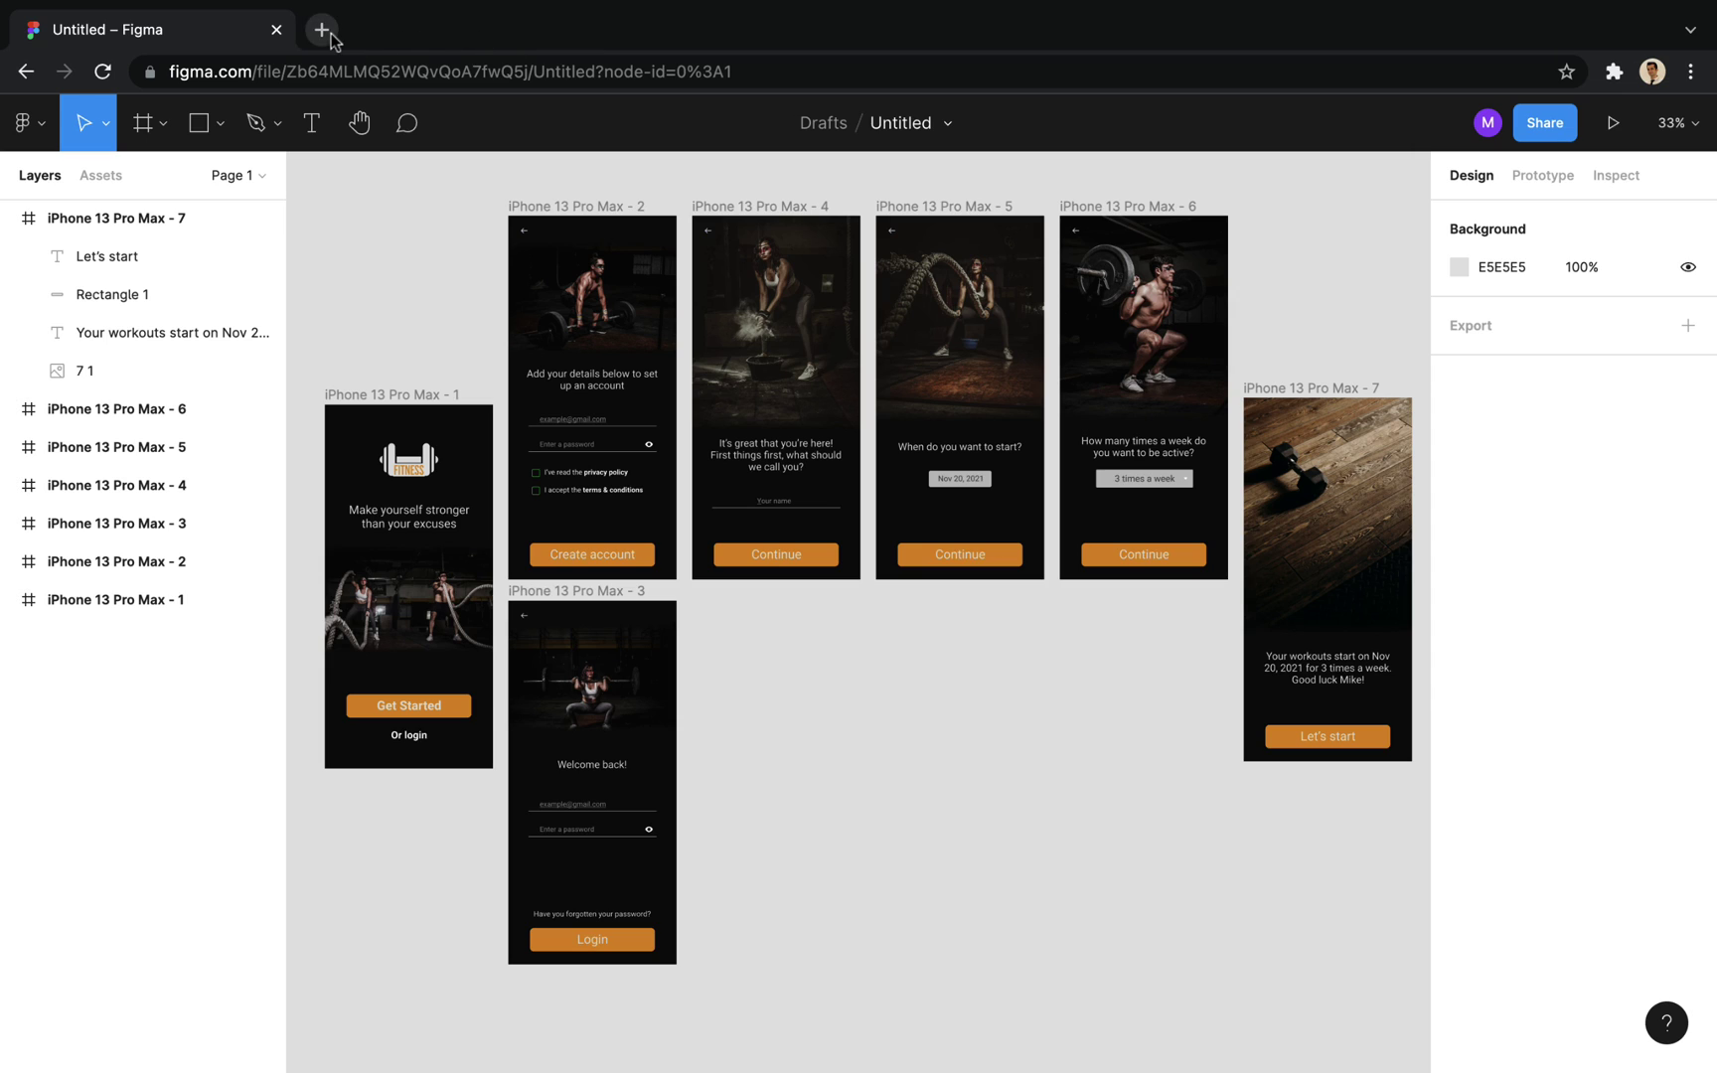
click(322, 29)
text(appicon.co)
key(Return)
click(759, 174)
click(835, 332)
Step: Drop the seven background JPGs (excluding Fitness.png) into the generator and generate the image sets
key(ctrl+Left)
drag(749, 401, 1029, 685)
drag(1578, 671, 1578, 672)
super+click(1147, 671)
drag(1544, 454, 683, 468)
click(1085, 568)
right_click(132, 1046)
click(167, 942)
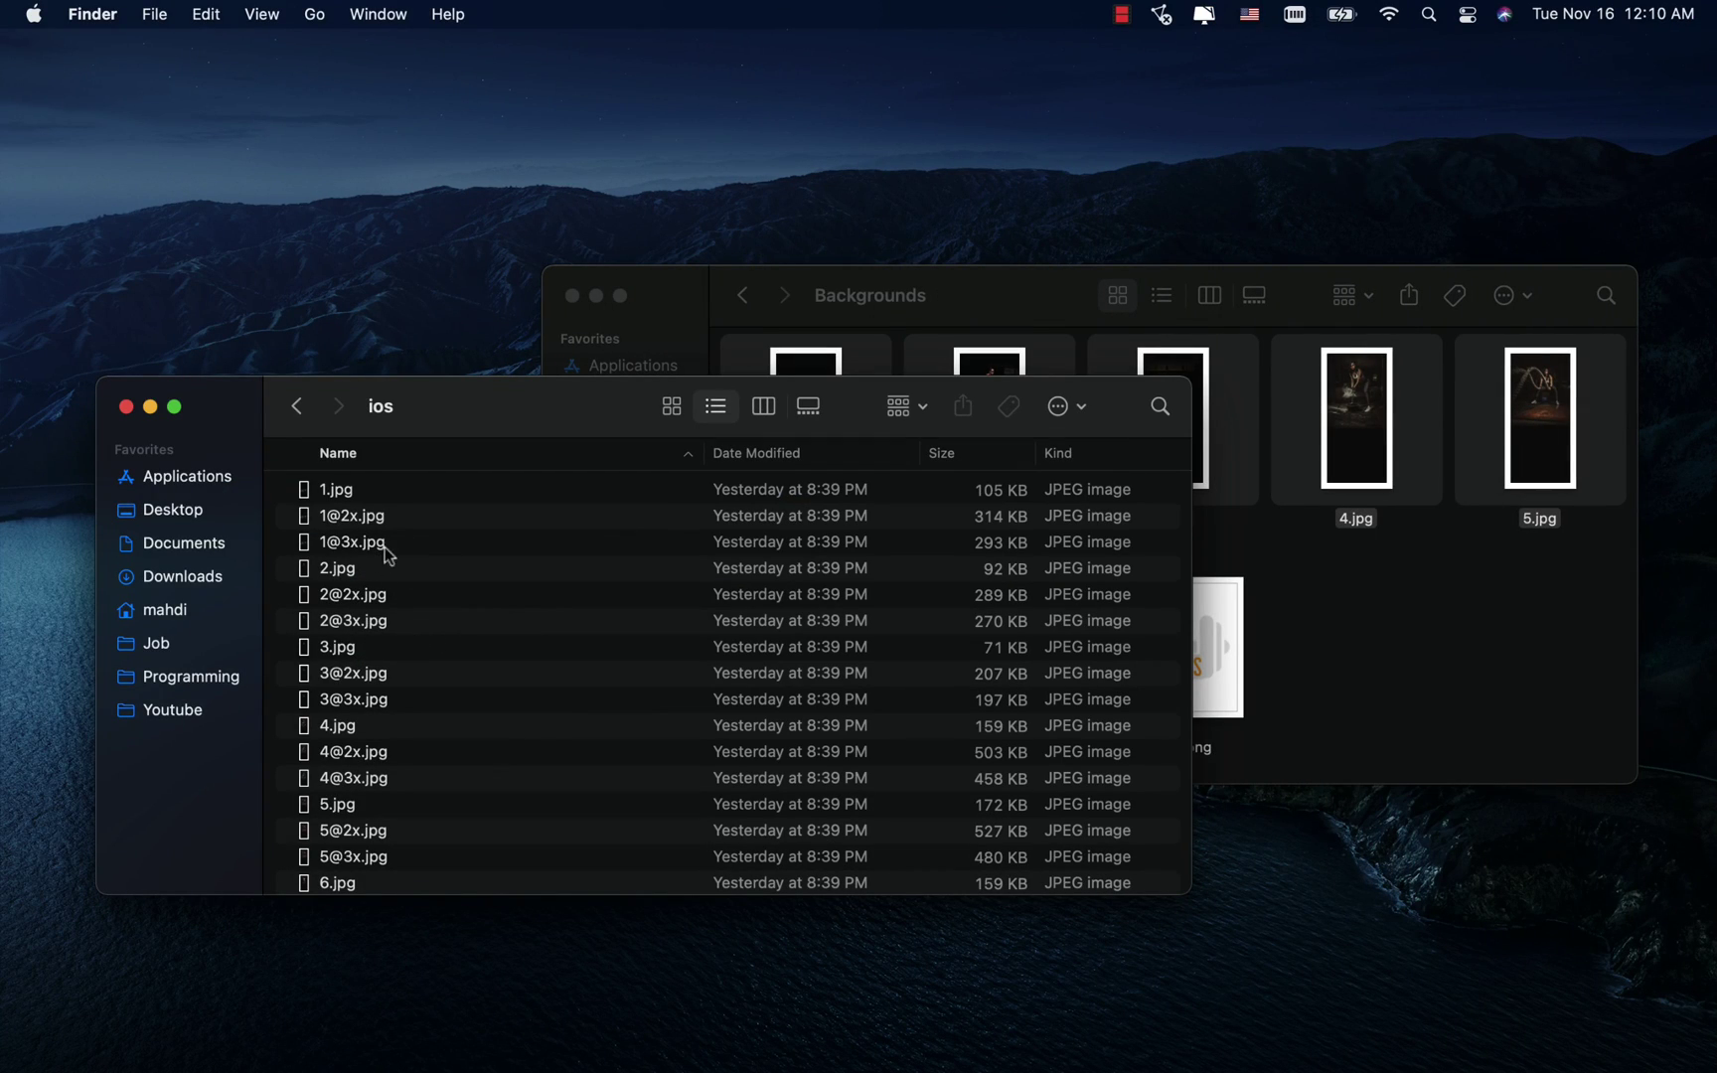
scroll(377, 571, down, 5)
scroll(359, 566, up, 5)
click(348, 501)
click(355, 521)
click(360, 544)
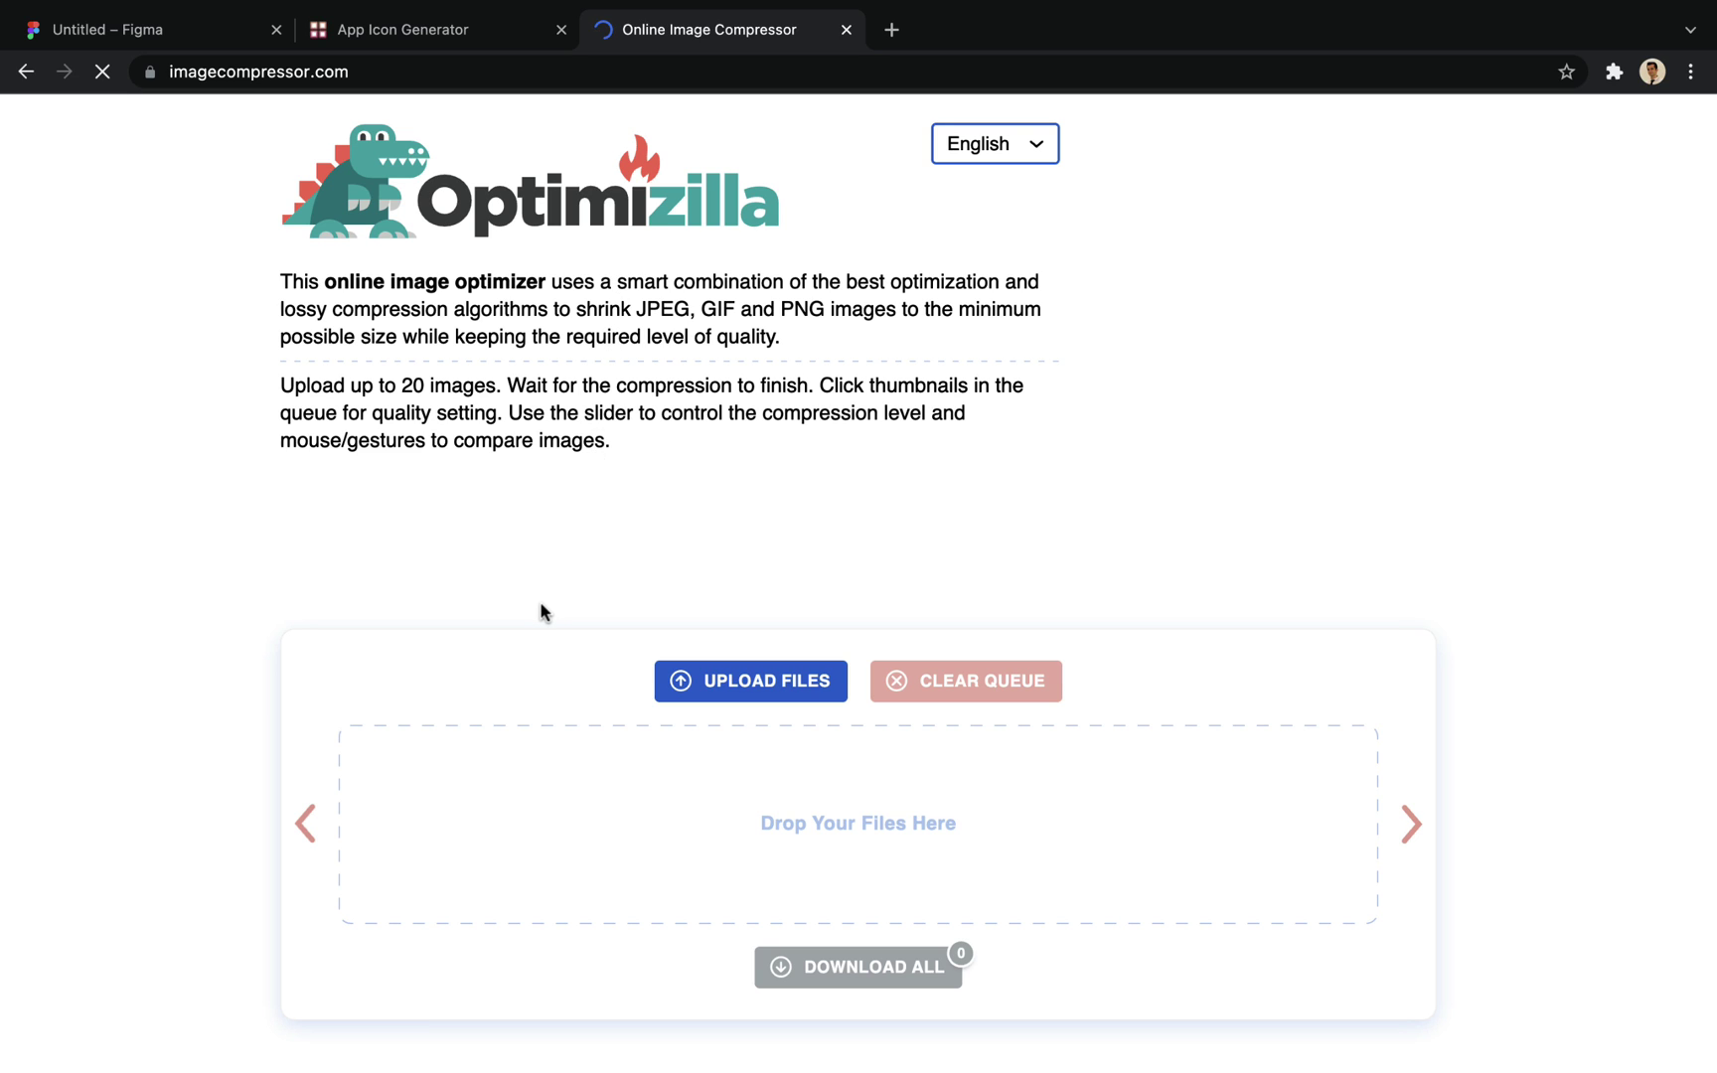
Step: Drag every image from the ios folder onto imagecompressor.com and compare compressed 1.jpg with the original
scroll(542, 608, down, 5)
scroll(540, 610, down, 2)
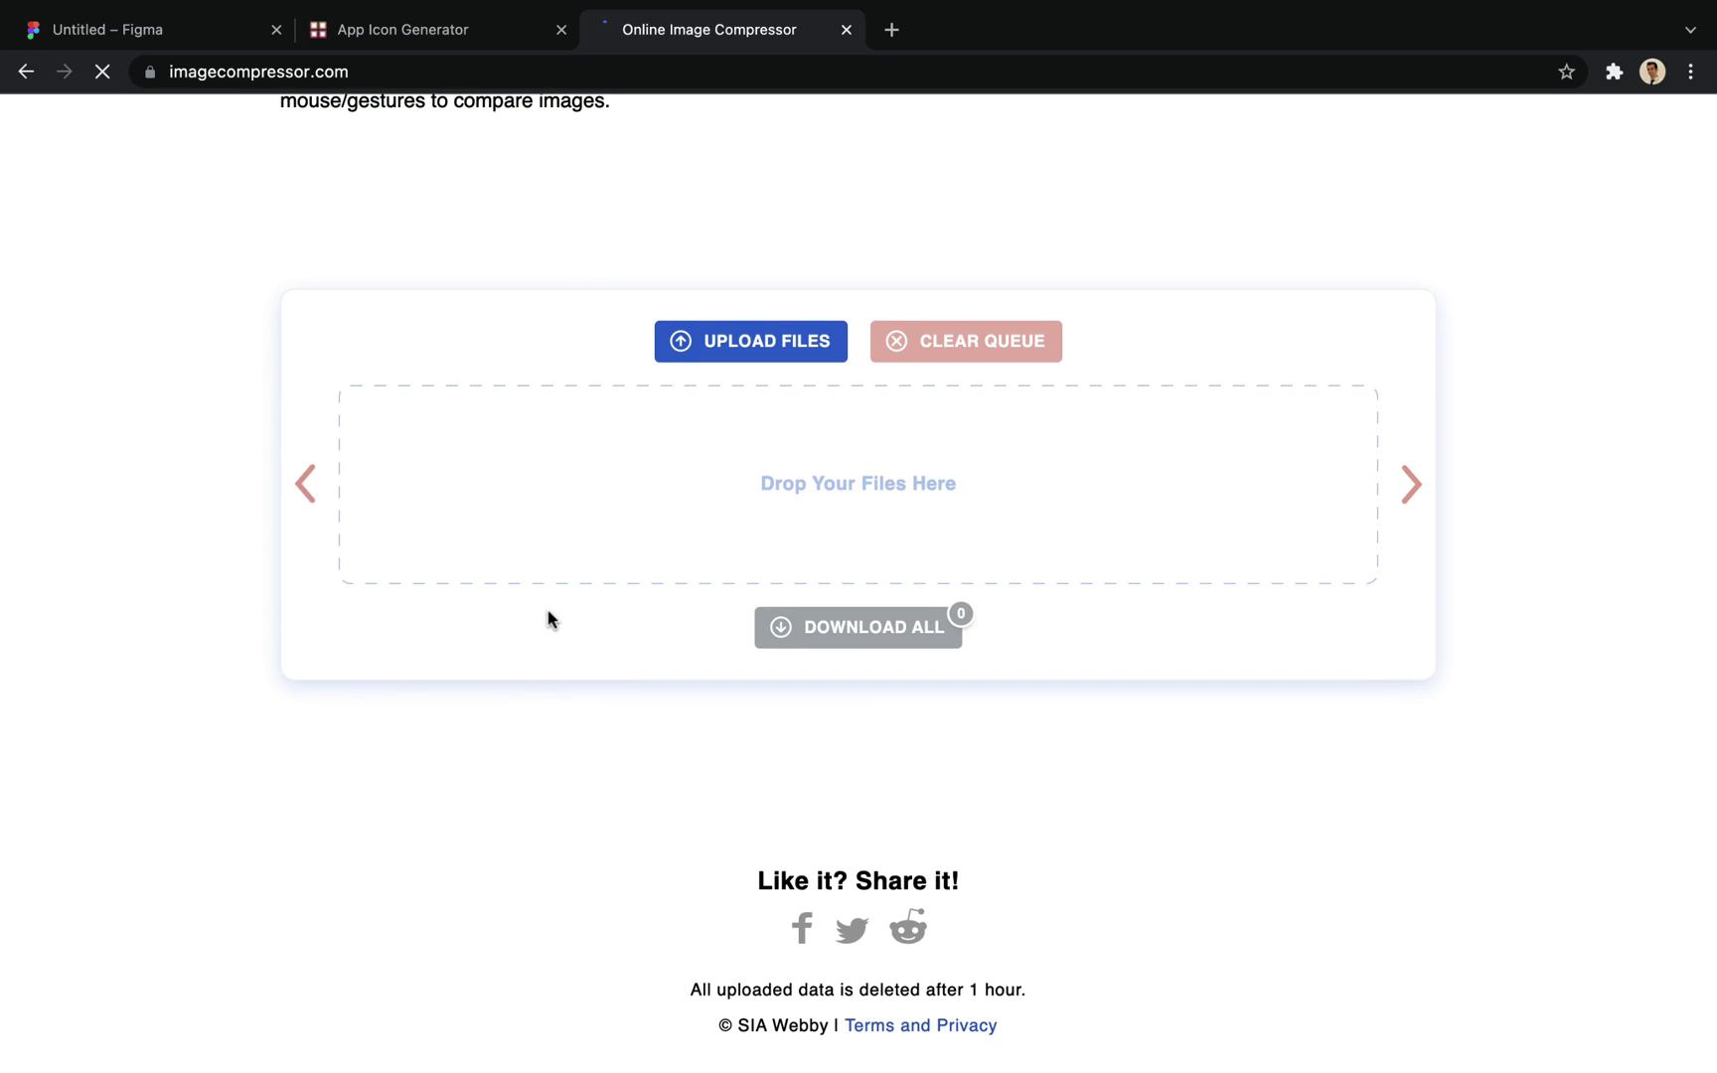
key(ctrl+Left)
click(331, 491)
key(super+a)
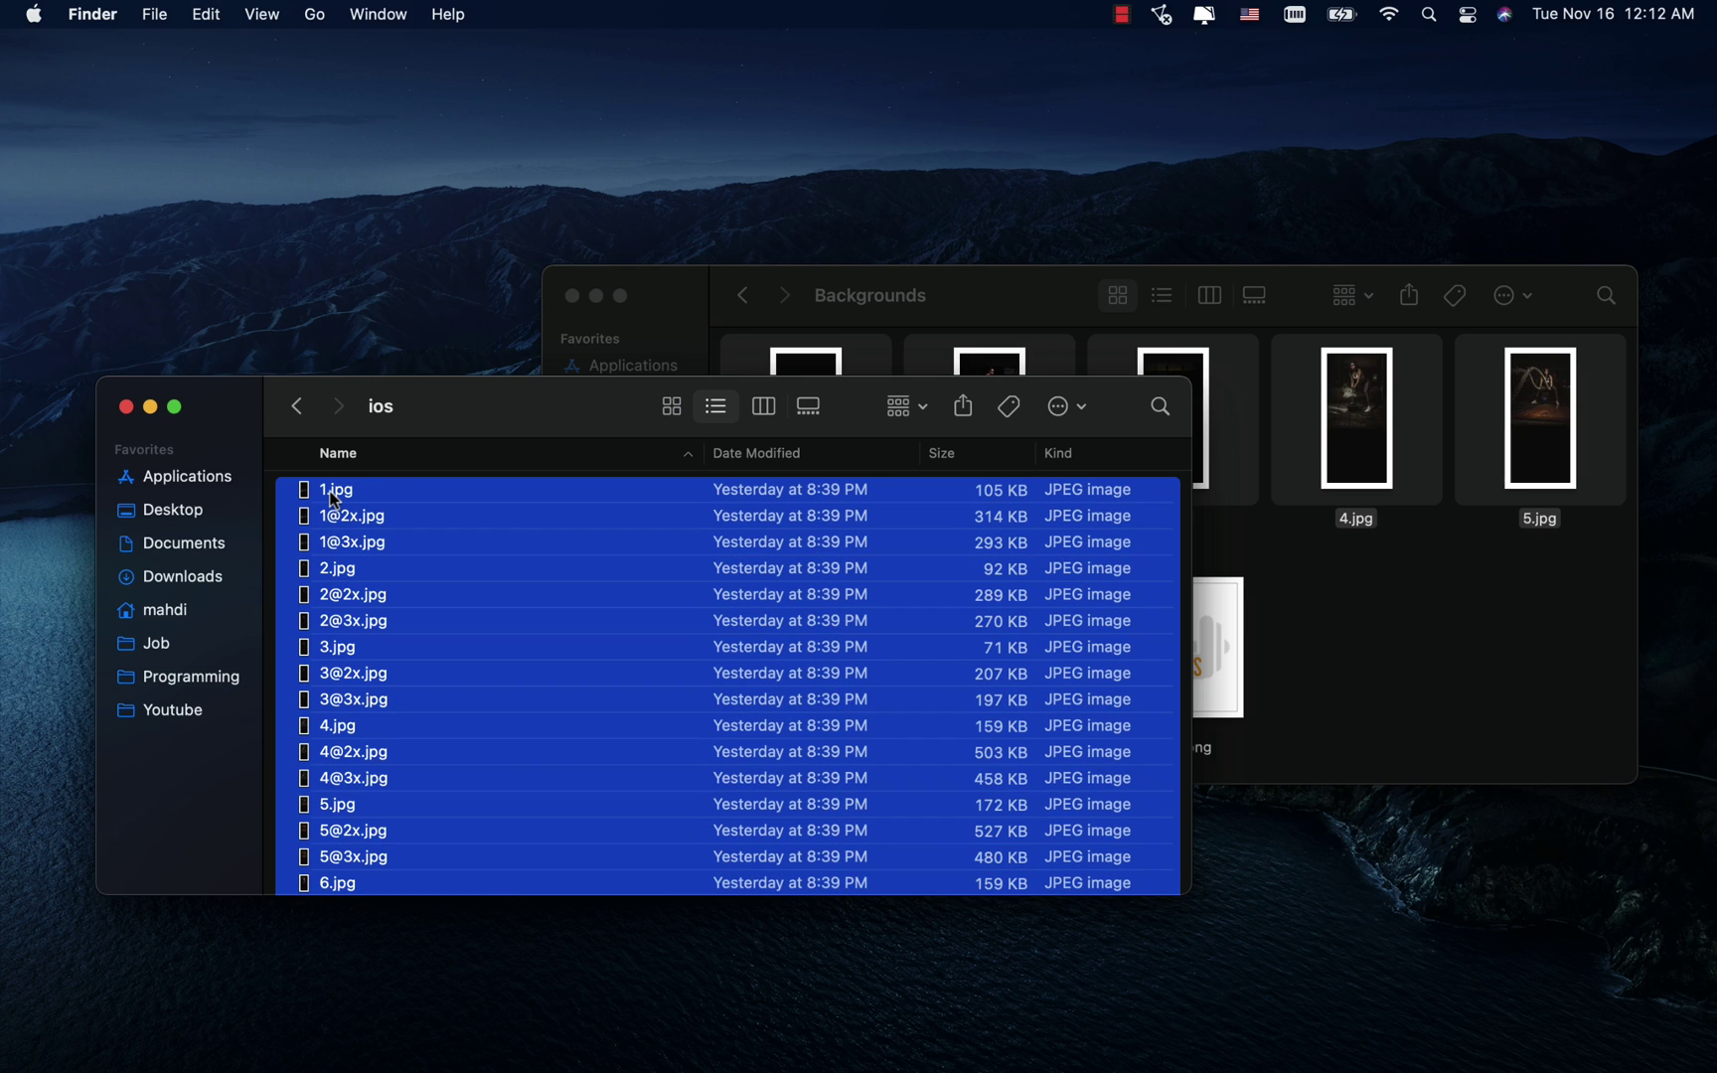
drag(331, 491, 840, 514)
scroll(1172, 707, down, 5)
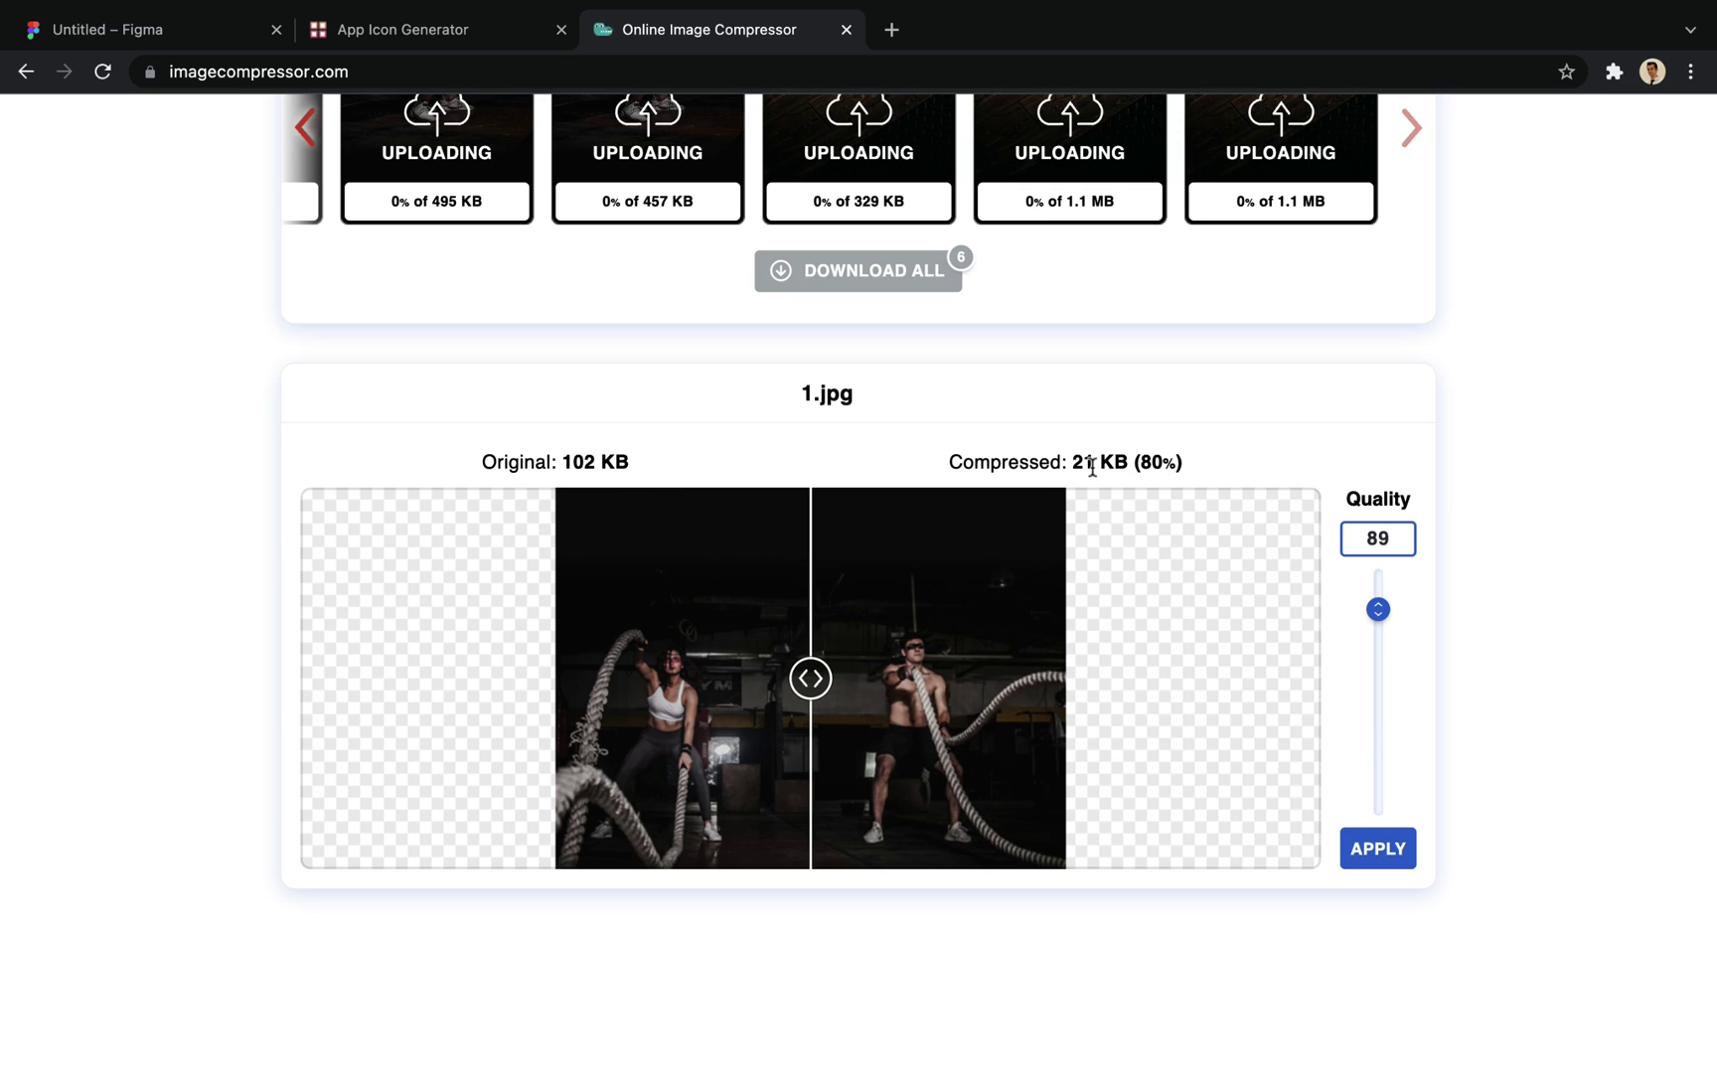
mouse_move(795, 682)
mouse_down()
mouse_move(594, 679)
mouse_move(951, 679)
mouse_move(796, 678)
mouse_up()
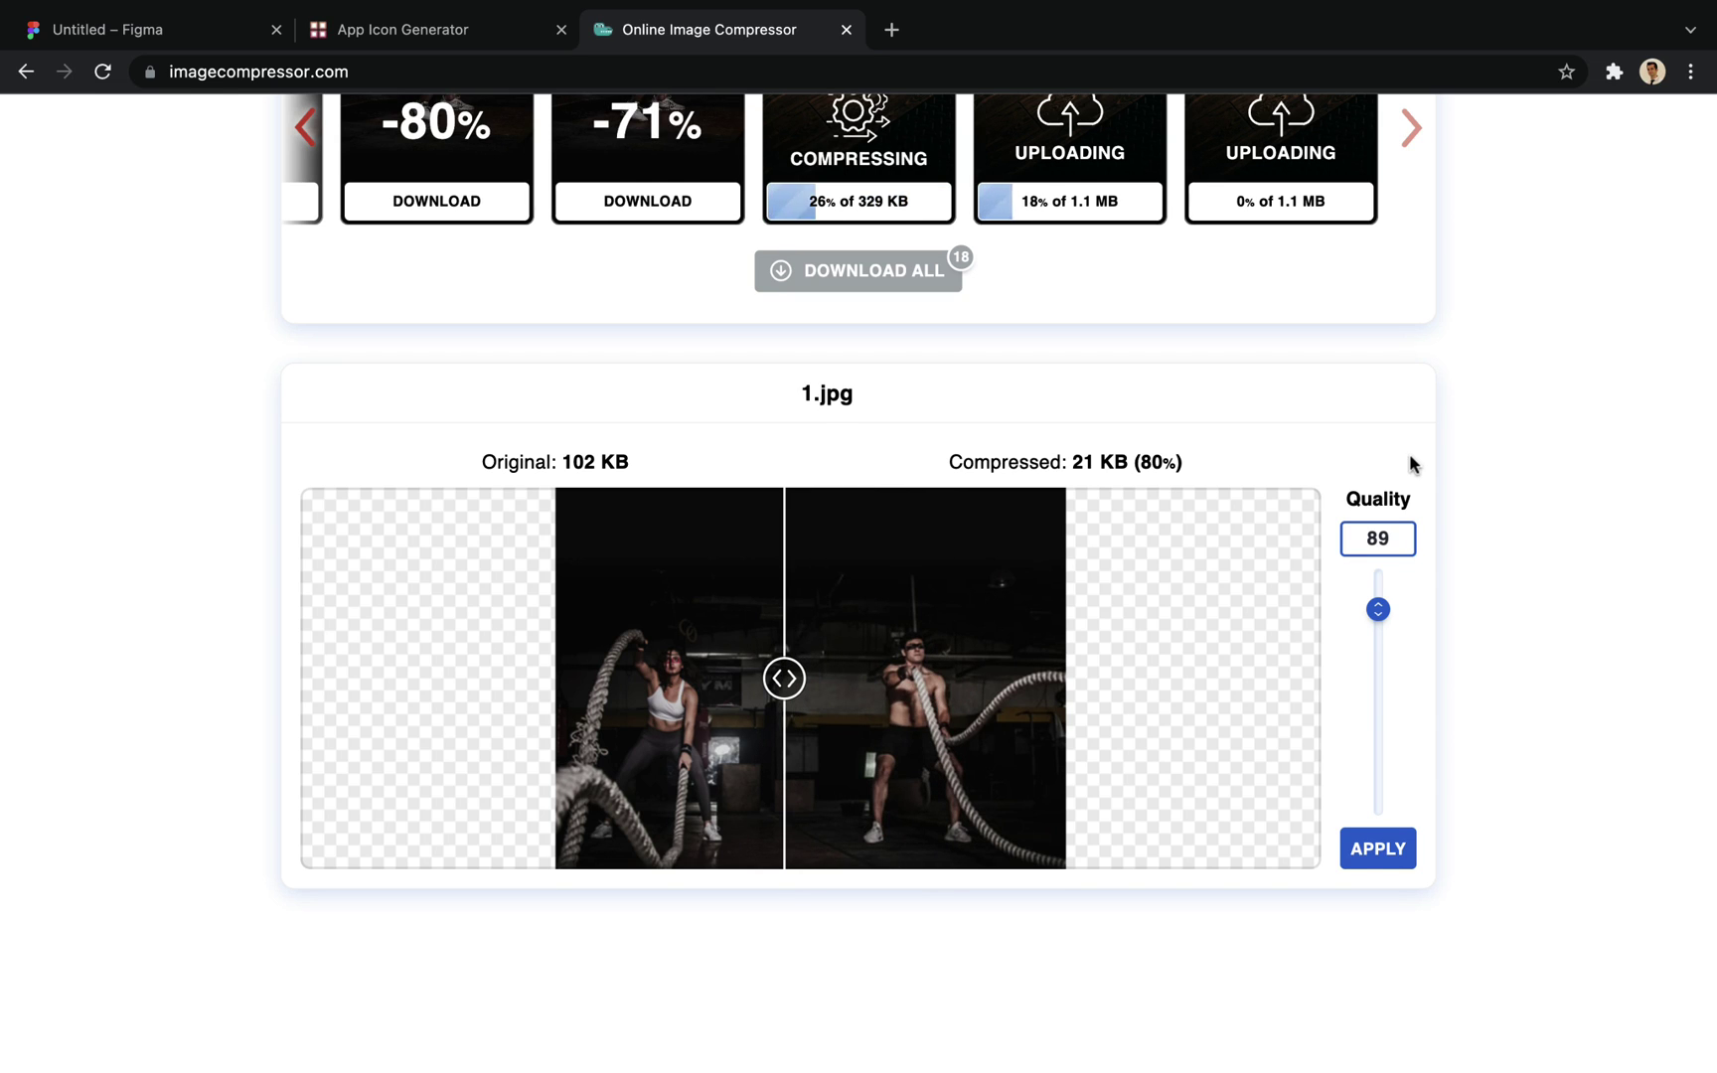
scroll(1409, 453, up, 5)
Step: Download all the compressed images and extract the zip into an imagecompressor folder
click(835, 696)
right_click(109, 1044)
click(153, 940)
Step: Batch-rename all the compressed files, replacing '-min' with nothing
click(380, 527)
key(super+a)
right_click(394, 536)
click(457, 700)
text(-)
click(769, 679)
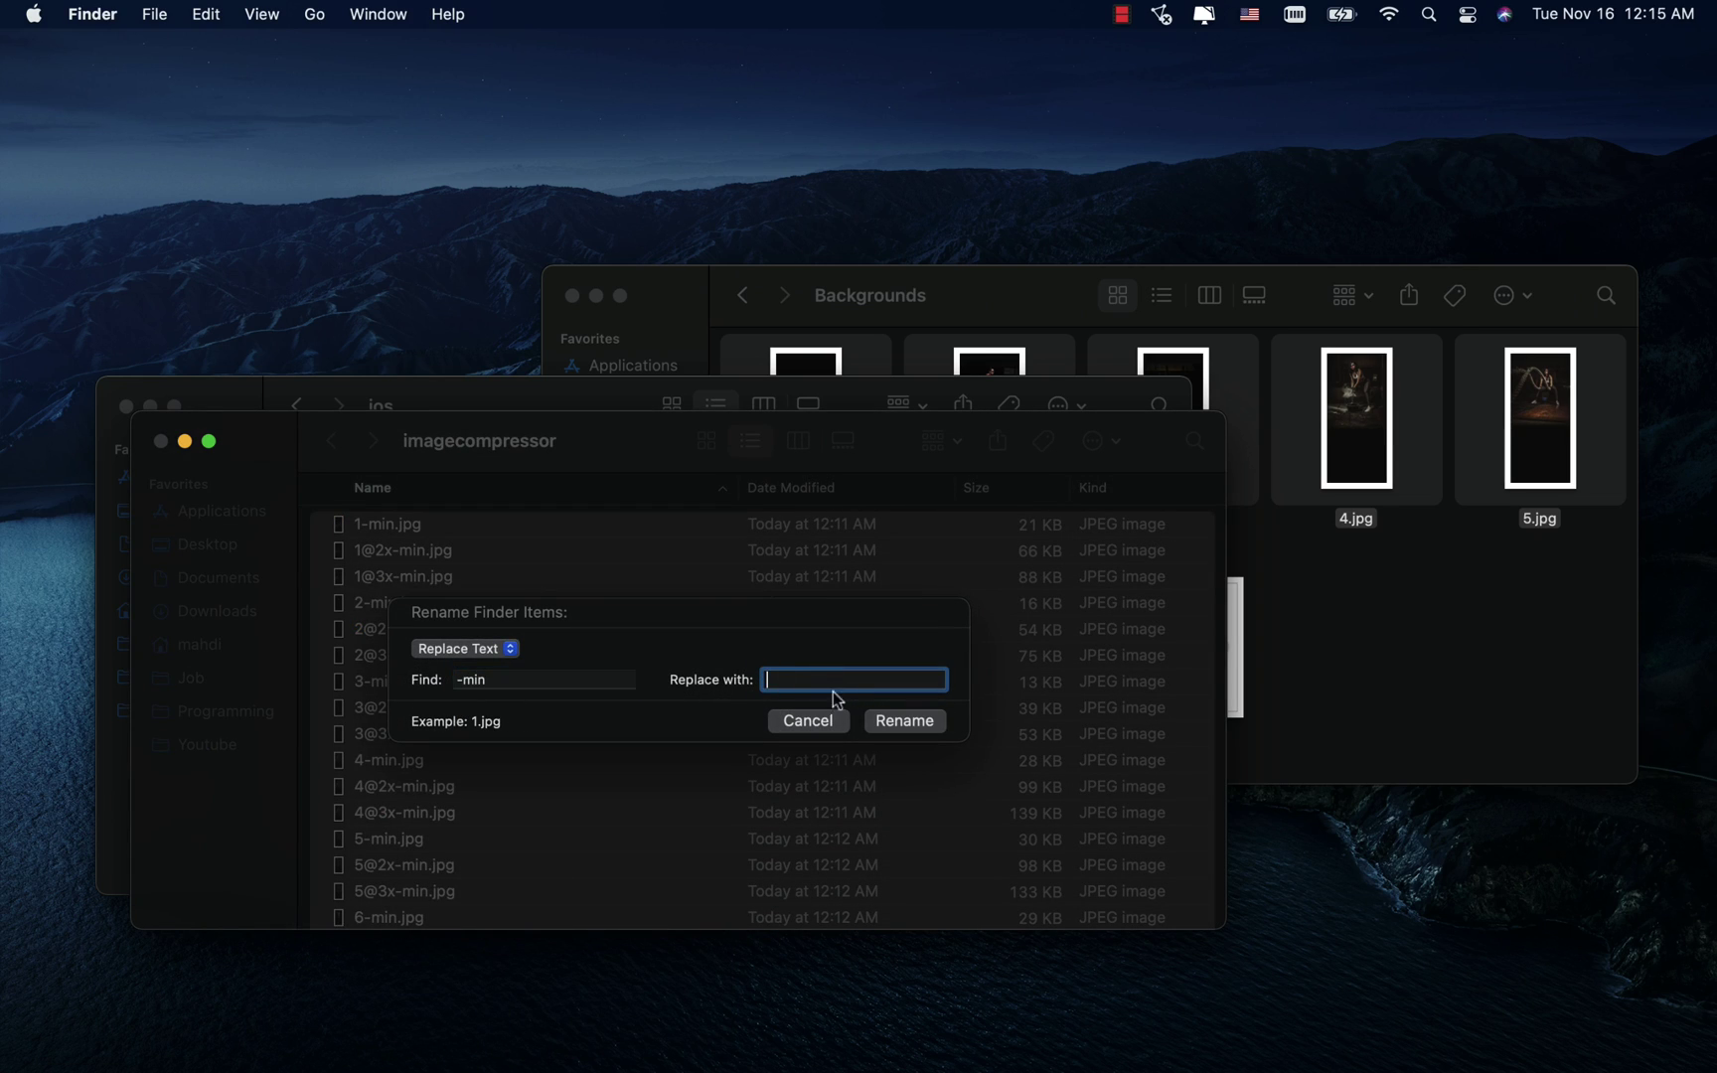
click(904, 722)
scroll(1043, 754, down, 3)
scroll(1044, 754, up, 3)
Step: Leave Finder and return to the Figma onboarding design file in the browser
click(430, 529)
key(super+Tab)
click(185, 30)
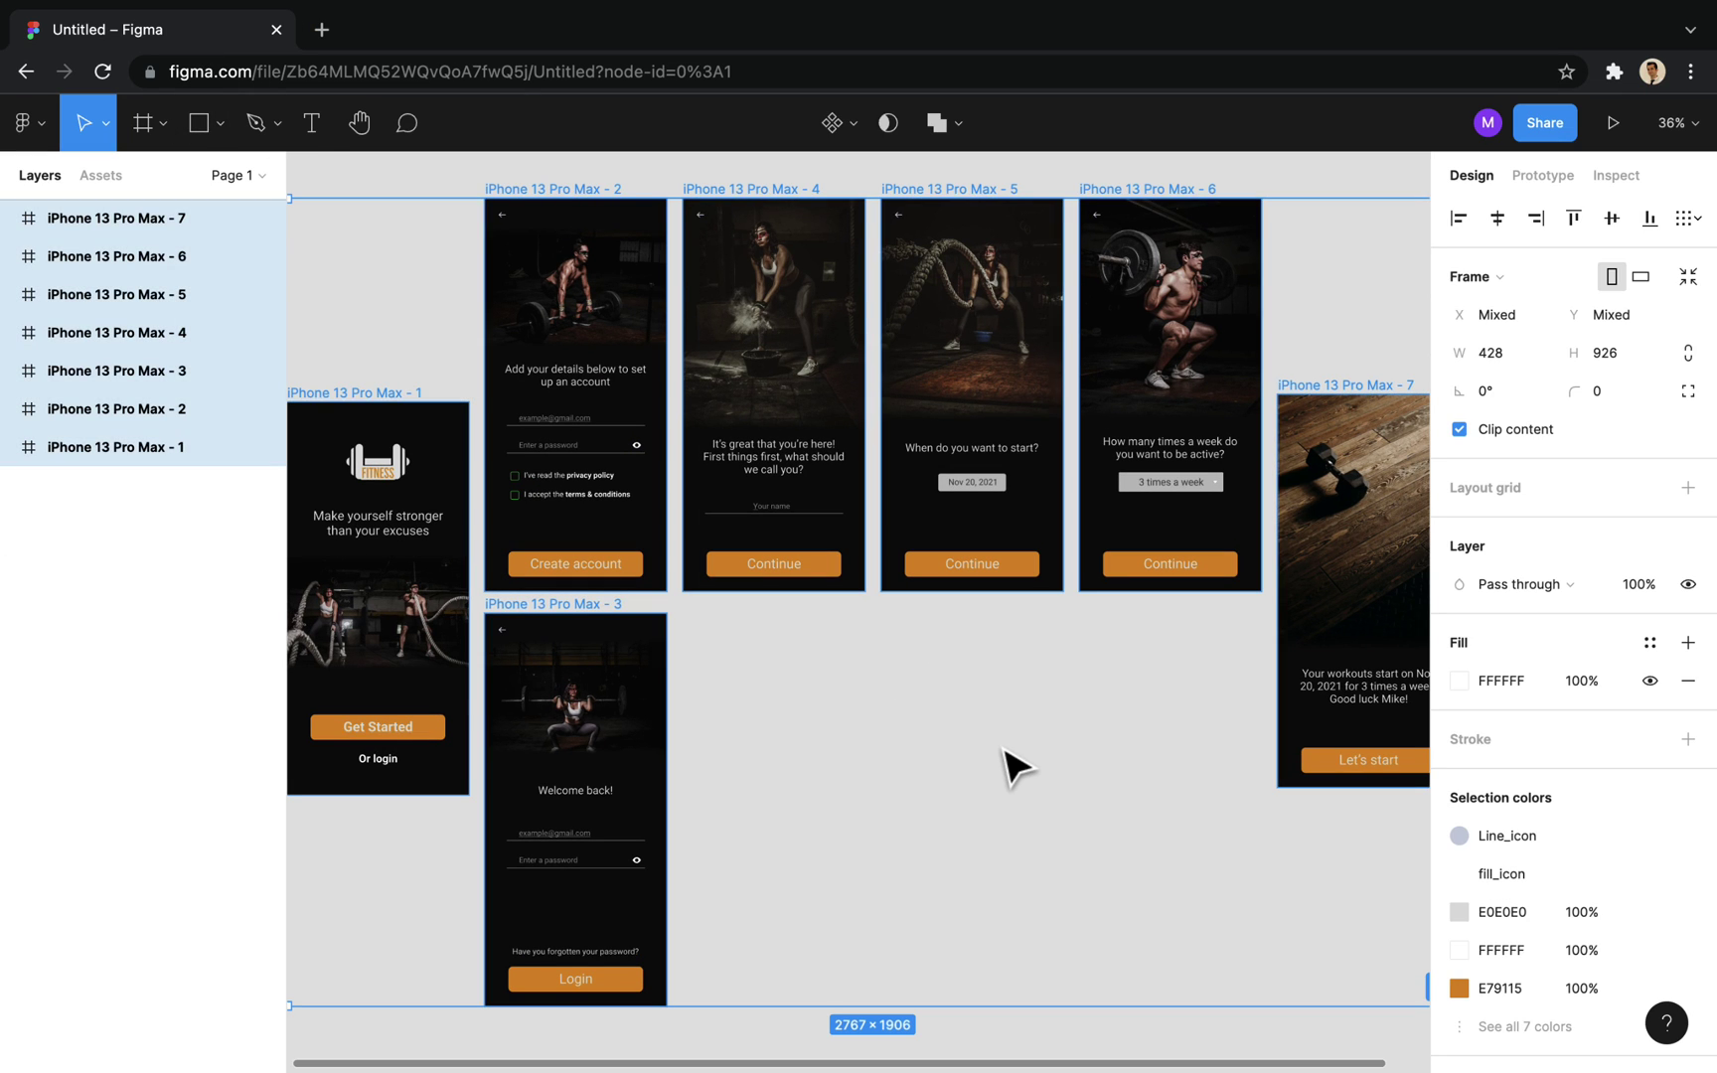
scroll(1590, 760, down, 3)
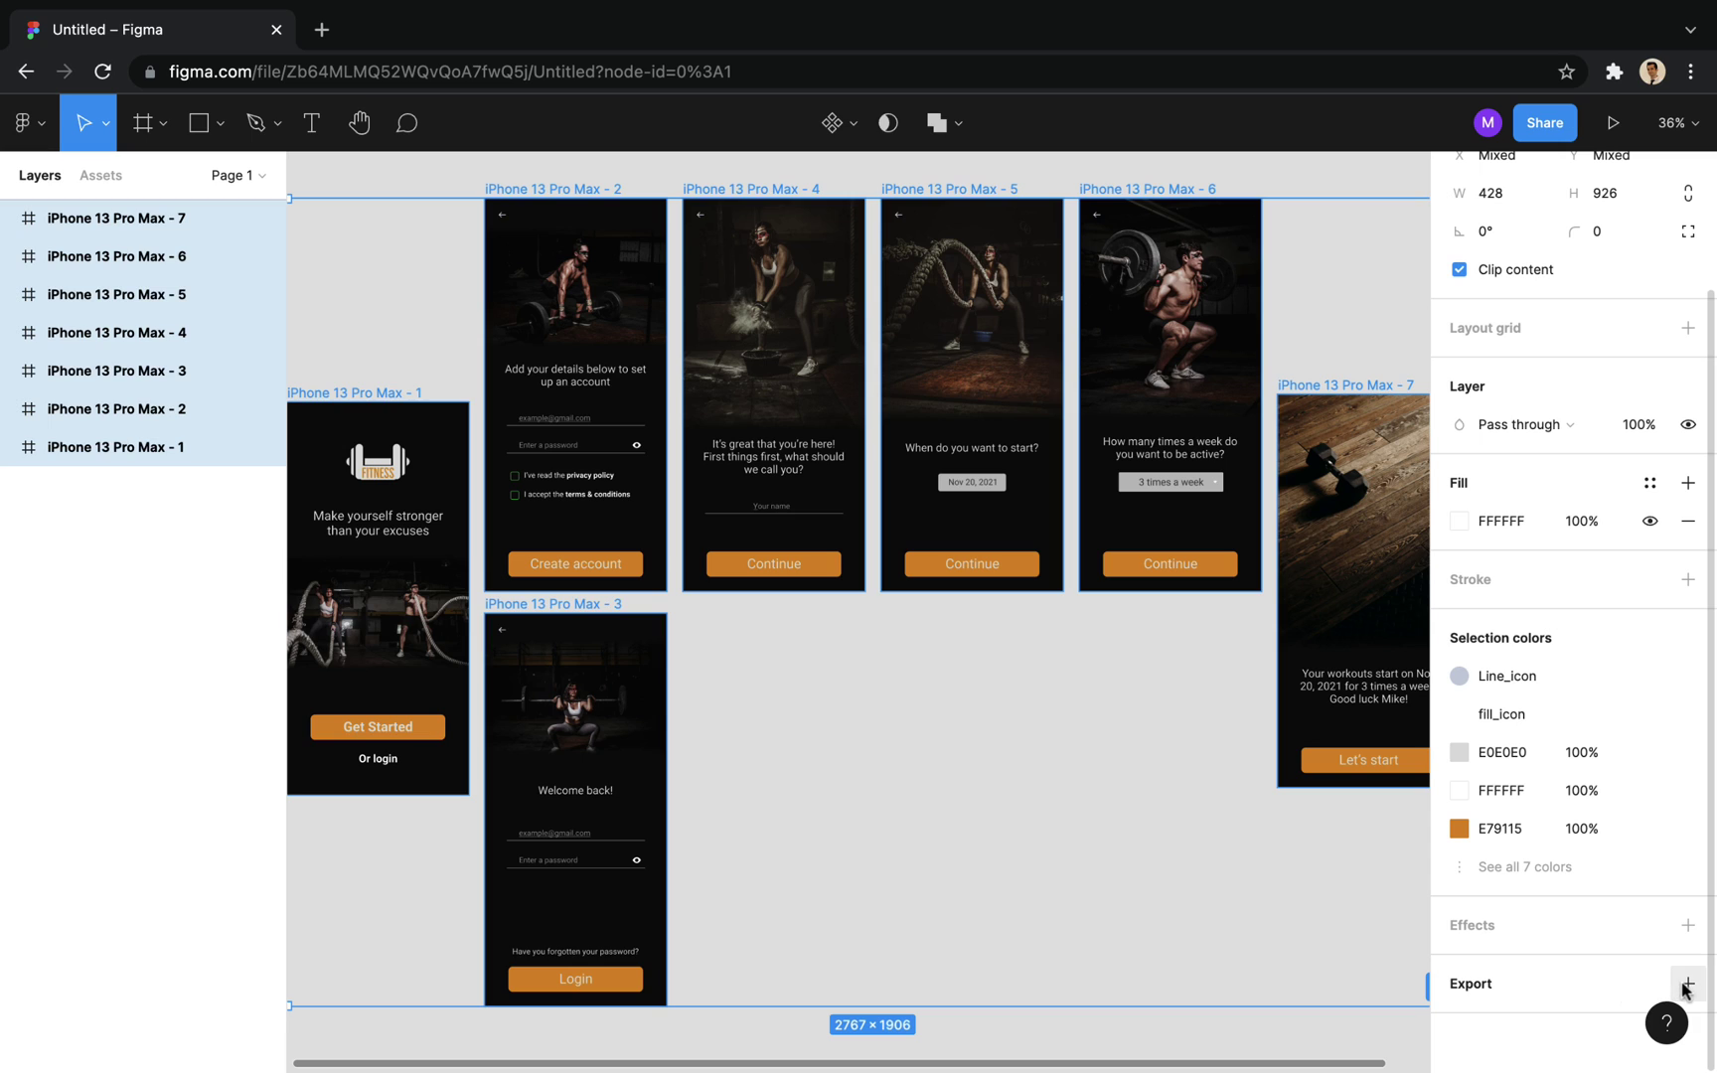